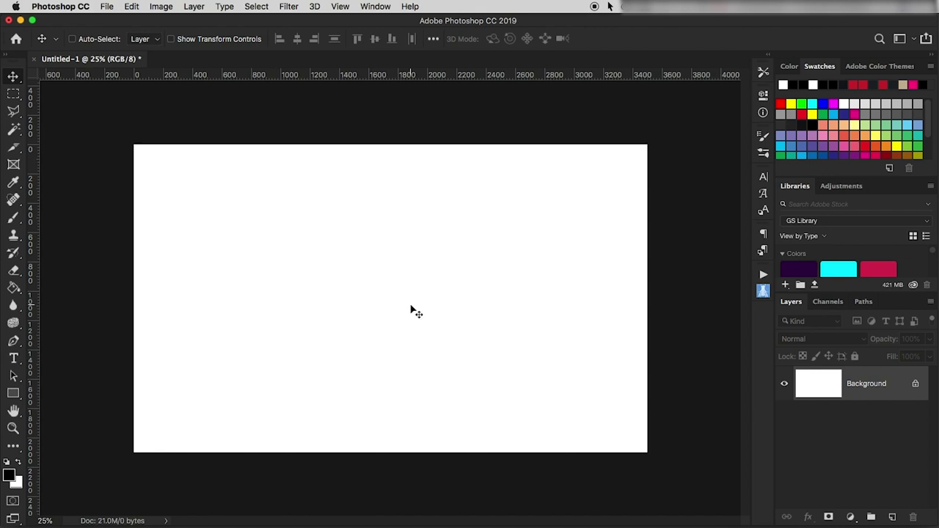
Step: Add a near-white #f0f0f0 Solid Color fill layer and delete the unlocked white Background layer
key("super+alt+i")
left_click(851, 518)
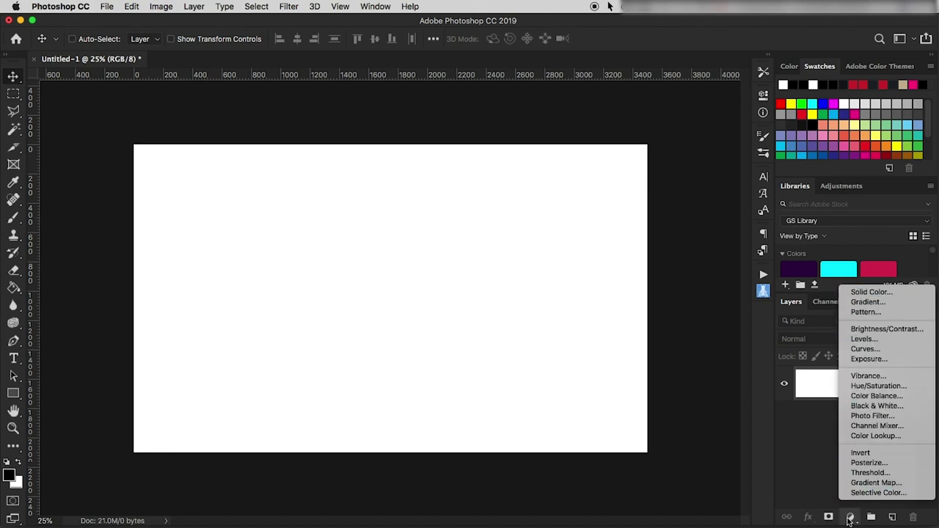
left_click(872, 291)
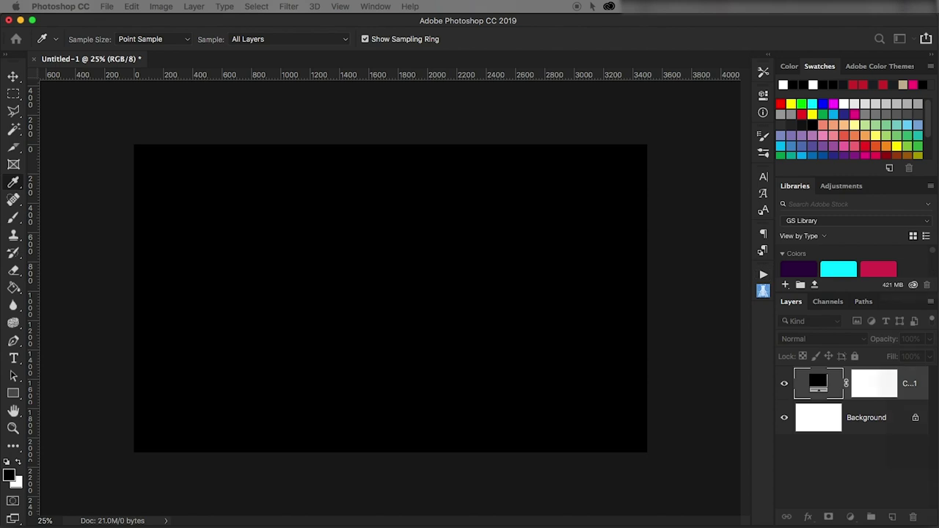
double_click(818, 383)
left_click_drag(445, 210, 516, 170)
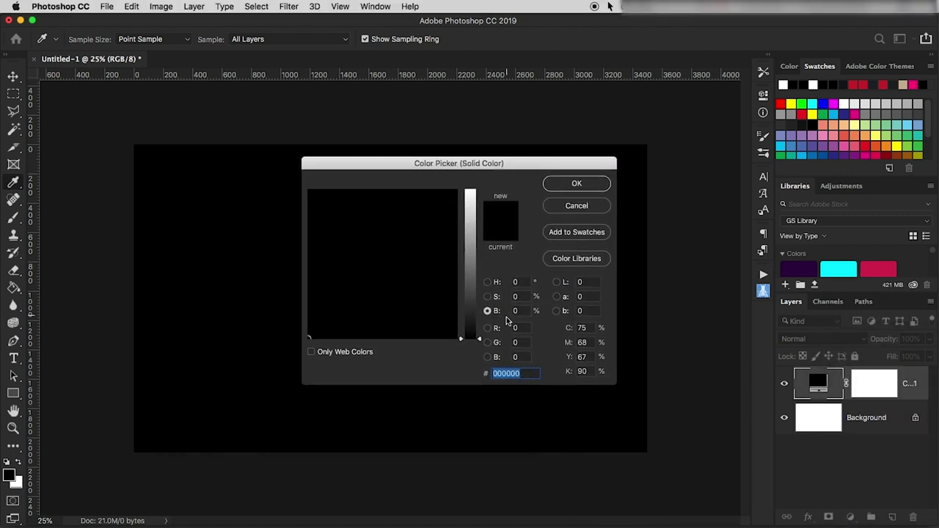
left_click_drag(481, 342, 477, 199)
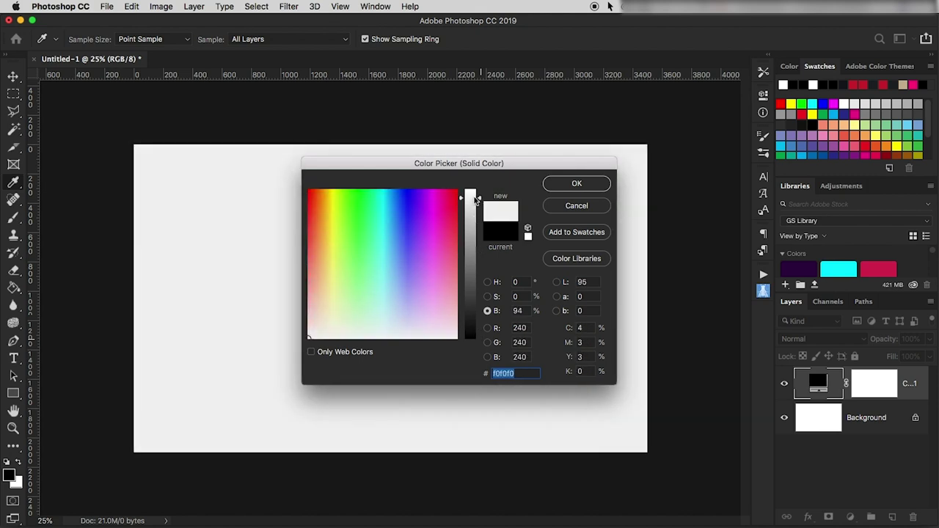
left_click(591, 184)
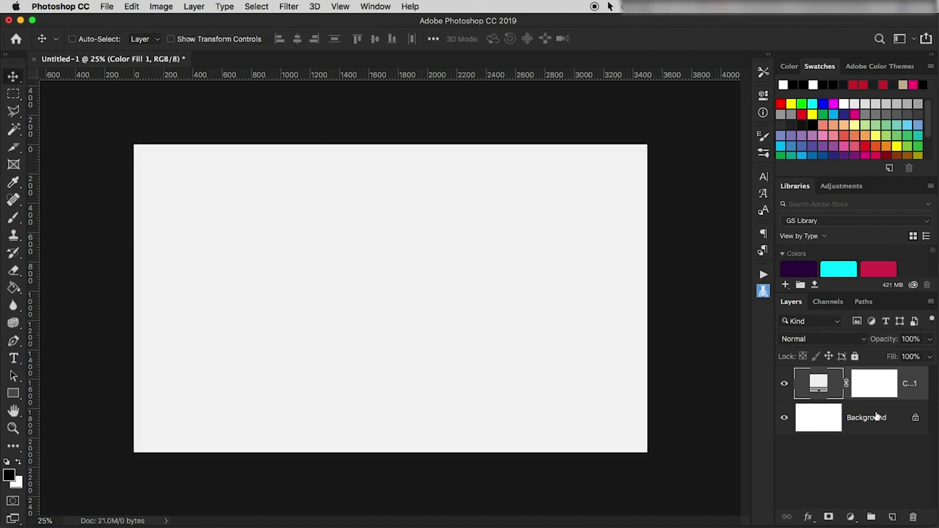
left_click(915, 418)
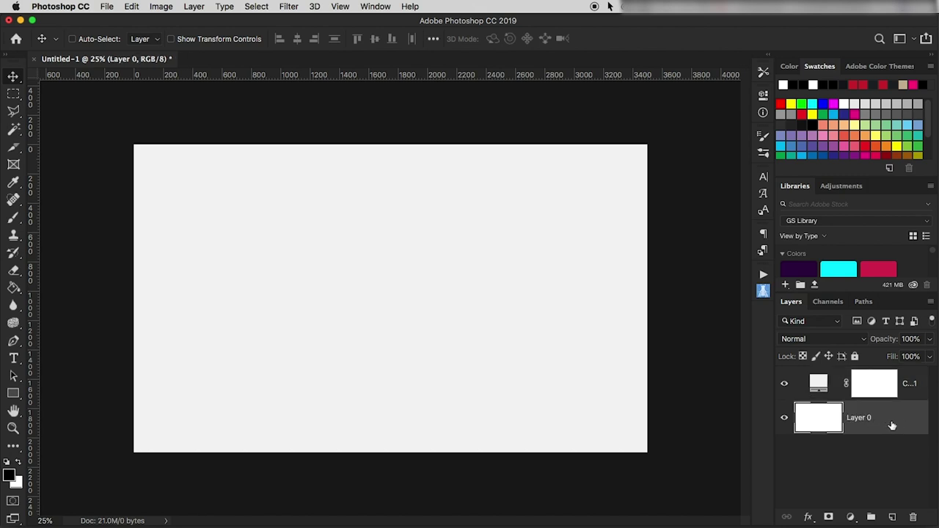
key("Delete")
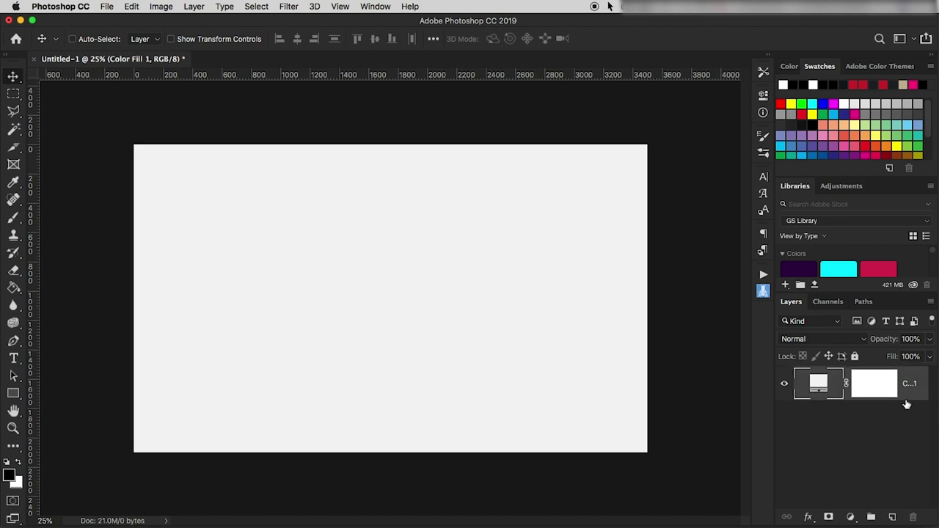
Step: Wrap Color Fill 1 in a new collapsed group and name the group BG
left_click(872, 518)
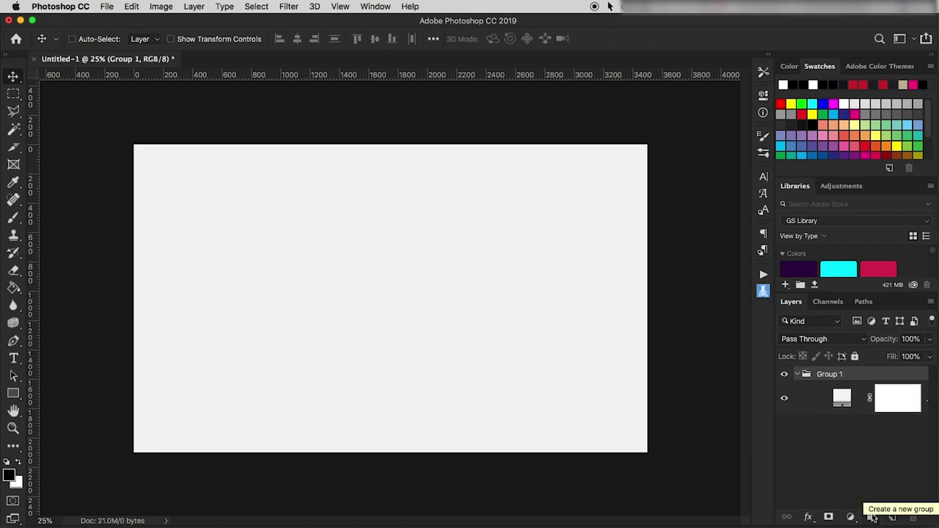
left_click(799, 375)
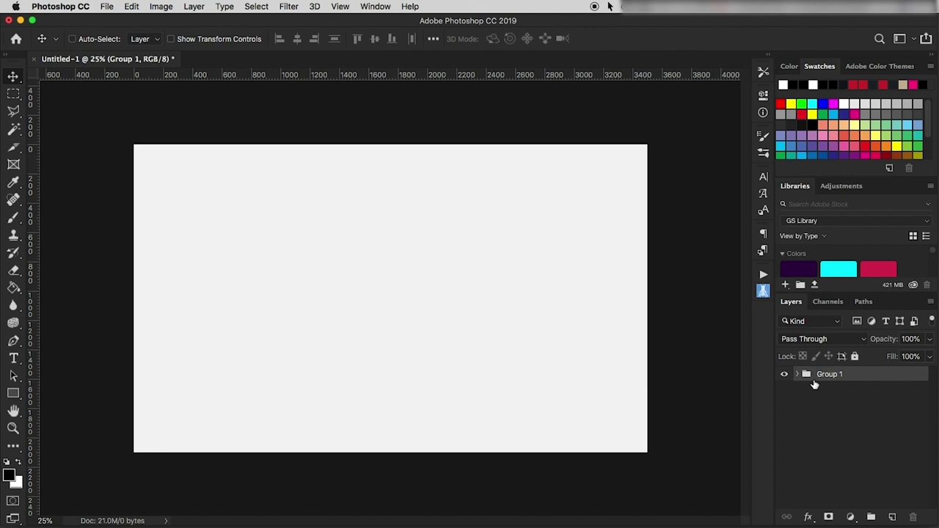
double_click(830, 375)
type("BG")
key("Return")
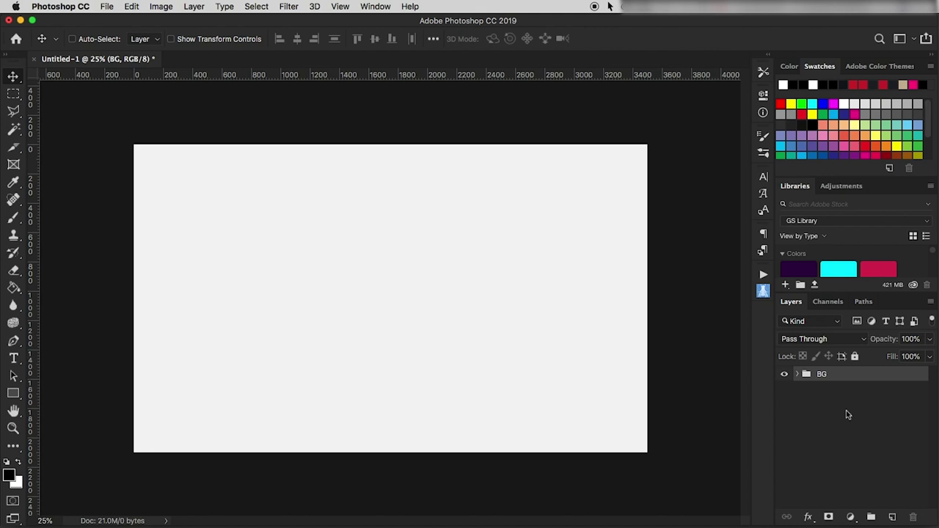
key("a")
key("ctrl+minus")
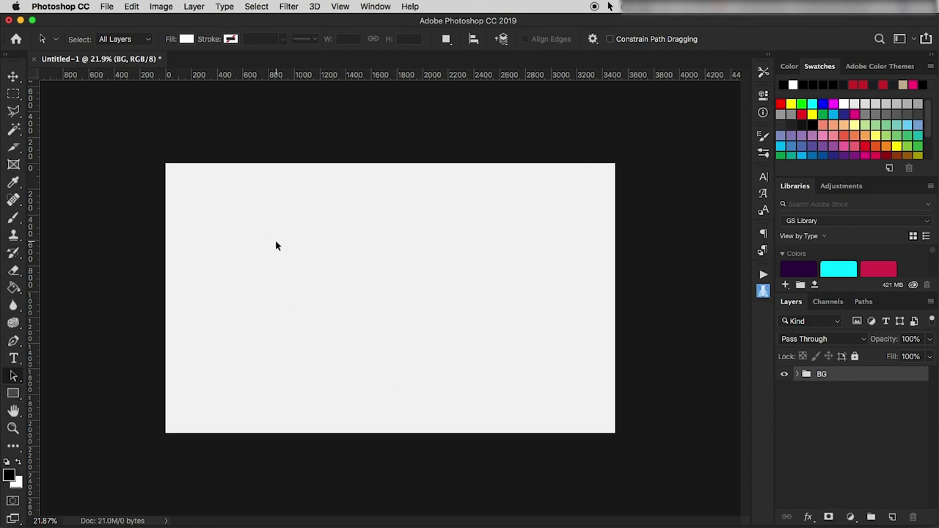
Step: Create a white rectangle drawn from center, 9.14 in wide by 12.15 in high
left_click(14, 393)
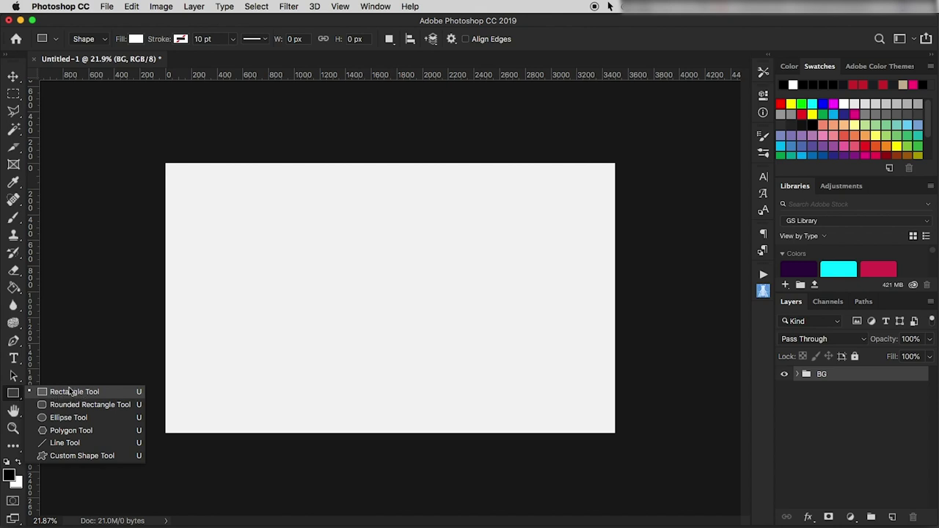
left_click(295, 259)
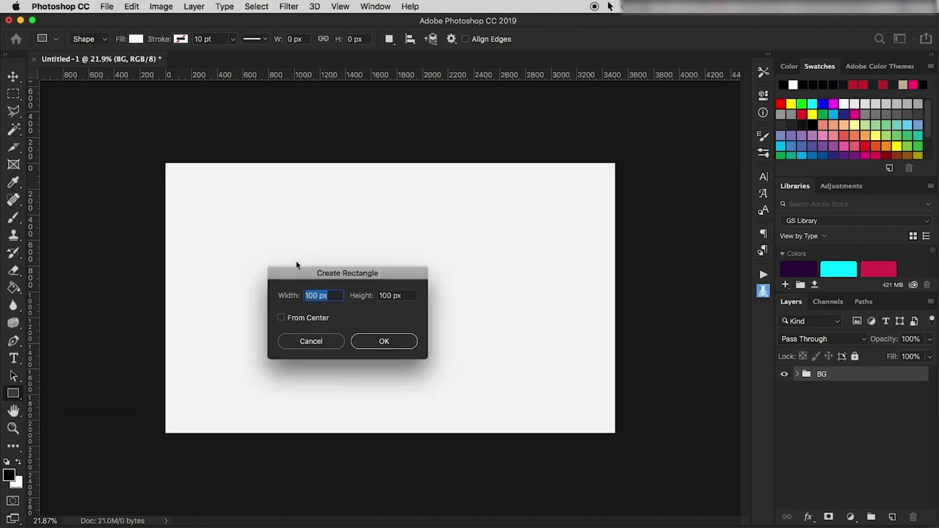
left_click(281, 317)
type("9.14 in")
key("Tab")
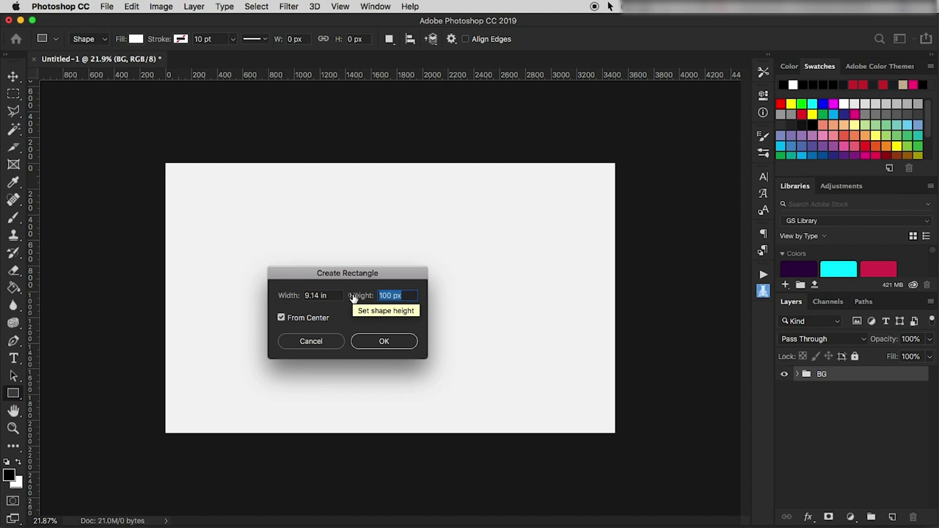
type("12.15 in")
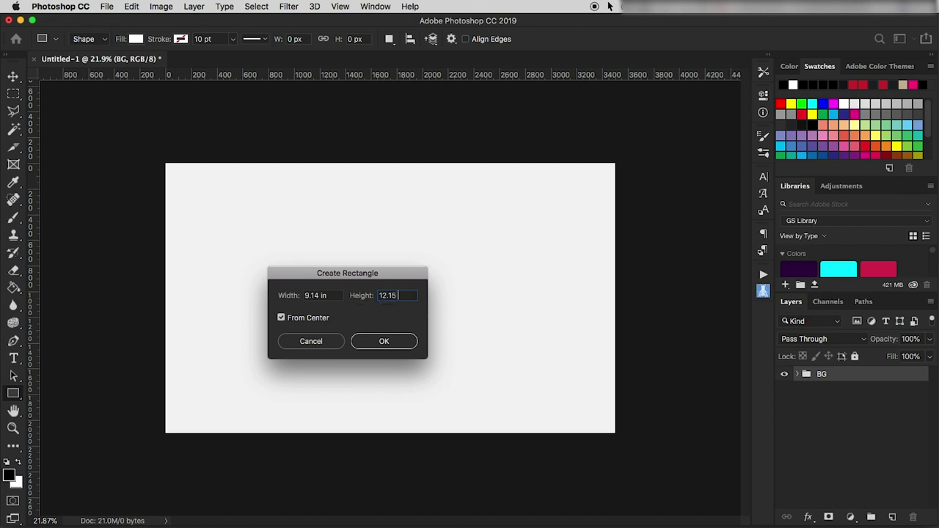
left_click(384, 343)
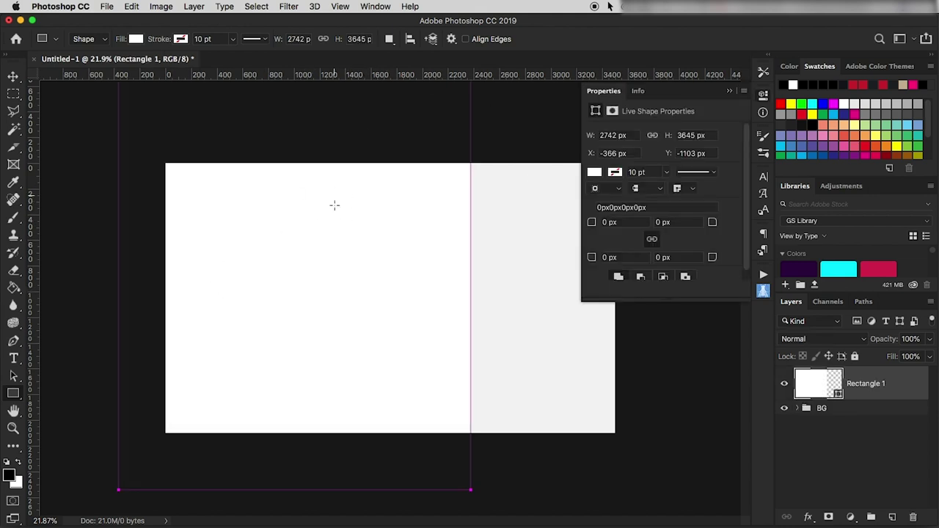
Step: Free-transform Rectangle 1 down to about 806 × 1071 px and move it to the canvas's left side
left_click(13, 375)
left_click_drag(292, 274, 360, 344)
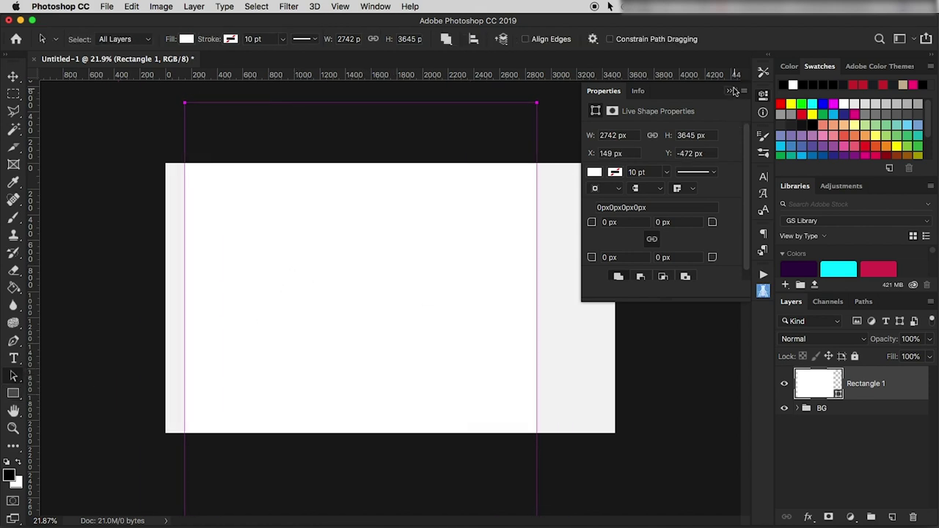
left_click(729, 90)
key("super+t")
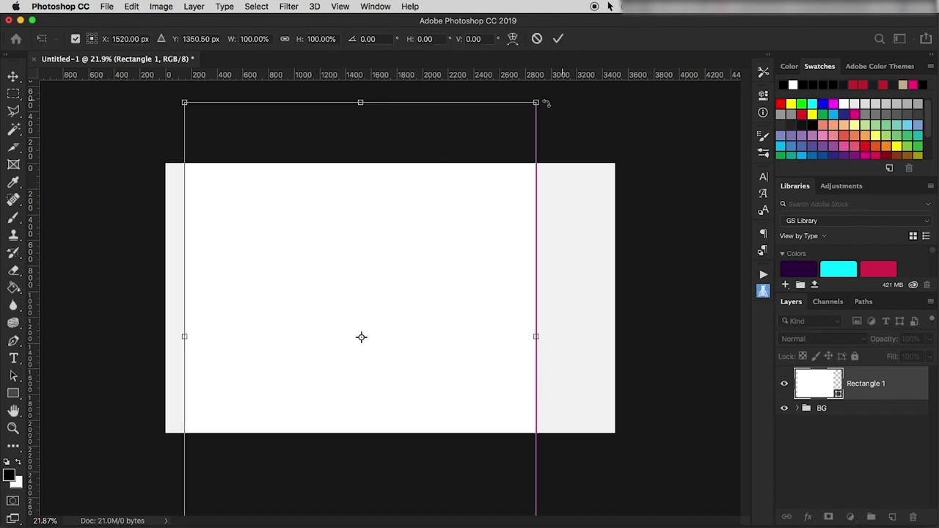
left_click_drag(534, 105, 373, 340)
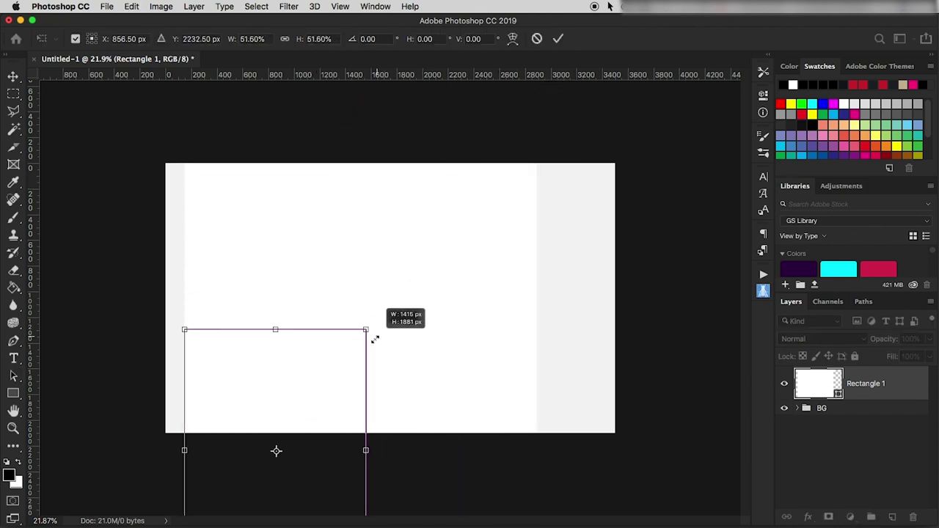
left_click_drag(295, 396, 317, 250)
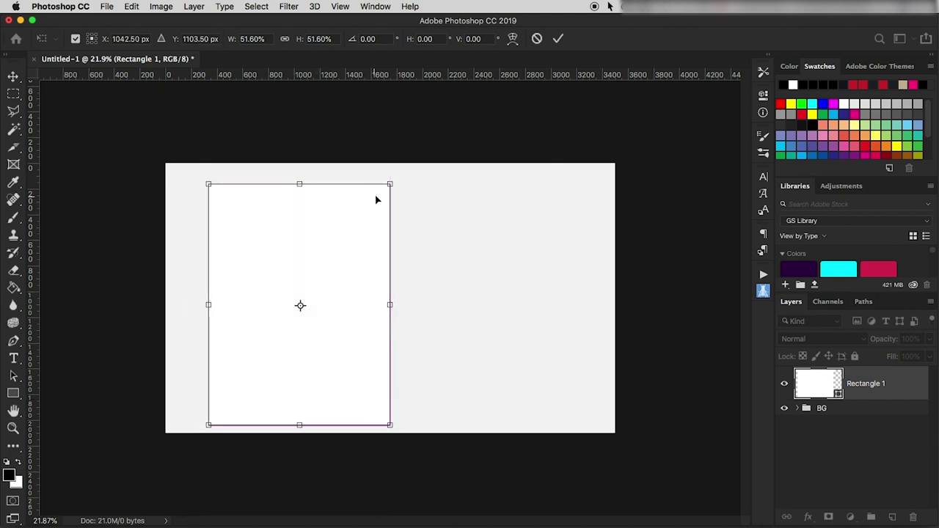
left_click_drag(390, 184, 314, 289)
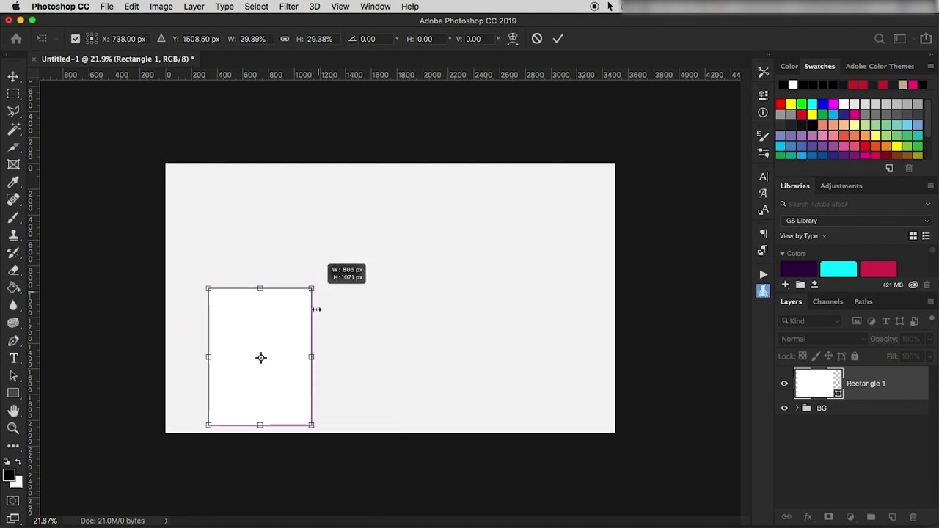
left_click_drag(289, 355, 297, 289)
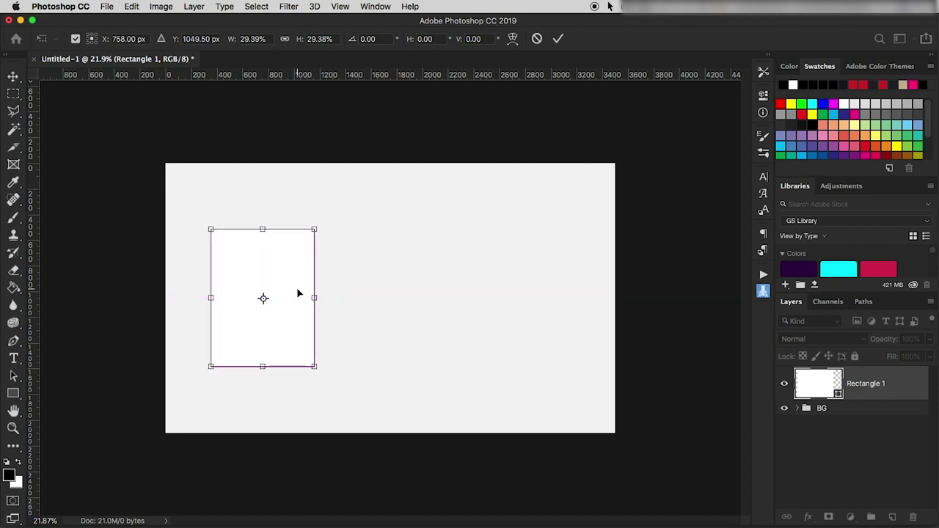
left_click(557, 38)
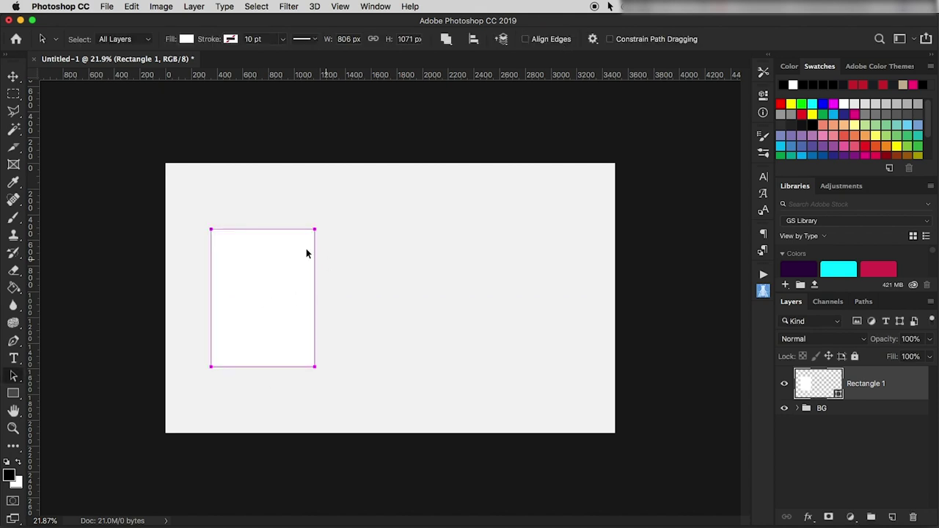
left_click(409, 313)
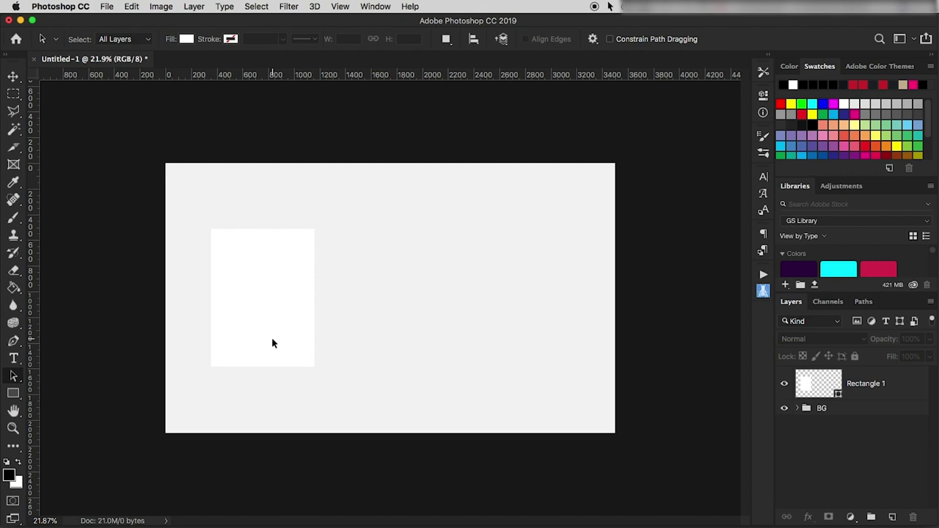
Step: Duplicate Rectangle 1 and offset the copy up and to the right
left_click(884, 388)
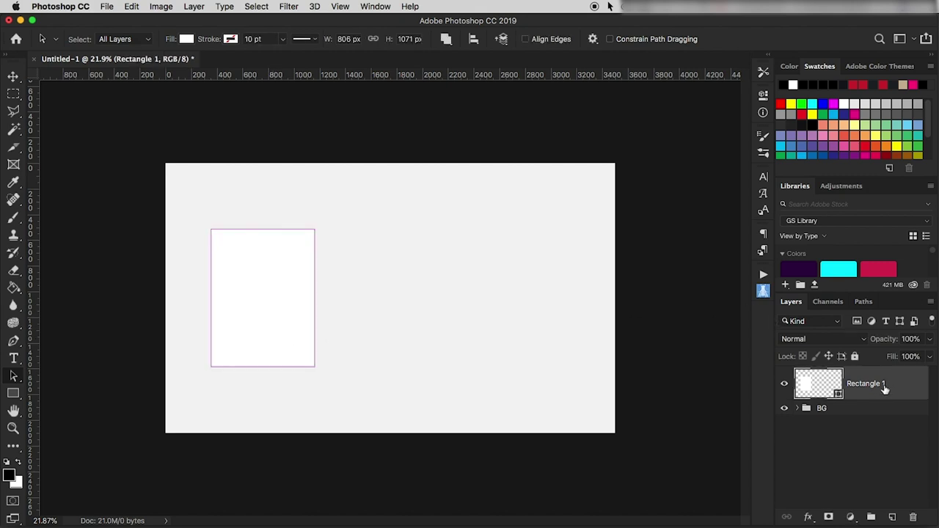
key("super+j")
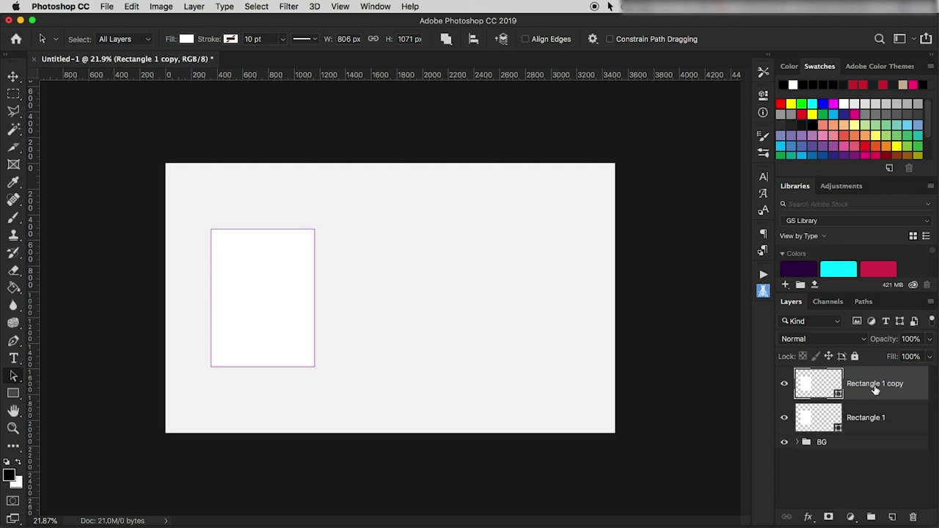
left_click_drag(268, 298, 301, 271)
Step: Group Rectangle 1 and its copy and name the group Folder
left_click(893, 427)
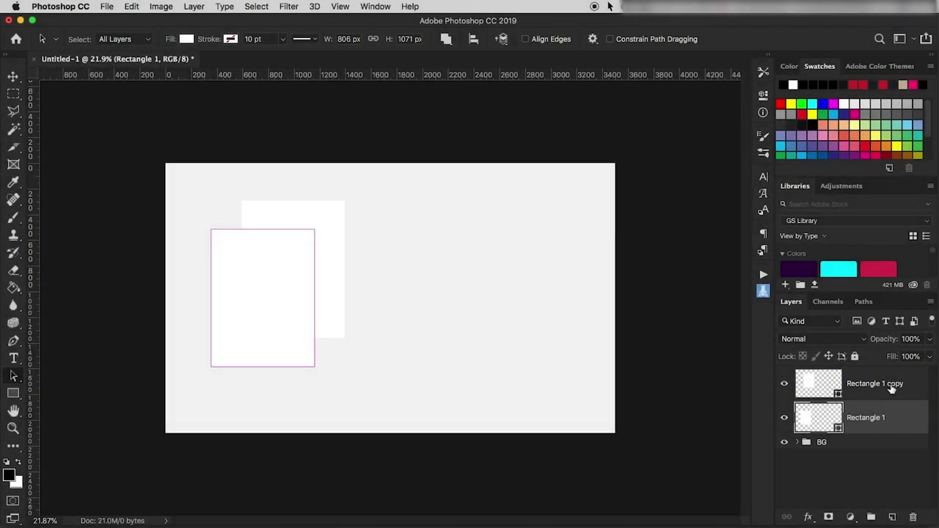
left_click(890, 389, "shift")
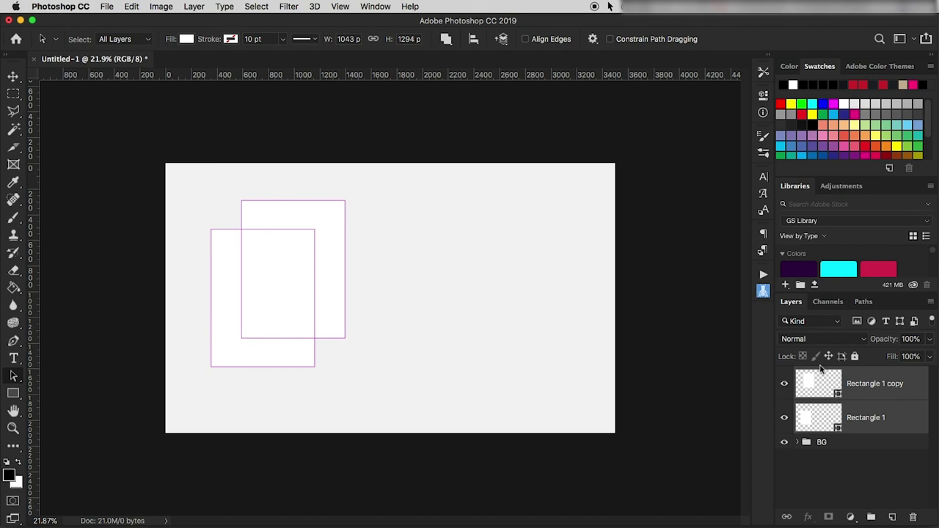
key("super+g")
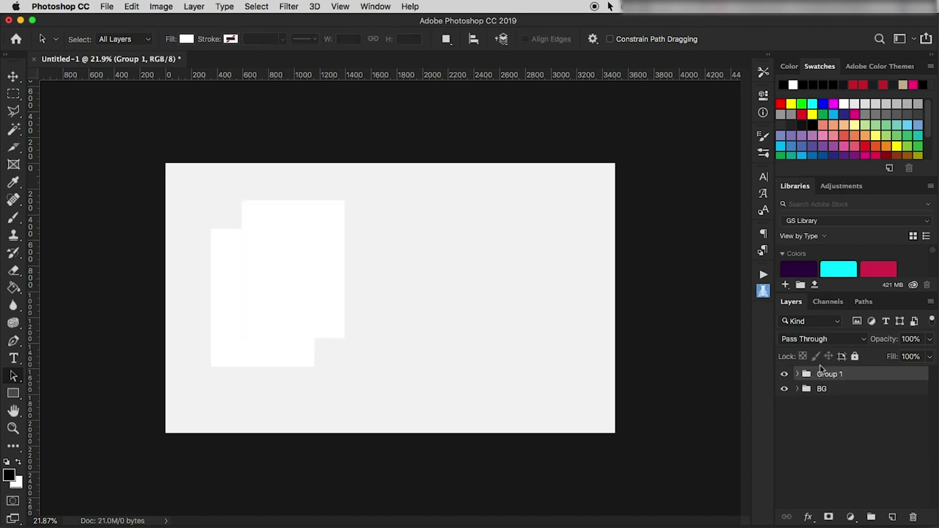
double_click(829, 375)
type("Folder")
key("Return")
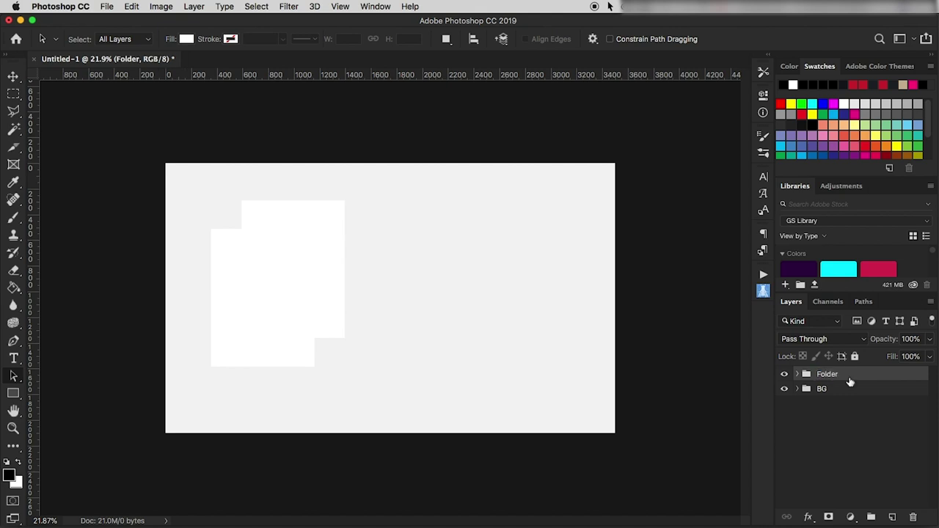
Step: Convert Rectangle 1 and Rectangle 1 copy to smart objects, then collapse the Folder group
left_click(797, 375)
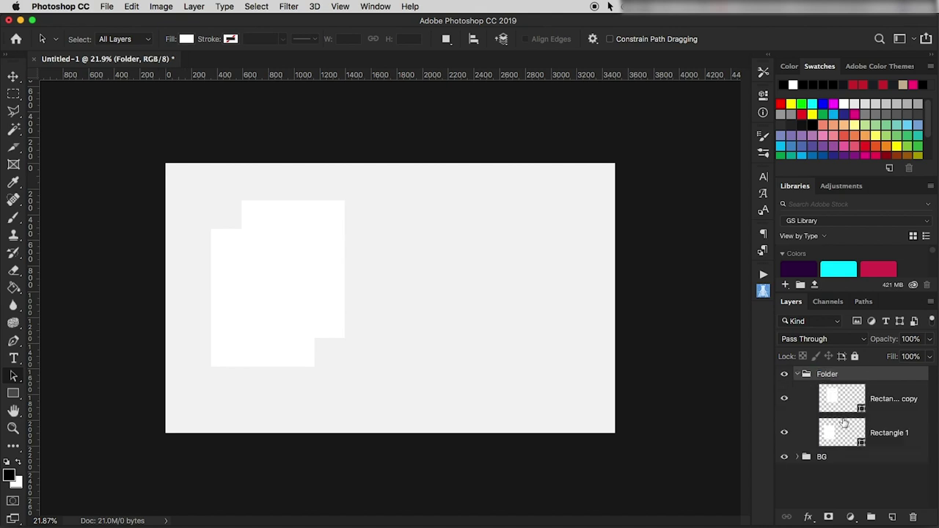
left_click(898, 444)
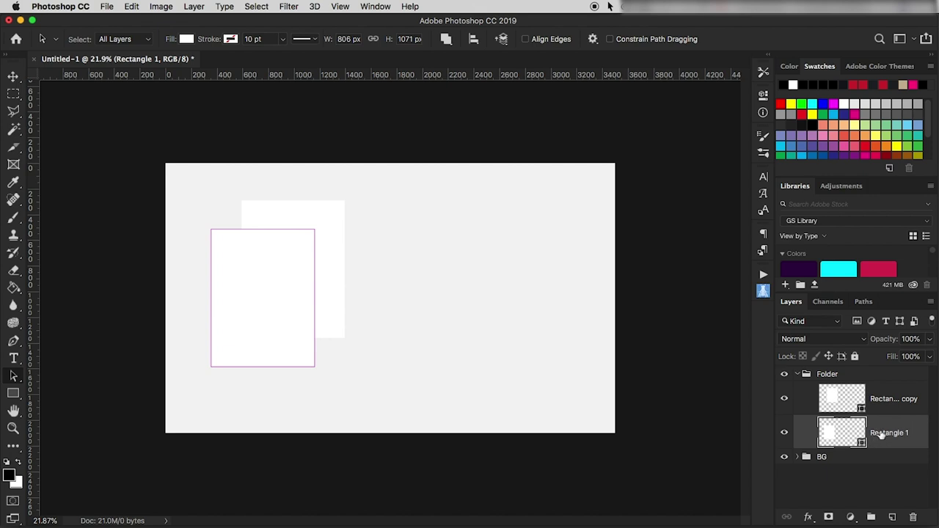
right_click(884, 432)
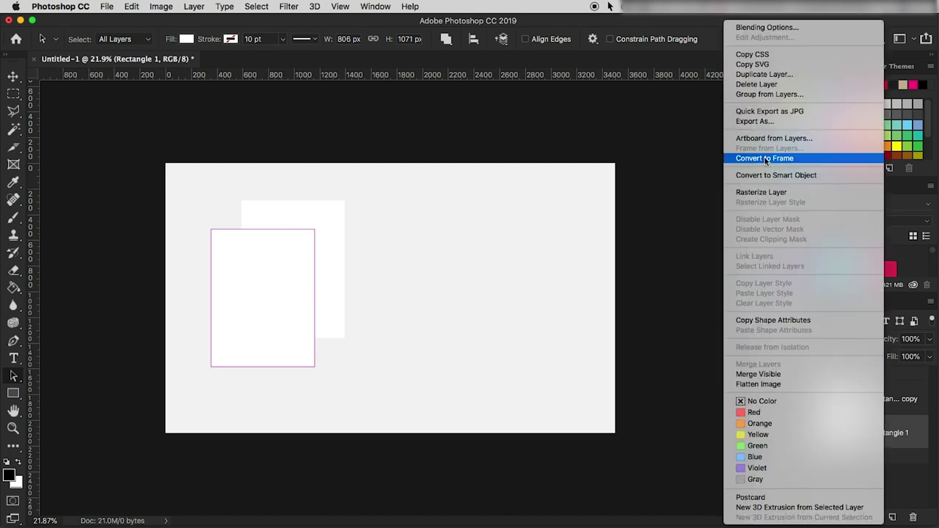
left_click(776, 177)
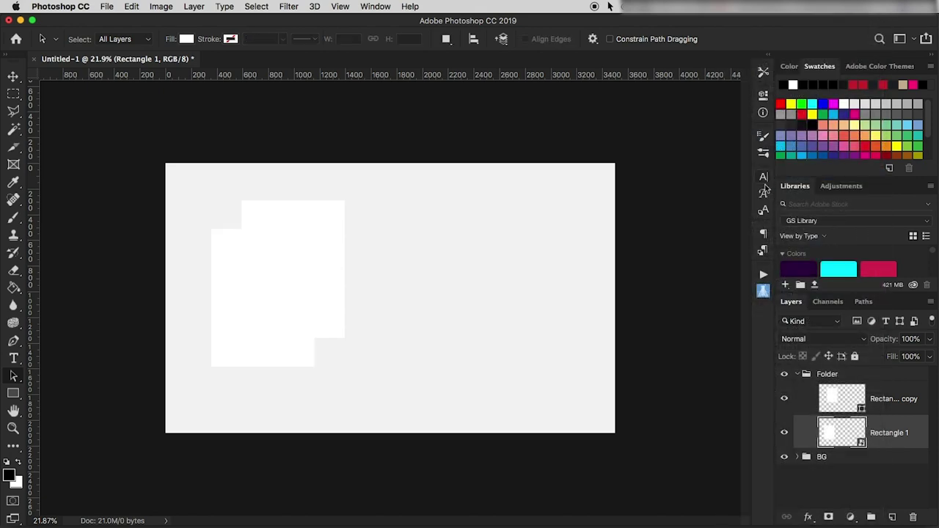
left_click(890, 397)
right_click(891, 397)
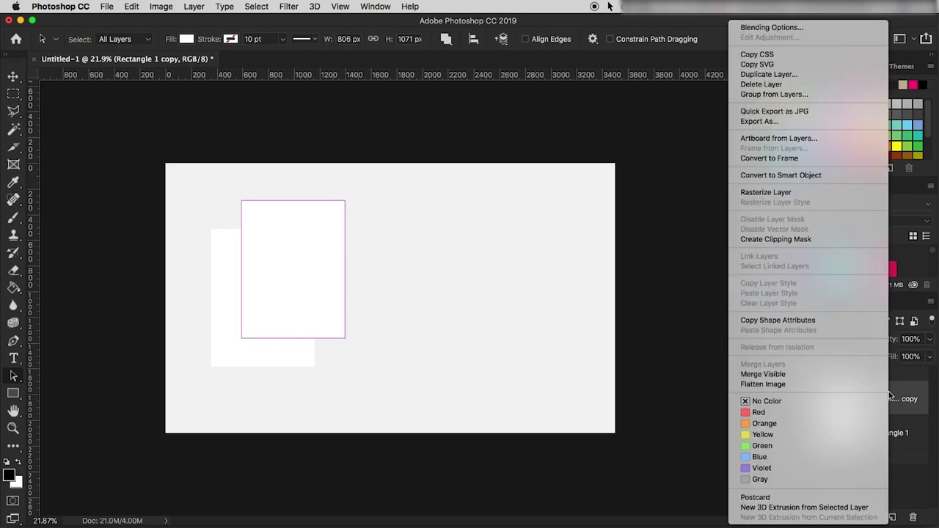
left_click(762, 177)
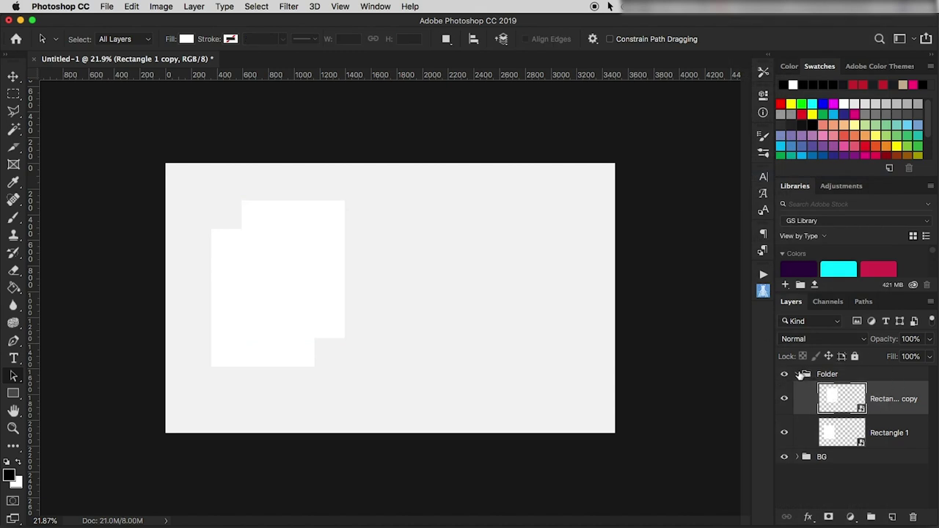
left_click(798, 374)
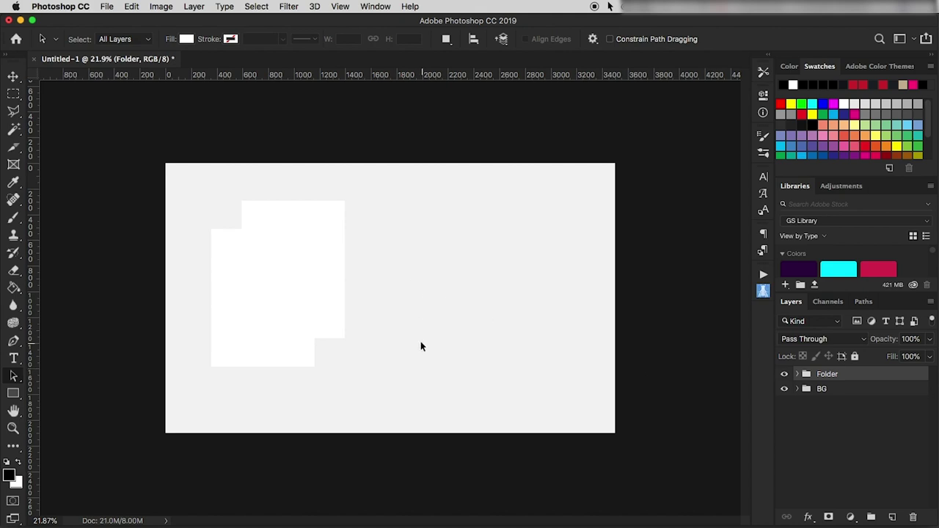
Step: Create an 8.5 in × 11 in white rectangle, Rectangle 2
left_click(14, 394)
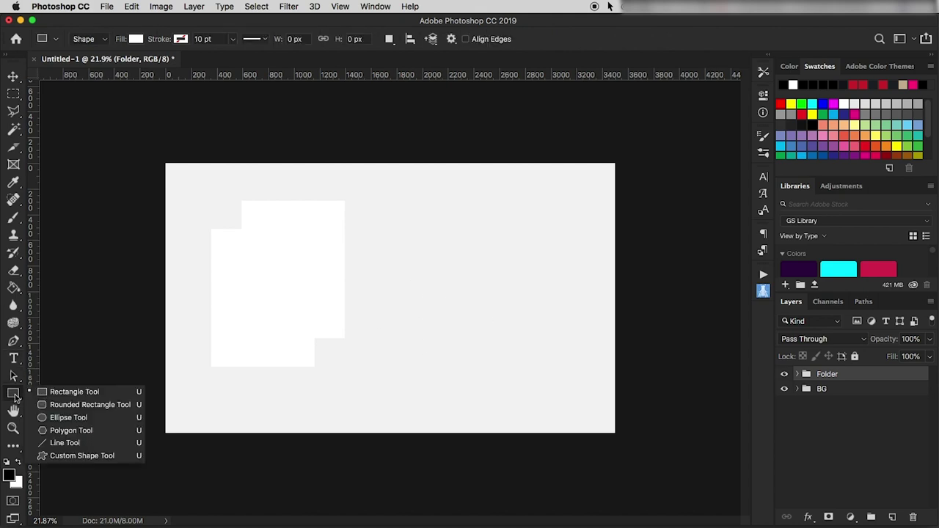
left_click(73, 392)
left_click(423, 255)
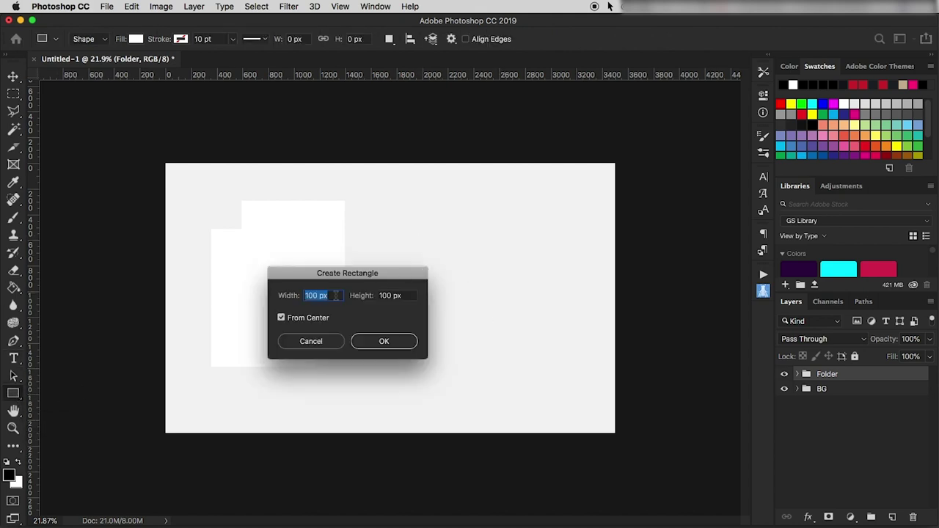
type("8.5 in")
key("Tab")
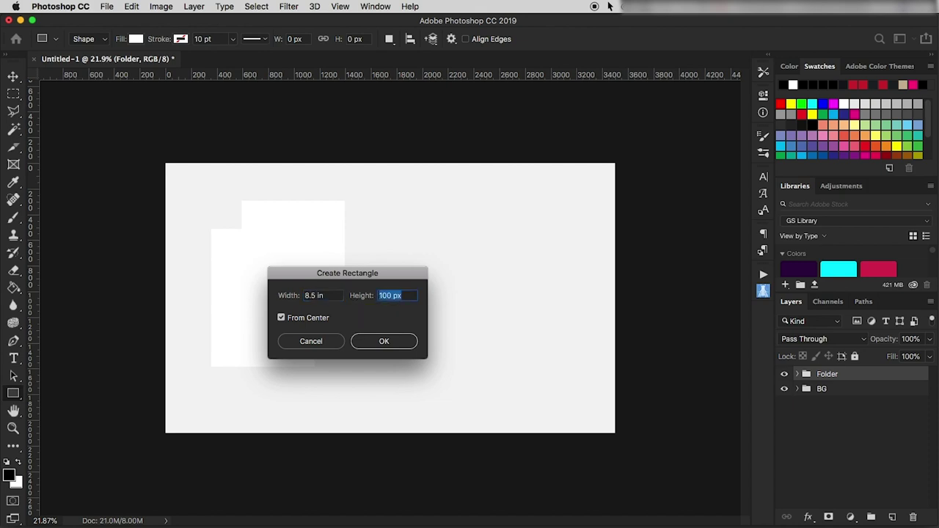
type("11in")
key("Return")
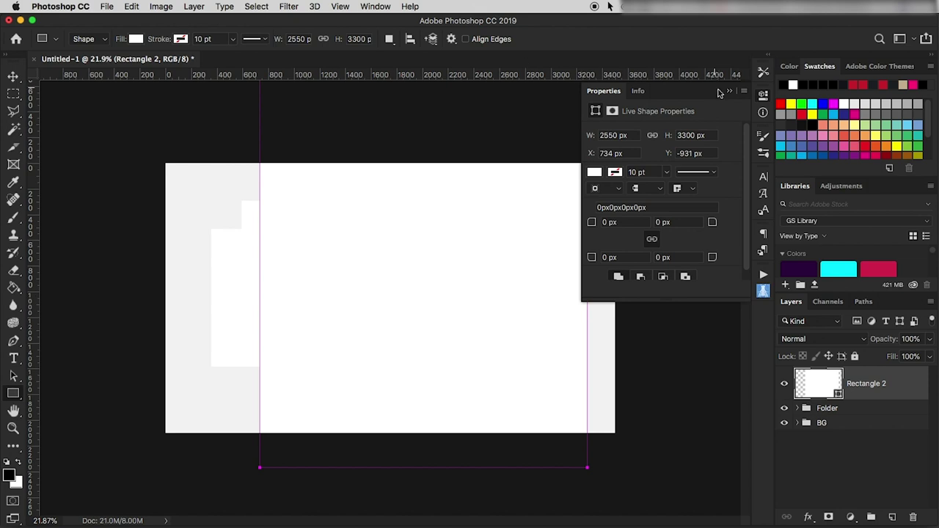
Step: Scale Rectangle 2 to about 721 × 933 px and place it right of the folder shapes
key("ctrl+t")
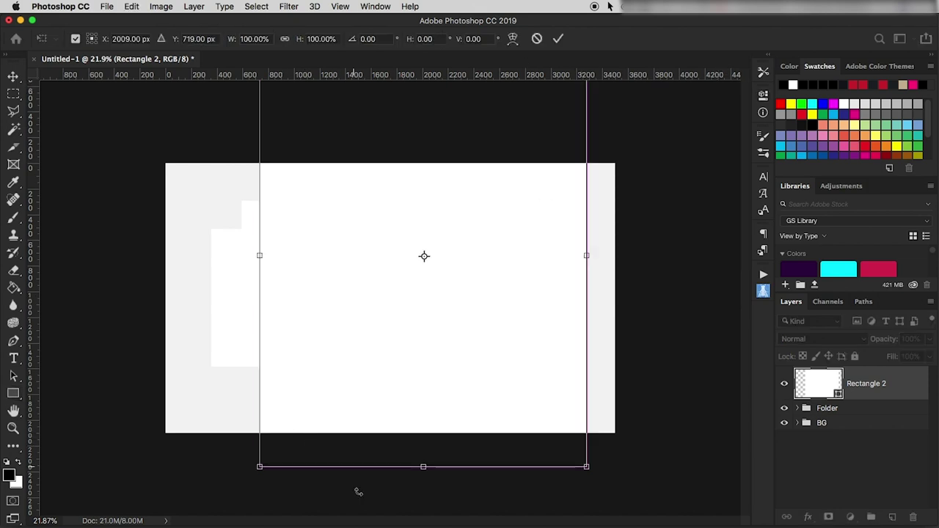
left_click_drag(587, 469, 455, 342)
left_click_drag(449, 257, 443, 301)
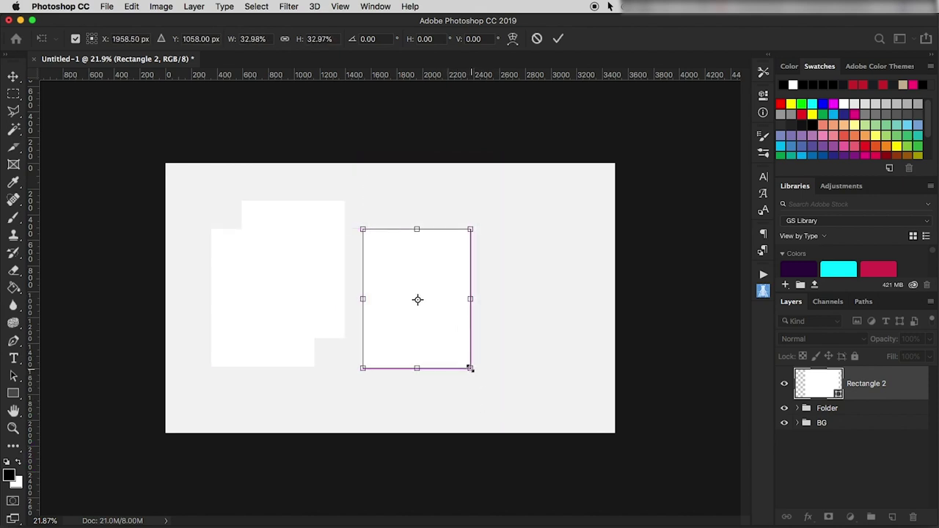
left_click_drag(471, 368, 461, 356)
mouse_move(428, 325)
left_mouse_down()
mouse_move(331, 279)
mouse_move(316, 282)
mouse_move(415, 308)
mouse_move(433, 323)
left_mouse_up()
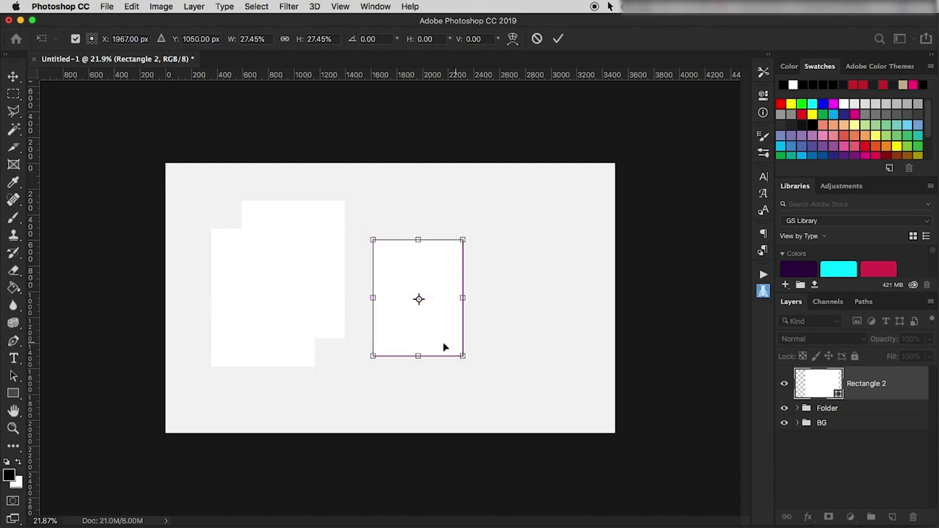
left_click_drag(438, 319, 435, 329)
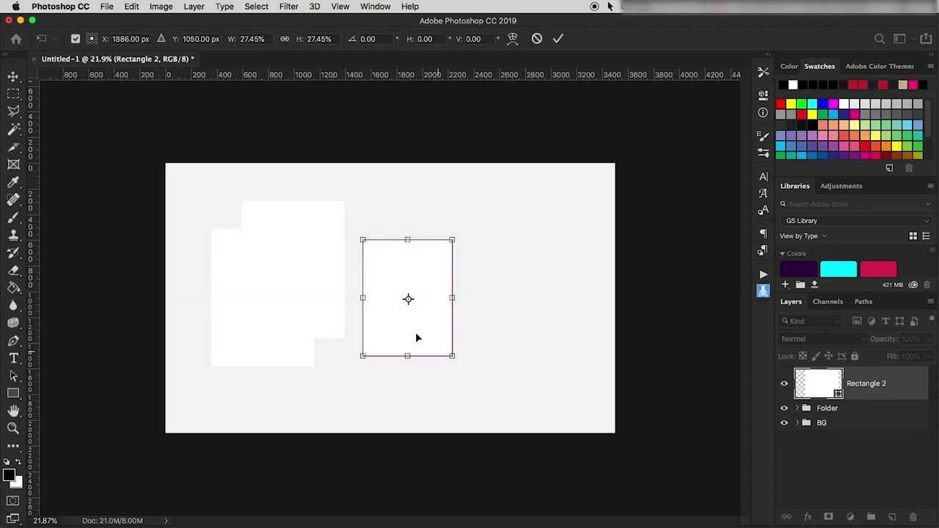
left_click_drag(424, 320, 425, 322)
left_click_drag(452, 365, 455, 364)
key("Return")
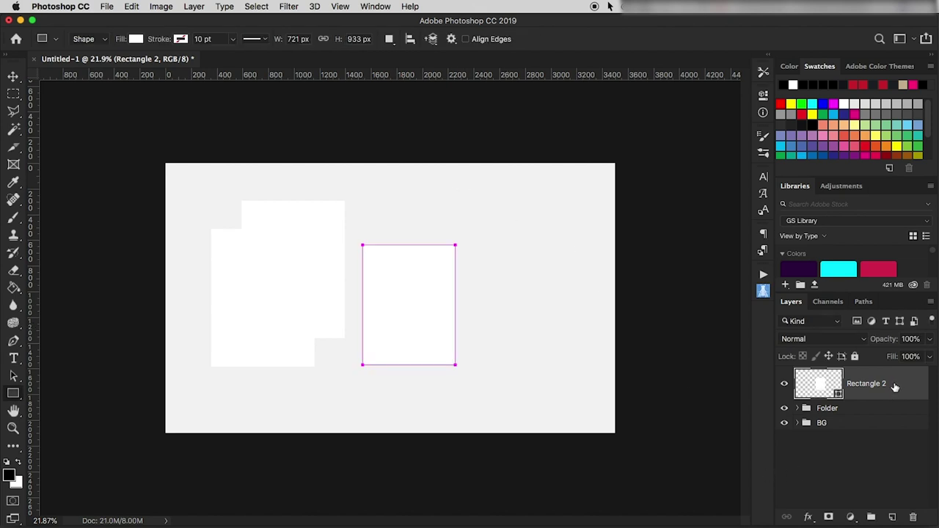
Step: Group Rectangle 2 as Letterhead, convert it to a smart object, and collapse the group
key("ctrl+g")
double_click(832, 374)
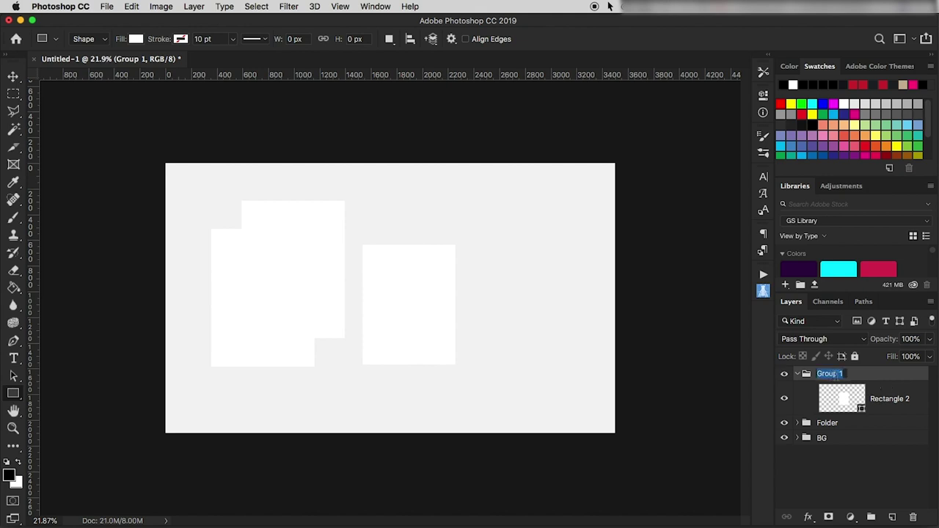
type("Letterhead")
key("Return")
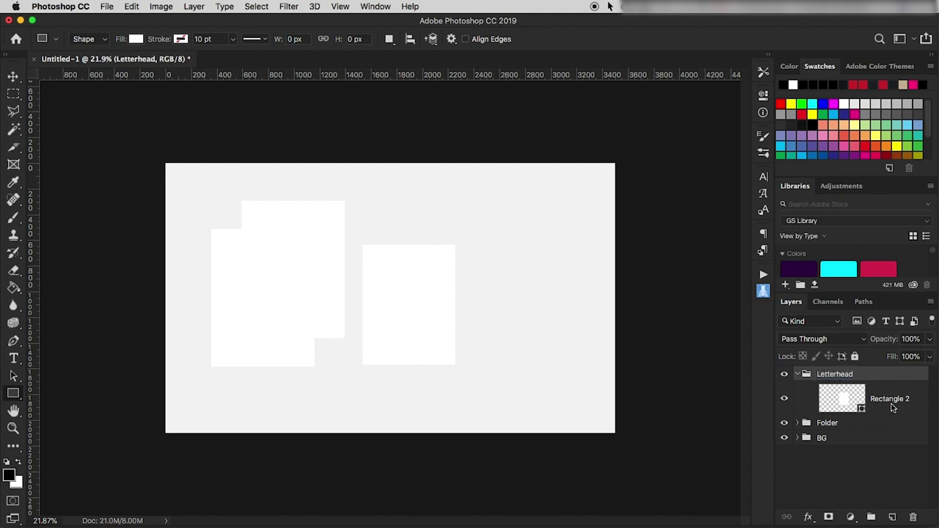
right_click(888, 408)
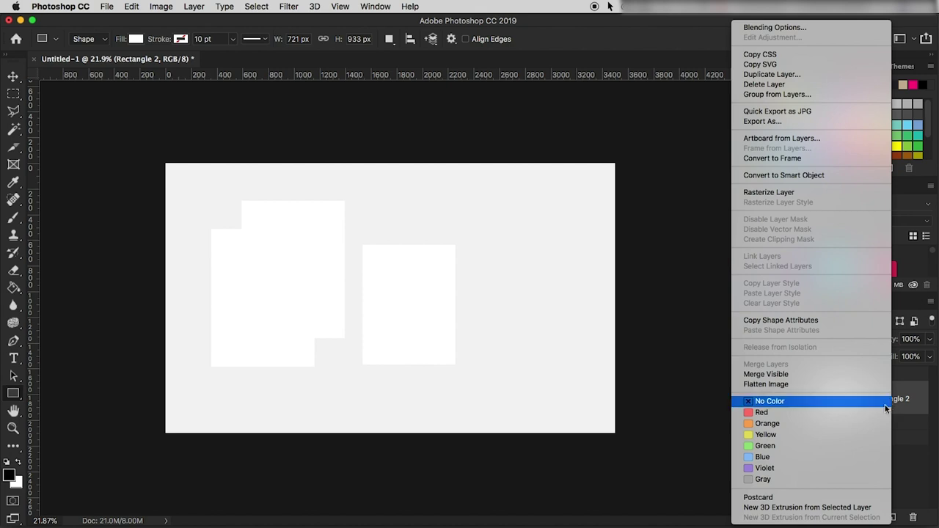
left_click(790, 177)
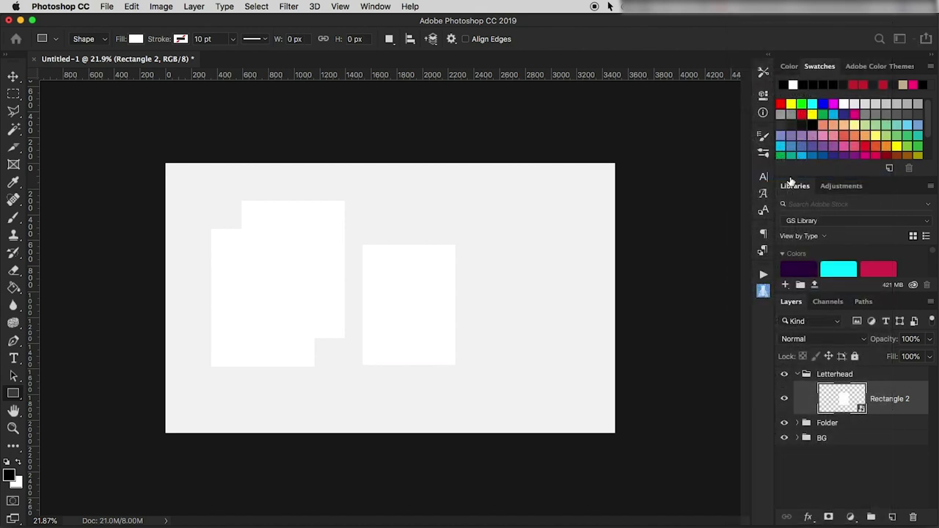
left_click(797, 375)
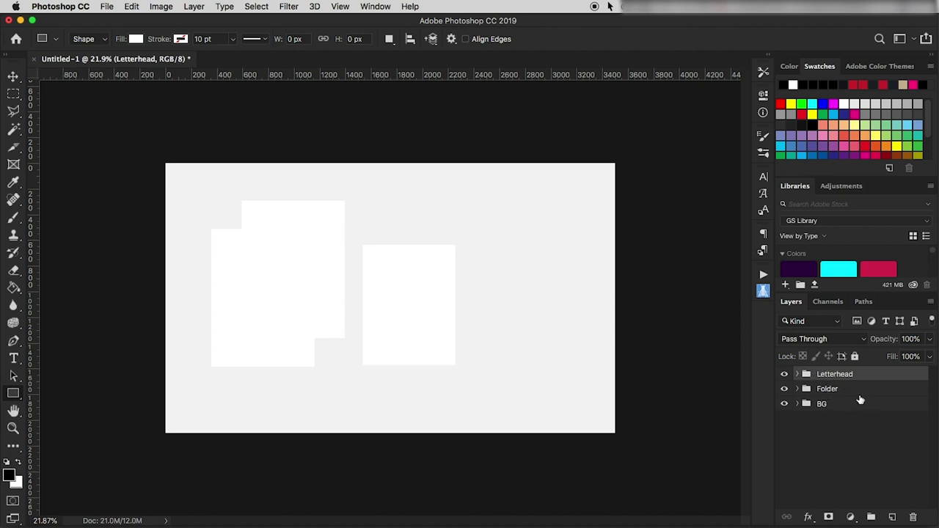
Step: Create a 9.5 in × 4.13 in white rectangle, Rectangle 3
left_click(13, 393)
left_click(104, 391)
left_click(362, 281)
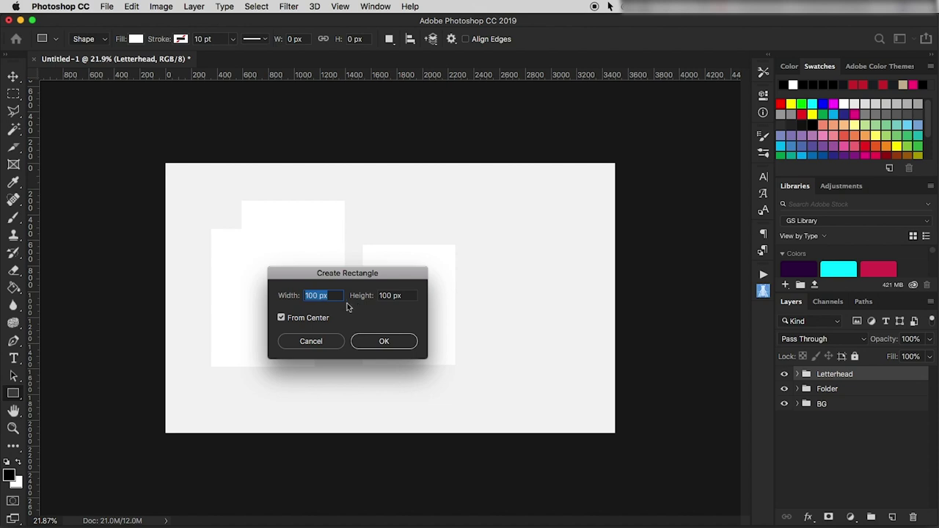
type("9.5 in")
key("Tab")
type("4.13")
left_click(384, 341)
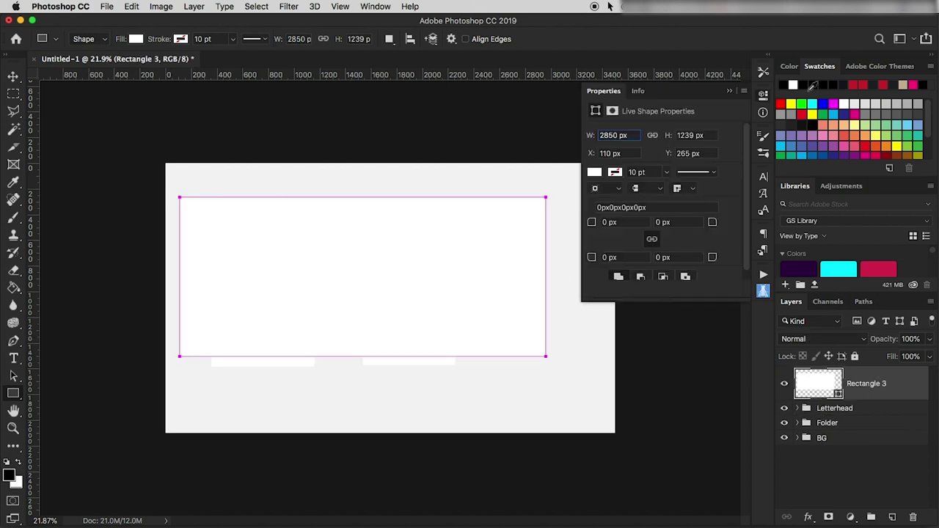
Step: Shrink Rectangle 3 and move it to the upper right of the canvas
left_click(729, 91)
key("super+t")
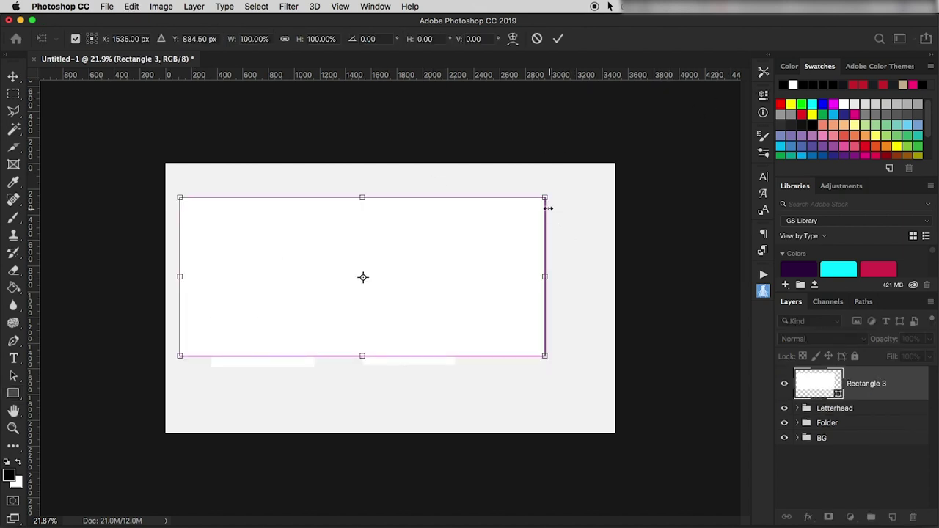
left_click_drag(546, 198, 461, 251)
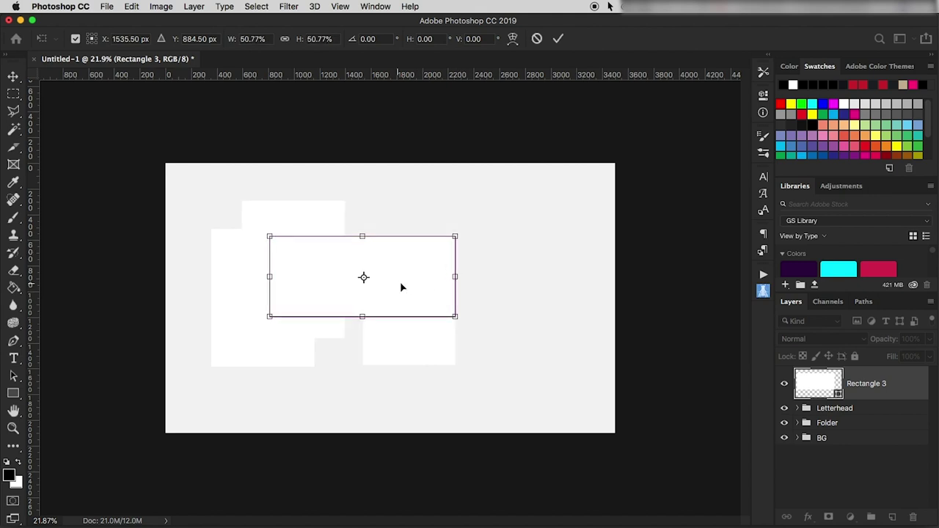
left_click_drag(401, 287, 584, 278)
left_click_drag(635, 227, 565, 265)
key("Return")
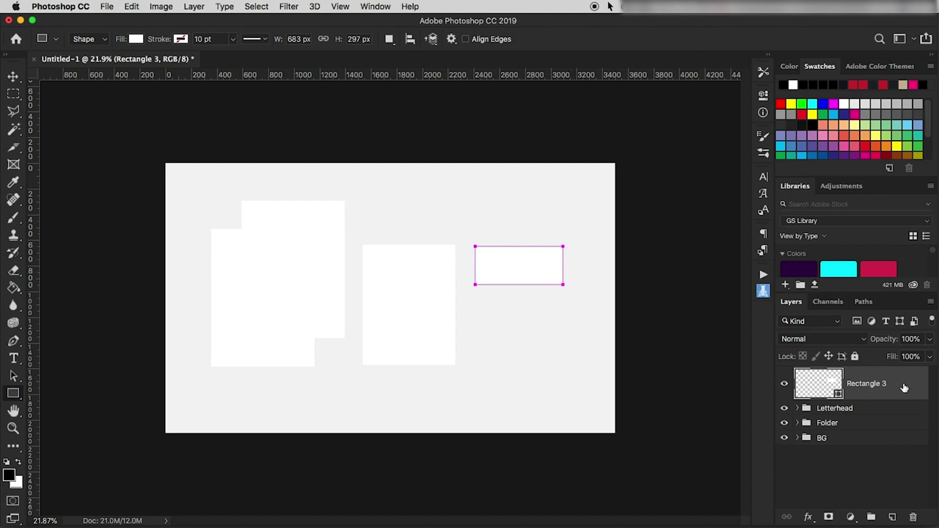
Step: Group Rectangle 3 as Env., make it a smart object, and collapse the group
key("super+g")
double_click(825, 374)
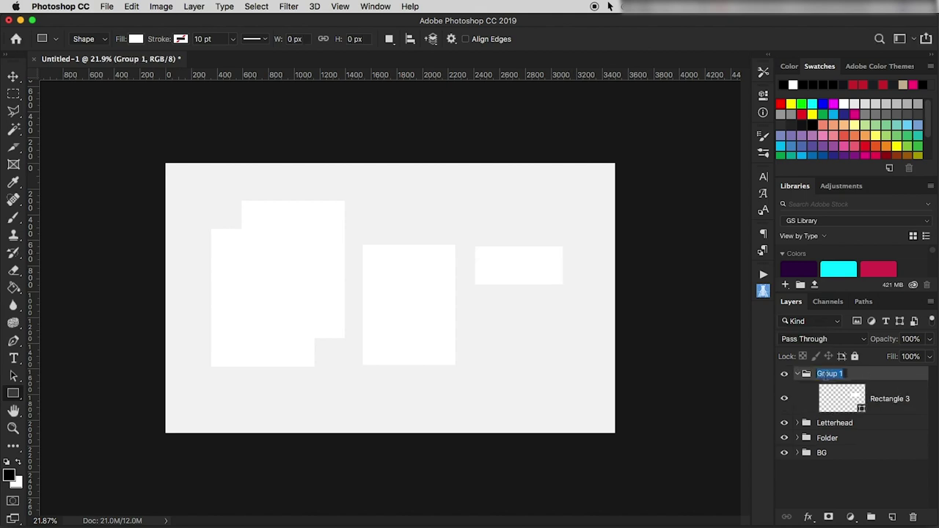
type("Env.")
key("Return")
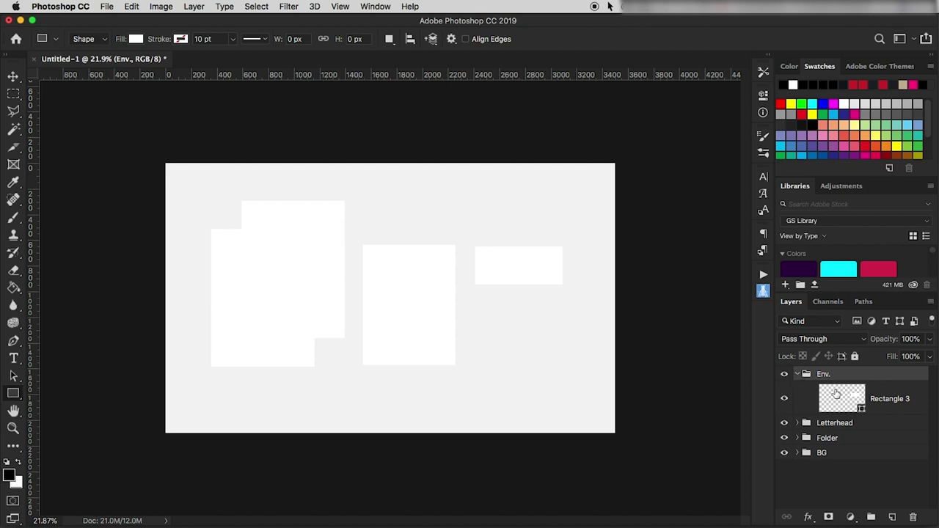
right_click(876, 397)
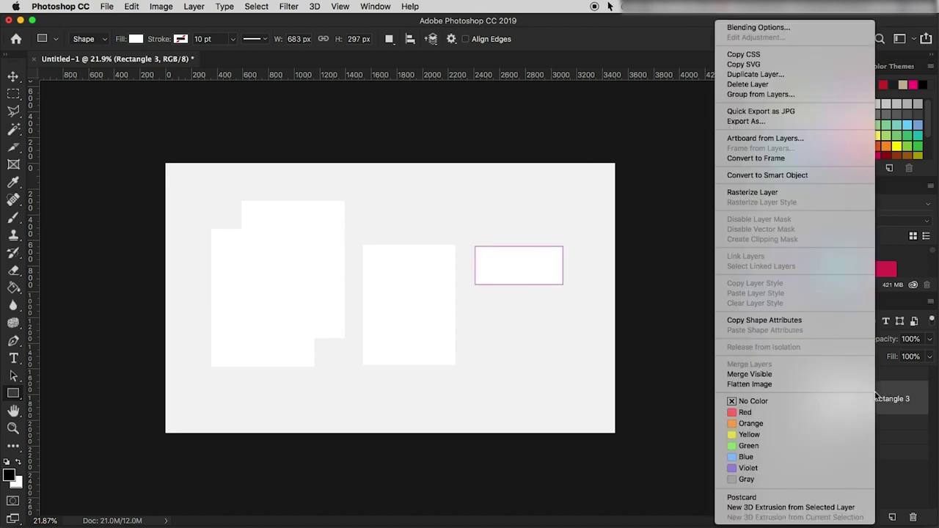
left_click(765, 177)
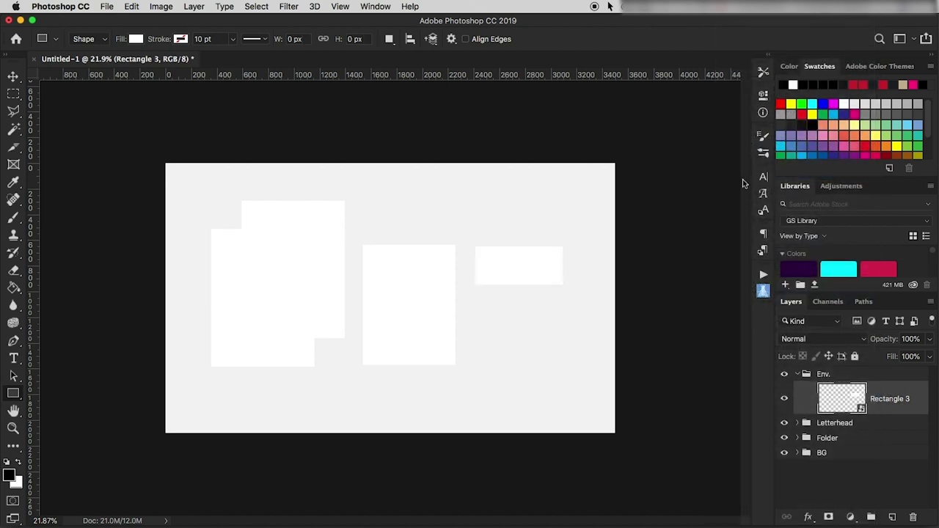
left_click(798, 374)
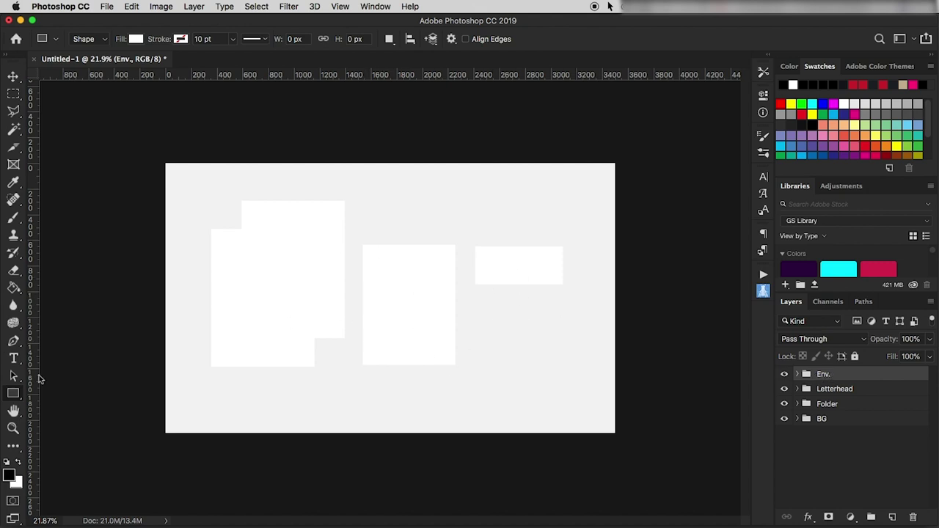
Step: Create a 3.5 in × 2 in white rectangle, Rectangle 4
left_click(387, 314)
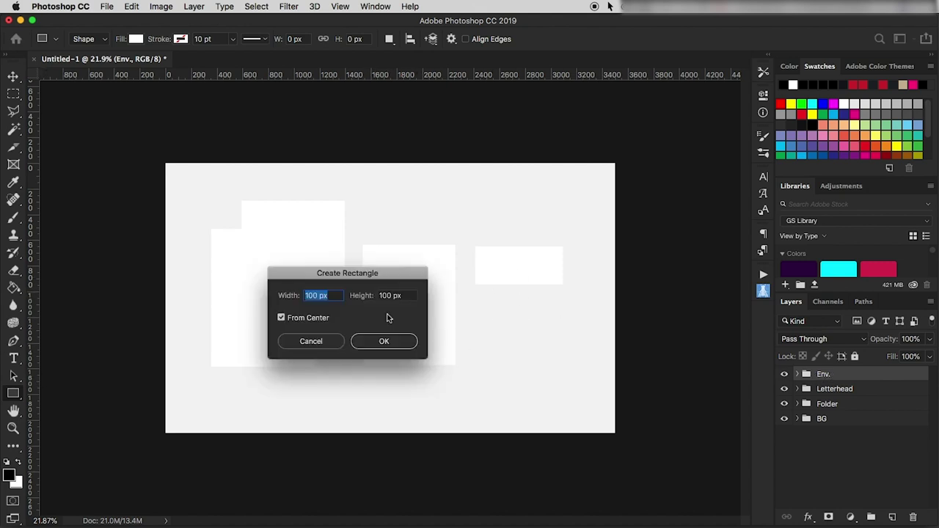
type("3.5in")
key("Tab")
type("2")
left_click(384, 342)
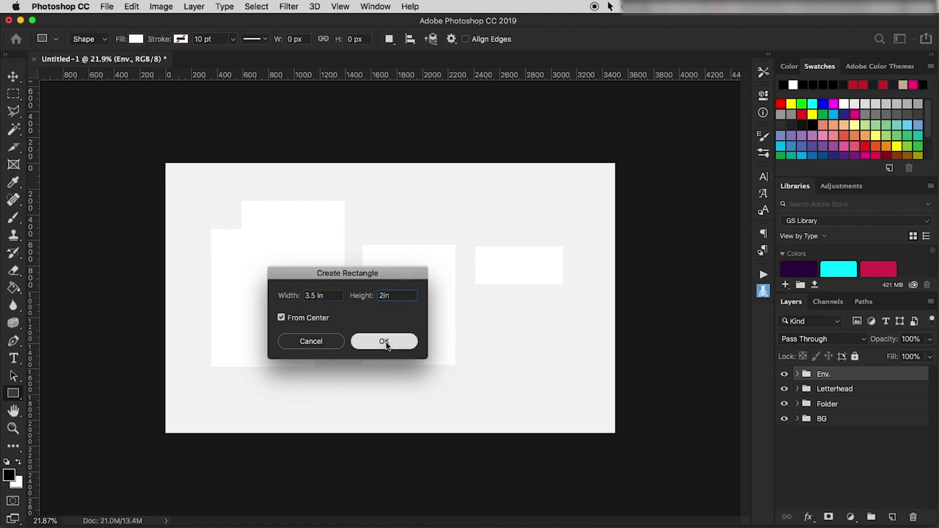
left_click(729, 90)
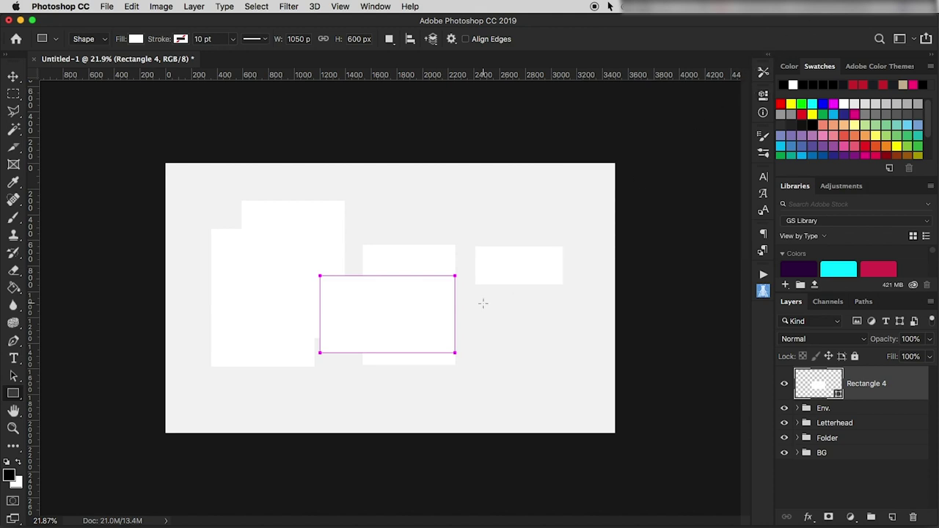
Step: Shrink Rectangle 4 below the wide rectangle and place a copy beside it on the right
left_click(13, 77)
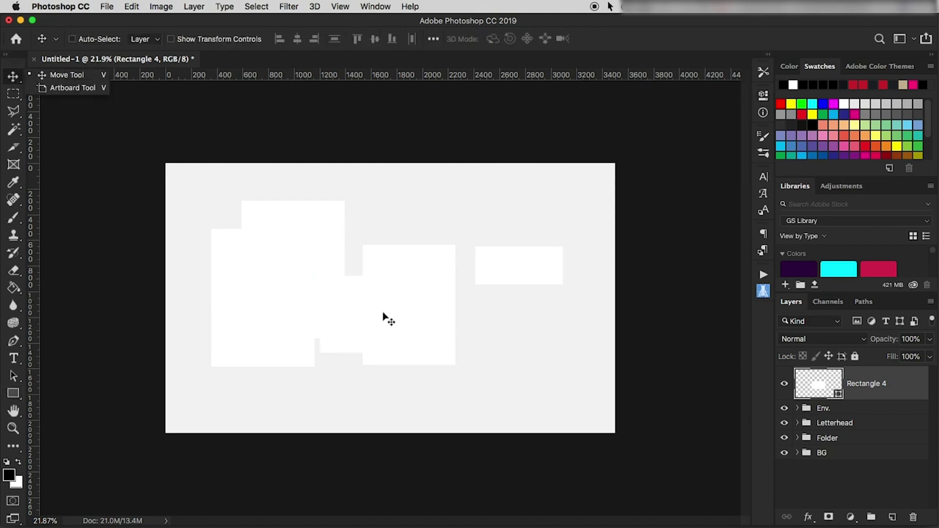
left_click_drag(365, 321, 504, 334)
key("ctrl+t")
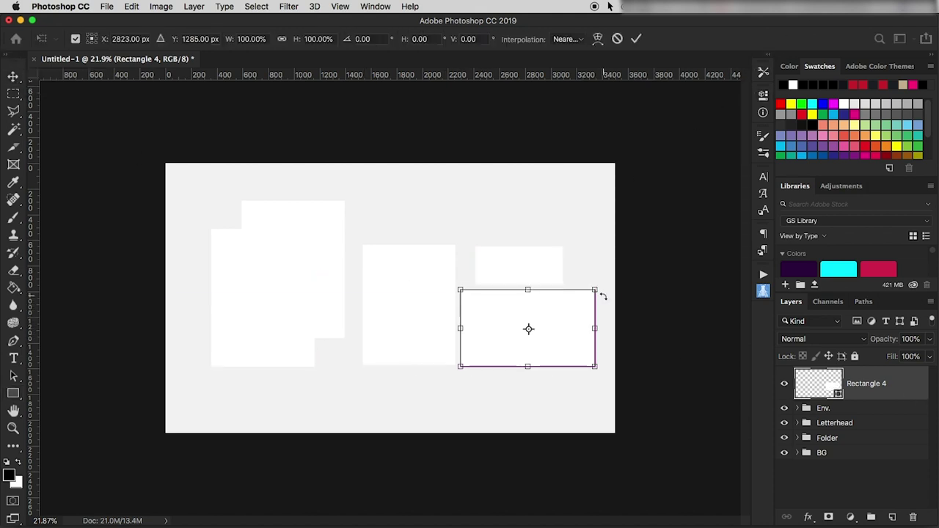
left_click_drag(595, 290, 523, 314)
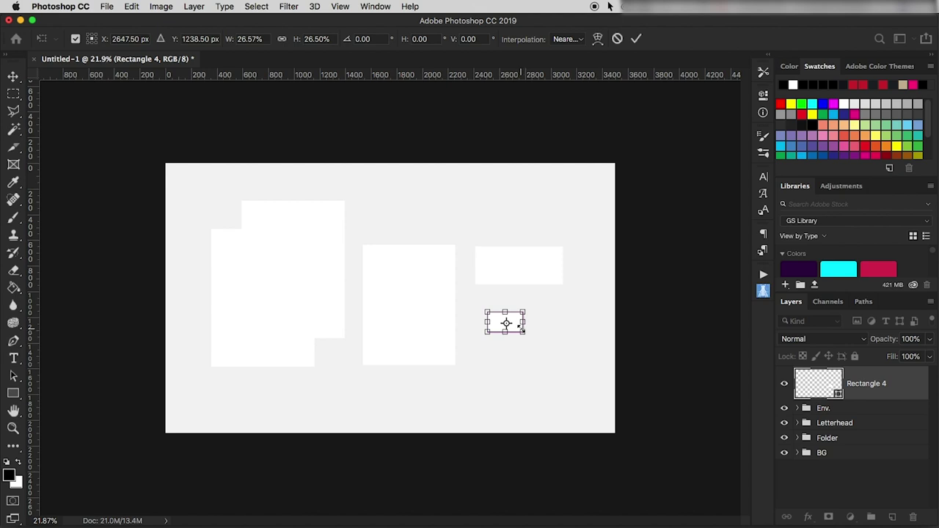
key("Return")
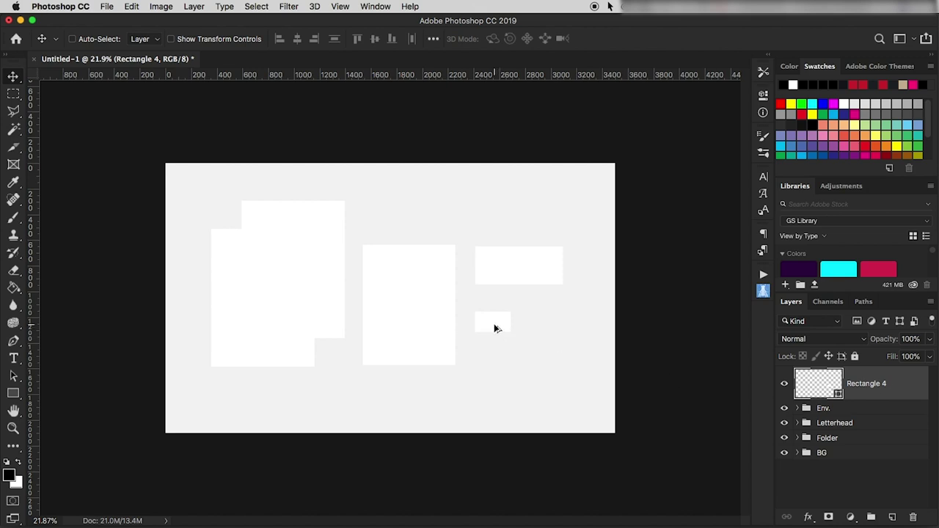
left_click_drag(494, 328, 546, 328)
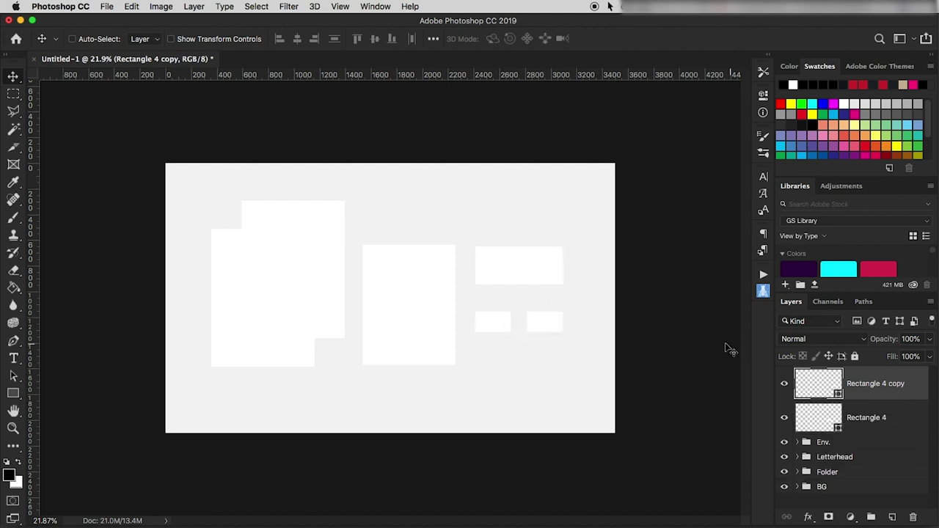
Step: Rename the two small rectangles BC-Front and BC-Back
left_click(893, 419)
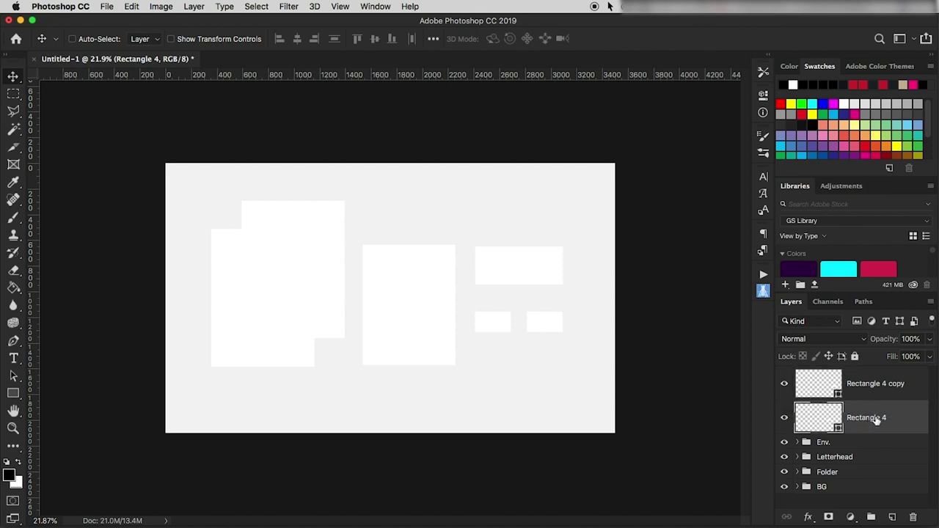
double_click(872, 418)
type("EC-Front")
left_click(874, 383)
double_click(874, 382)
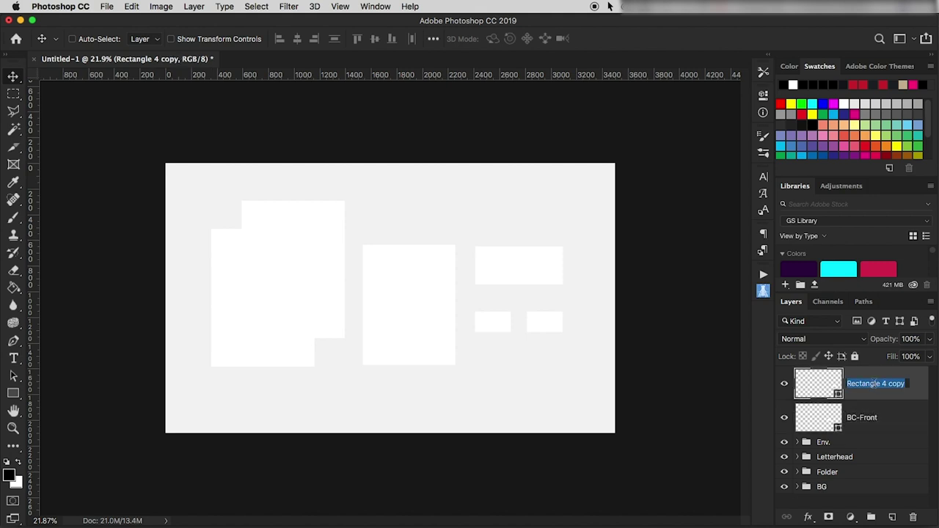
type("BC-Back")
key("Return")
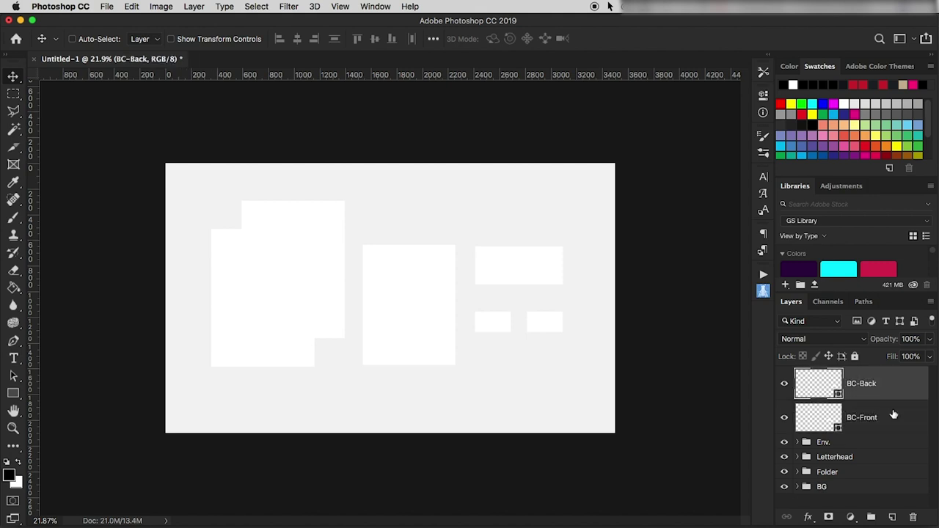
Step: Group BC-Front and BC-Back into a group named BC
left_click(892, 416, "shift")
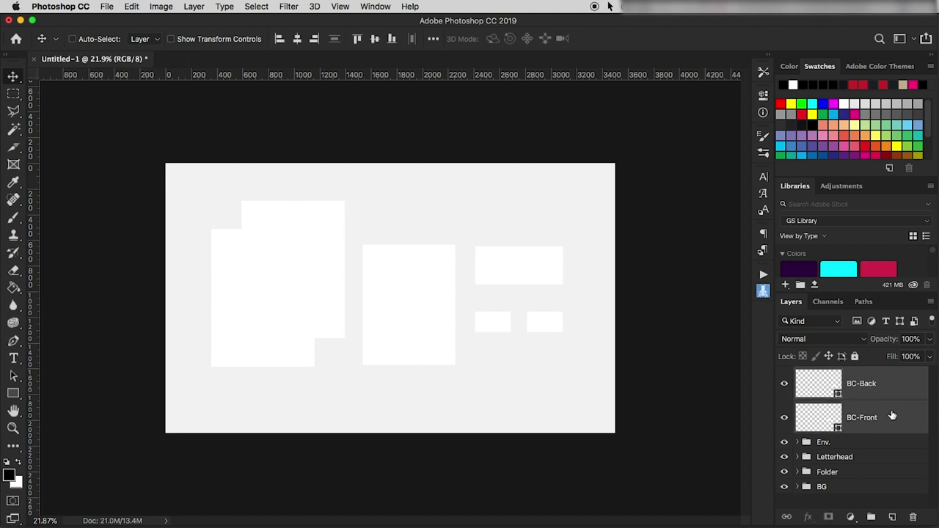
key("ctrl+g")
double_click(822, 374)
type("BC")
key("Return")
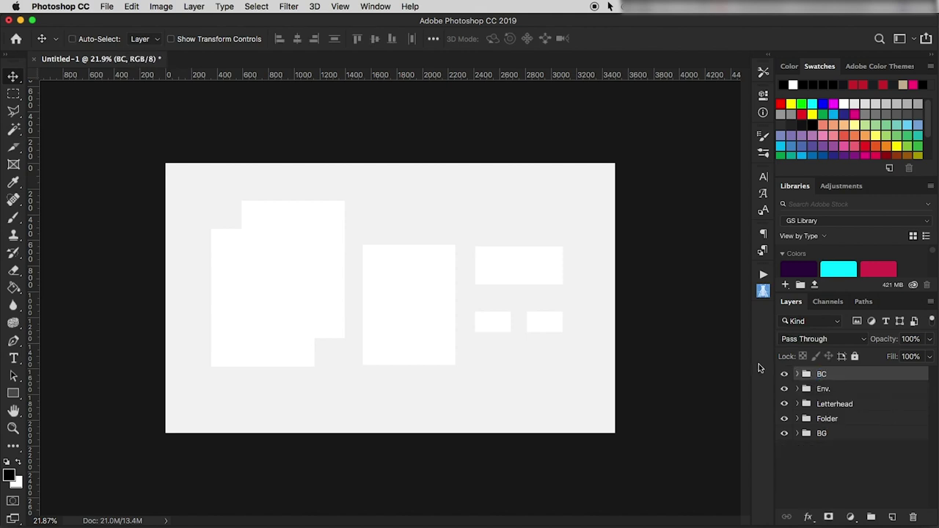
Step: Convert BC-Back and BC-Front to smart objects and collapse the BC group
left_click(799, 377)
left_click(908, 403)
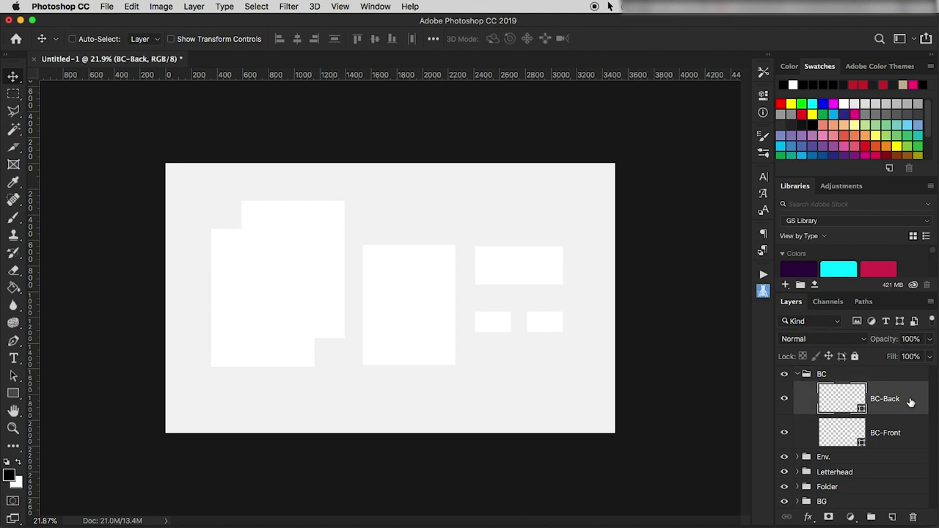
right_click(909, 402)
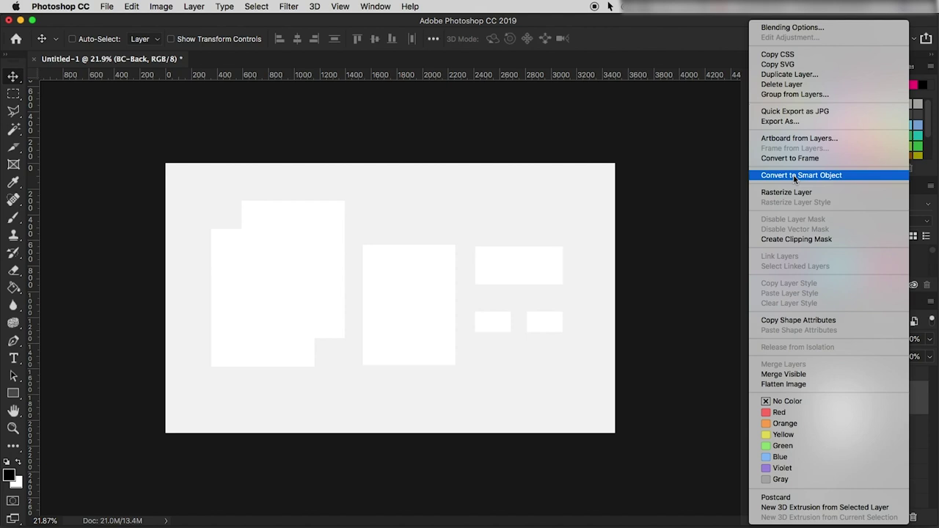
left_click(793, 176)
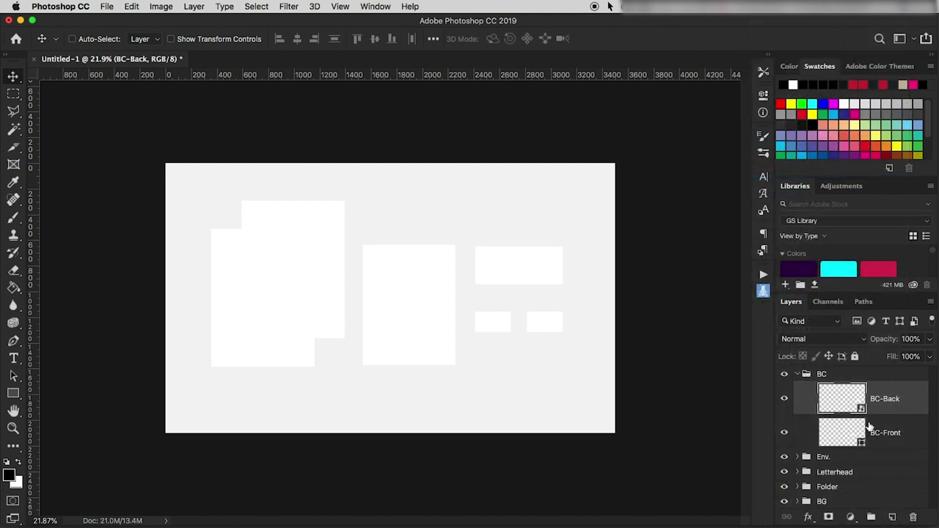
right_click(908, 435)
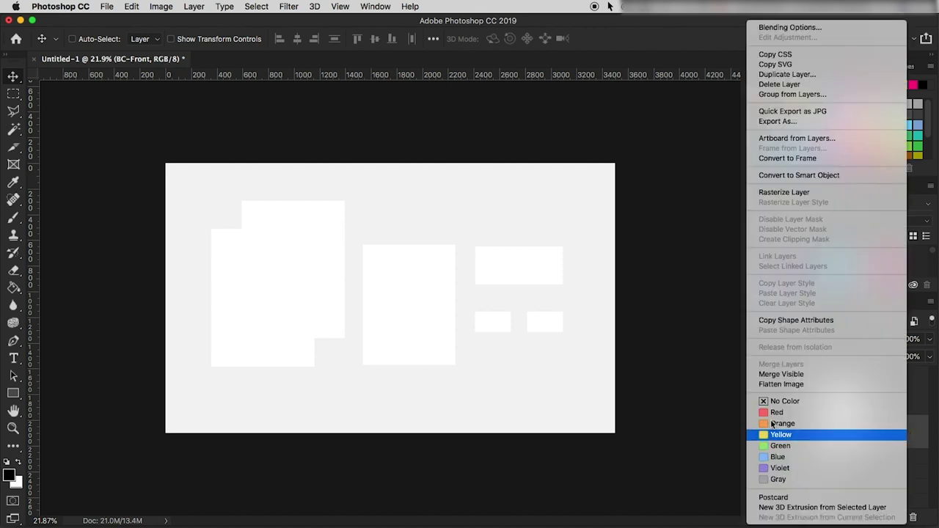
left_click(798, 176)
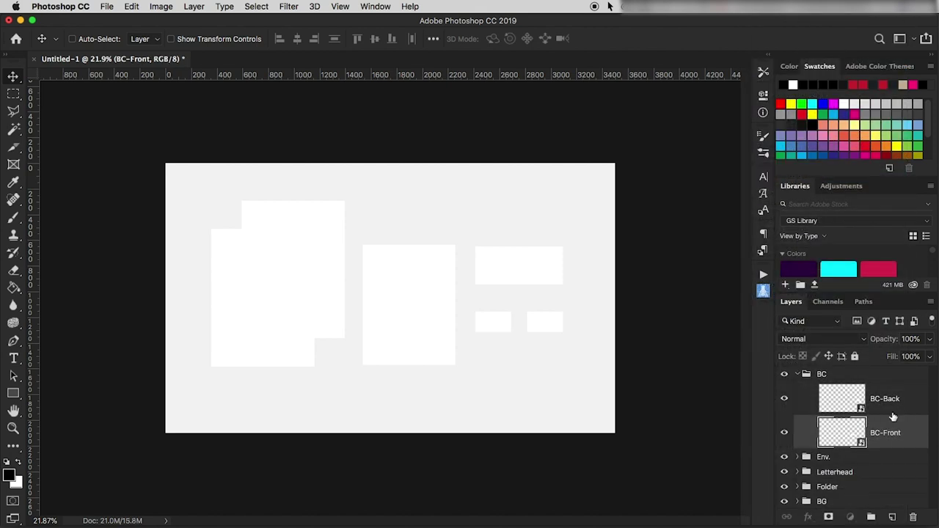
left_click(881, 400)
left_click(798, 375)
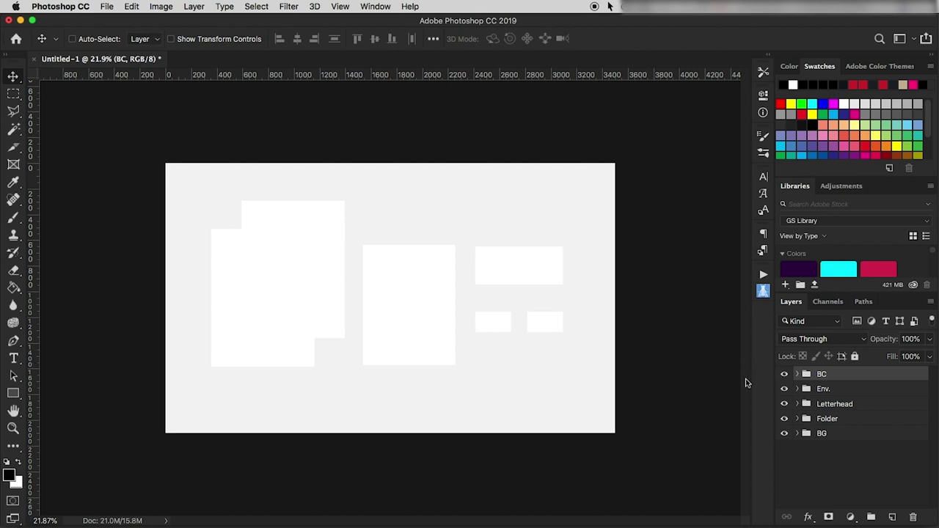
Step: Select the Rectangle 1 copy layer inside the Folder group
left_click(845, 420)
left_click(798, 418)
left_click(899, 455)
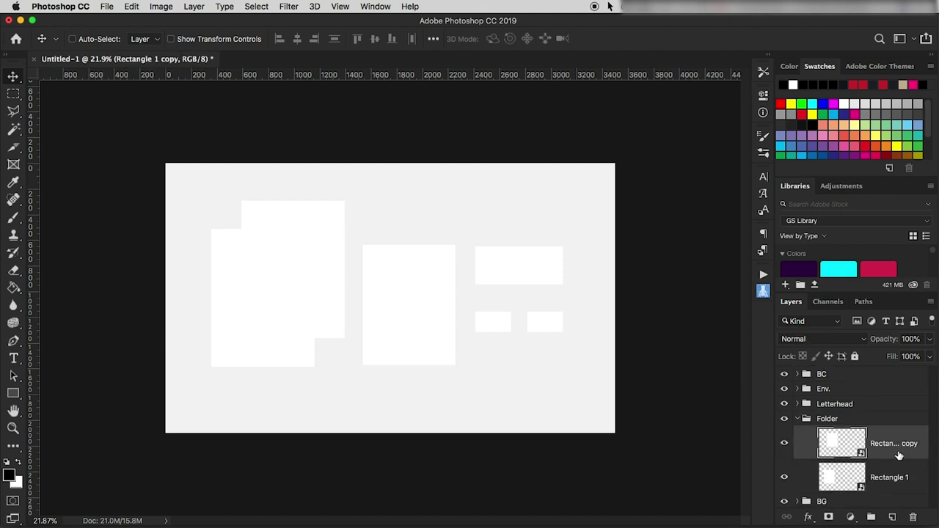
key("space")
Step: Add a drop shadow to Rectangle 1 copy in the Layer Style dialog
double_click(903, 443)
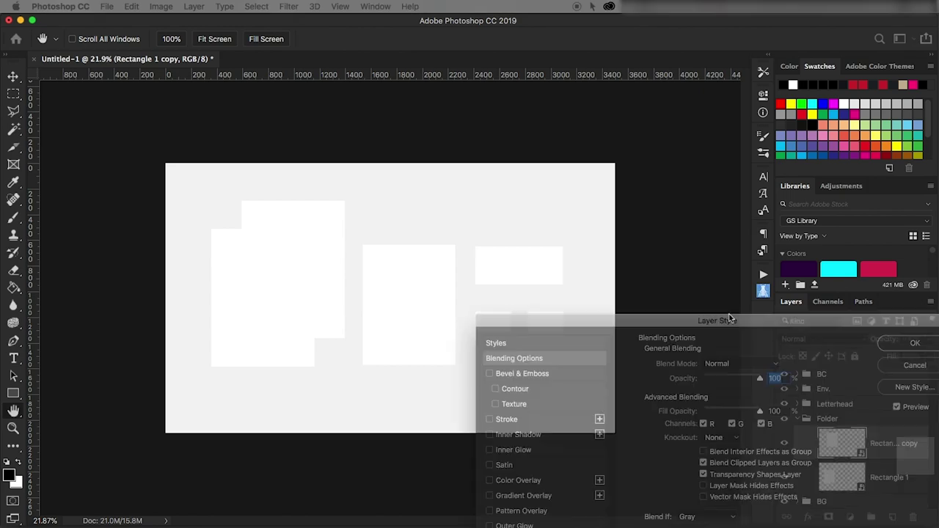
left_click(453, 294)
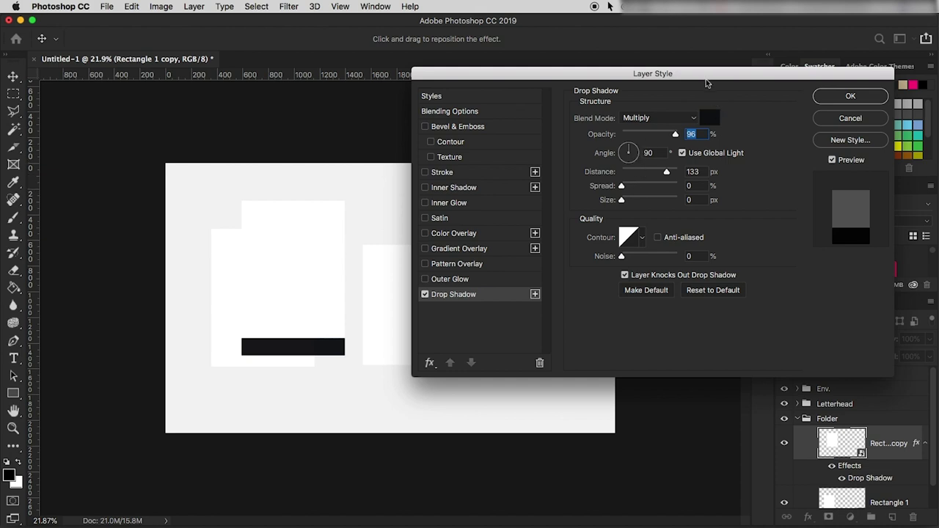
left_click_drag(639, 74, 614, 160)
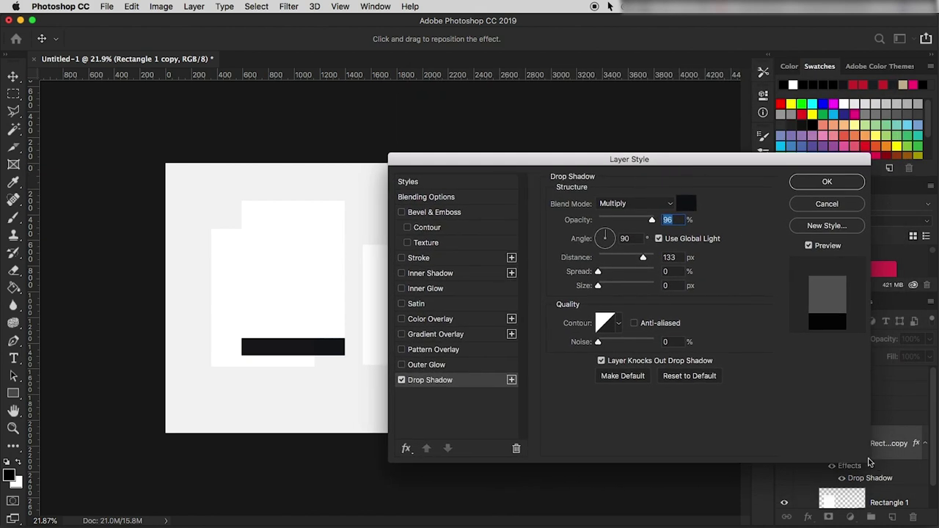
left_click_drag(649, 166, 752, 26)
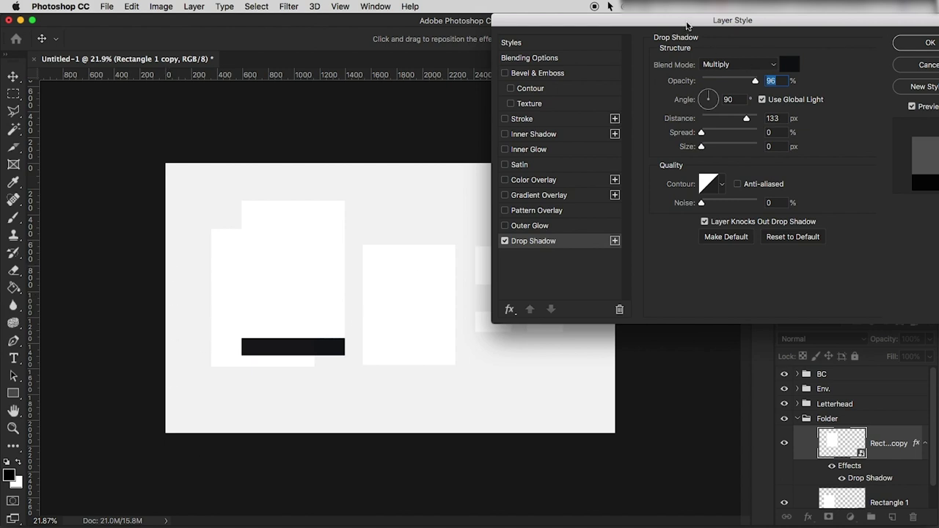
left_click_drag(687, 24, 721, 271)
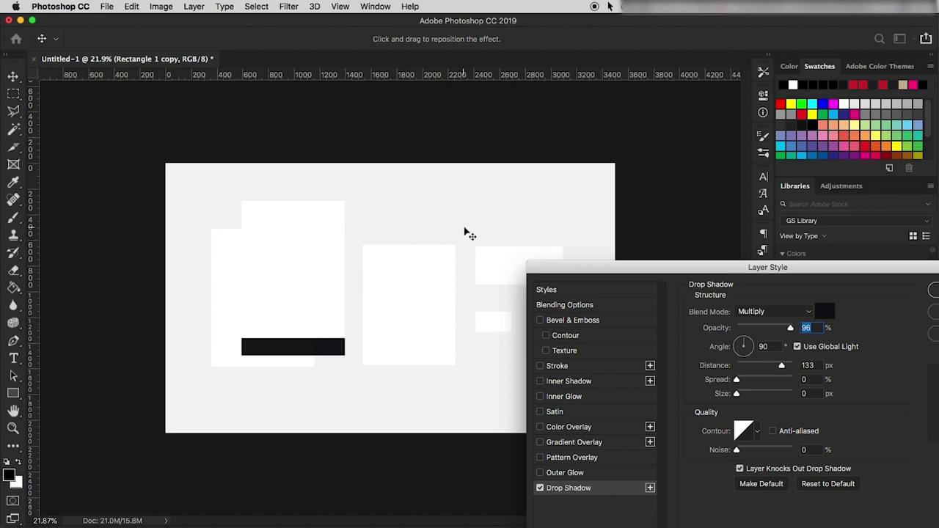
Step: Set the shadow to a 40° angle, 164 px distance and 29% opacity
left_click(760, 347)
type("36")
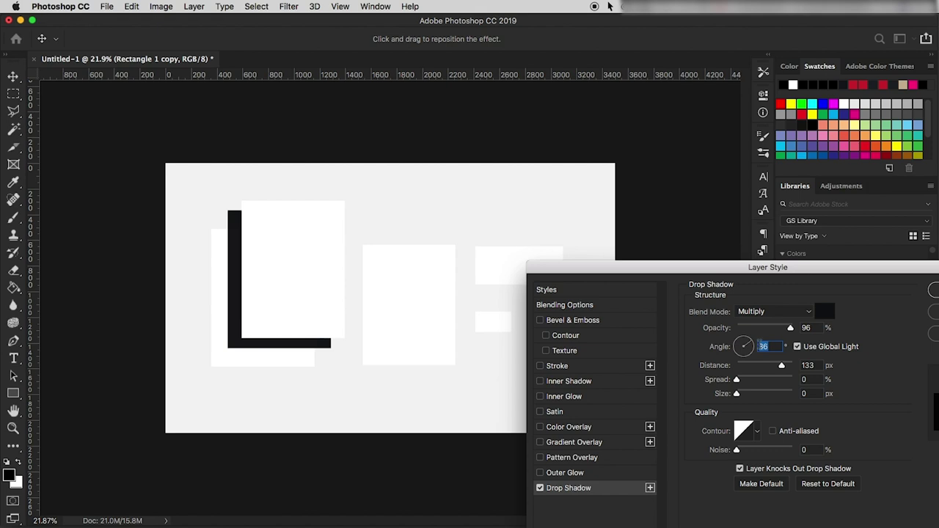
left_click(751, 344)
left_click_drag(752, 346, 747, 345)
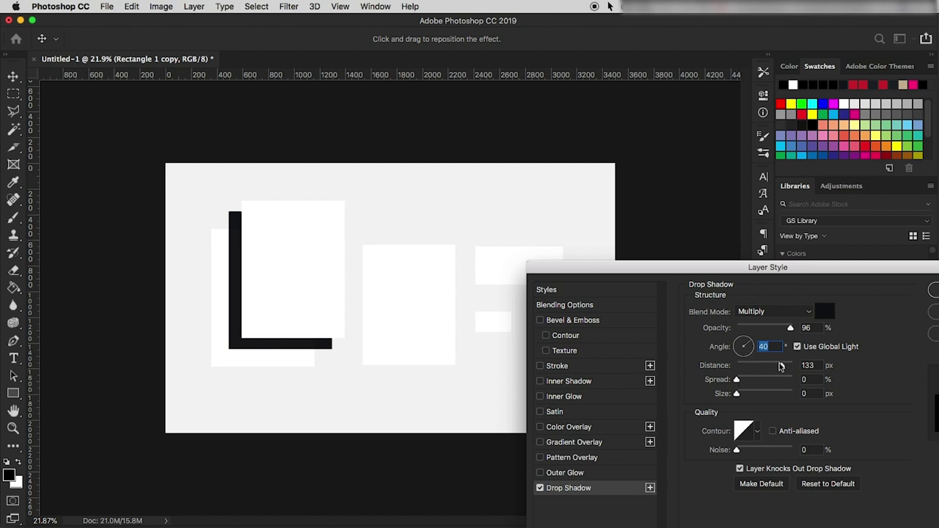
left_click_drag(780, 366, 747, 398)
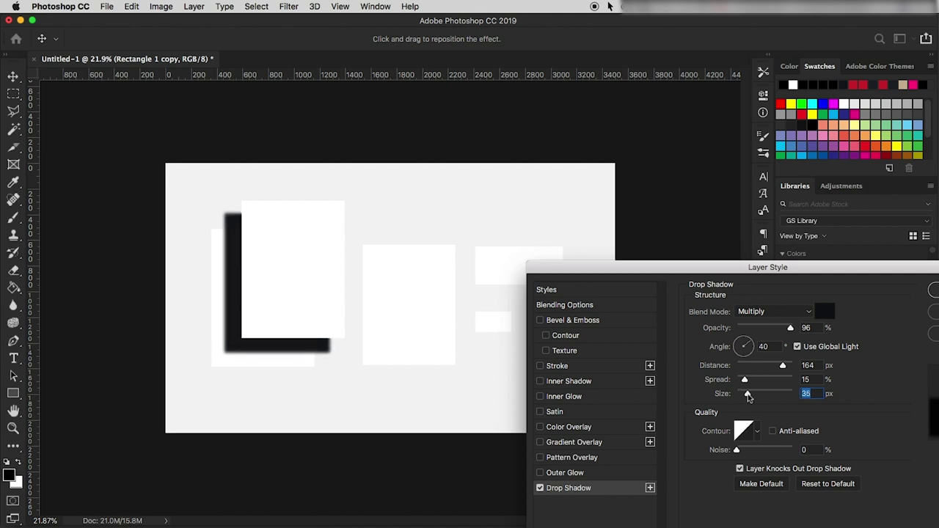
left_click_drag(790, 328, 753, 330)
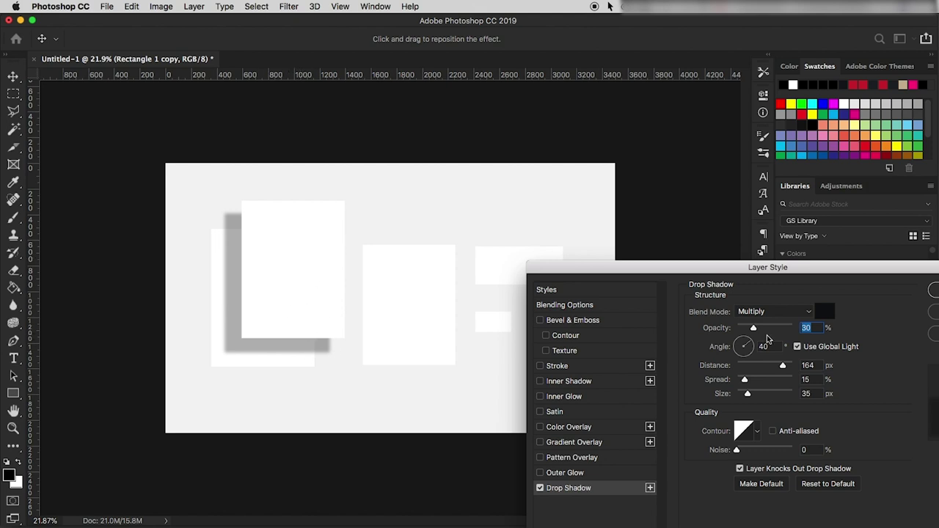
left_click_drag(753, 329, 752, 329)
left_click_drag(894, 274, 755, 205)
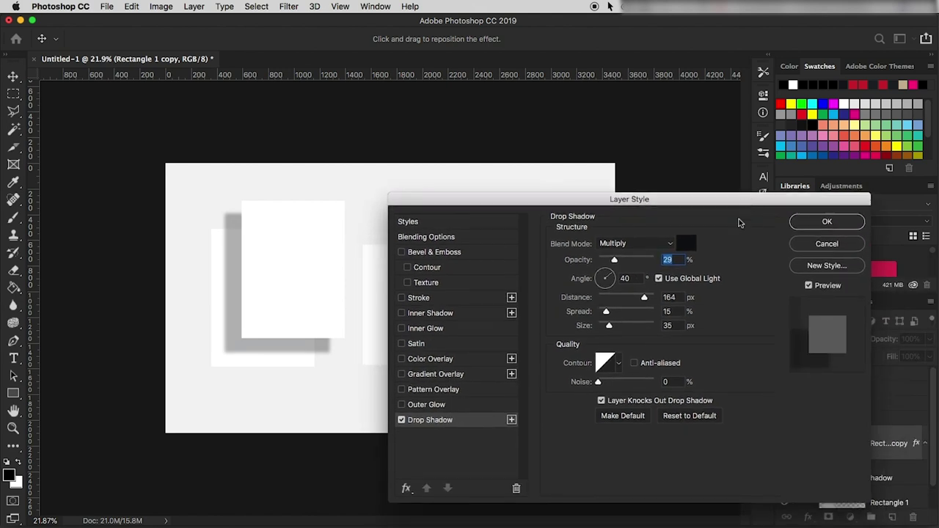
Step: Apply the front rectangle's drop shadow and select Rectangle 1
left_click(826, 222)
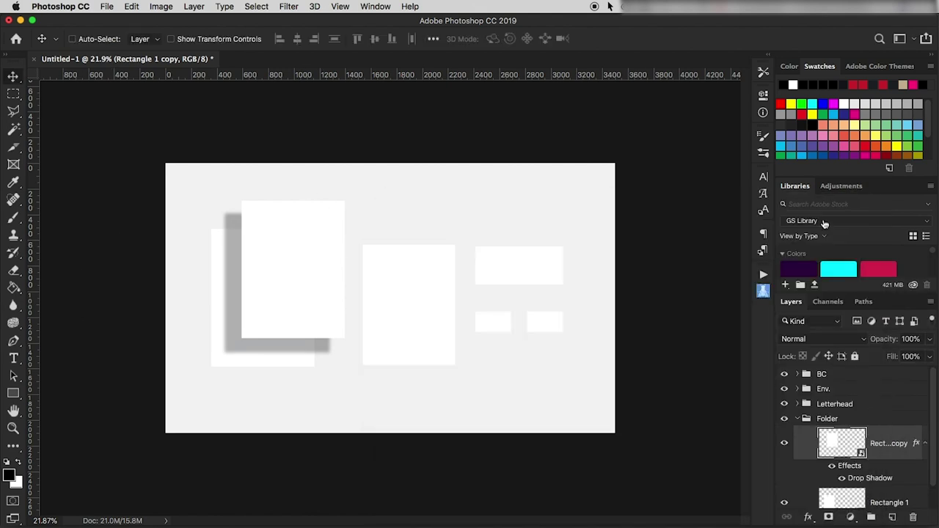
left_click(925, 443)
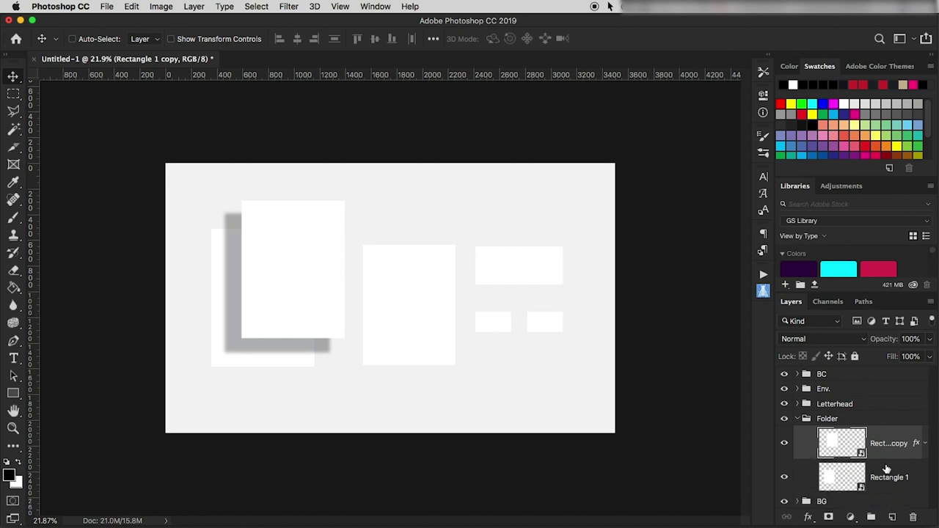
left_click(911, 476)
double_click(891, 476)
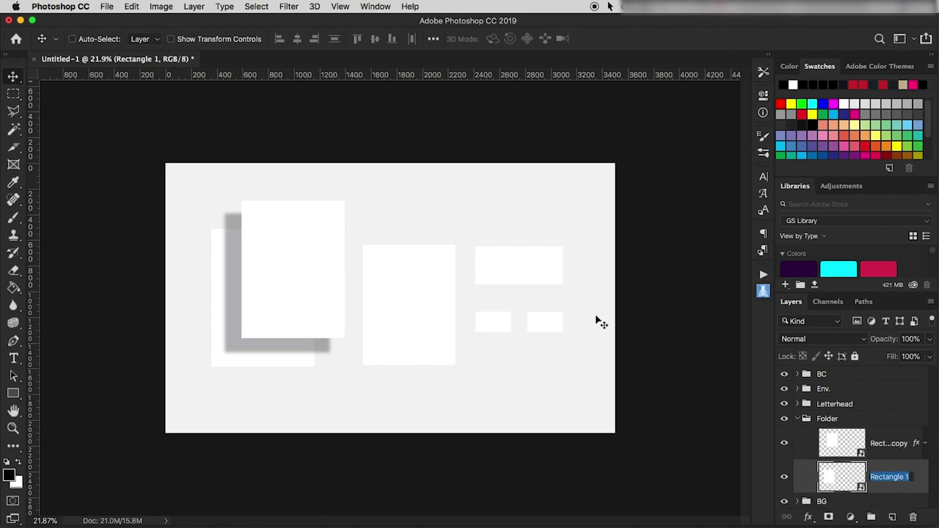
key("Return")
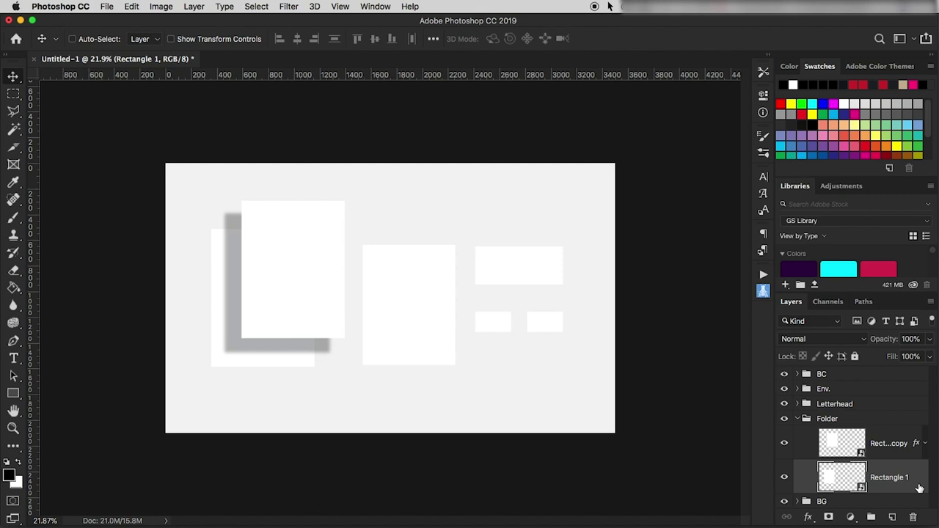
Step: Give Rectangle 1 a drop shadow of 5 px distance, 13% spread and 10 px size
double_click(920, 487)
left_click(439, 423)
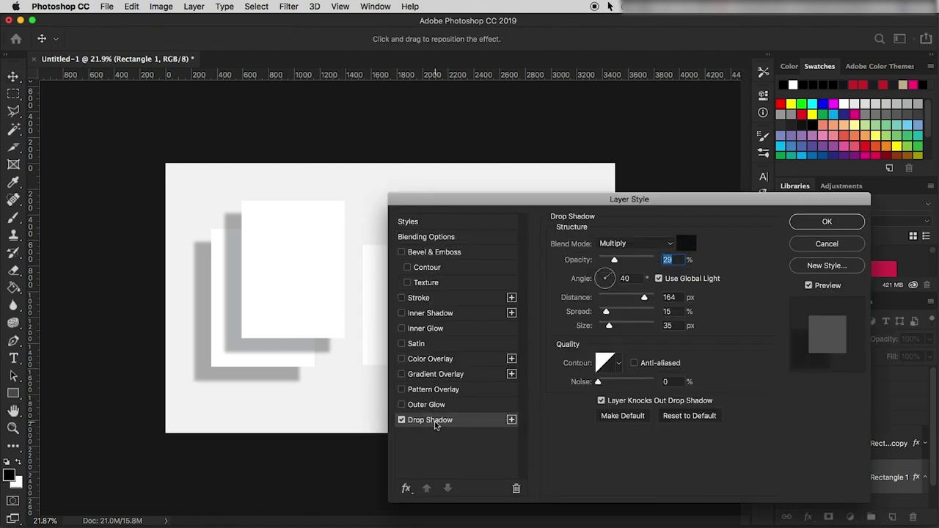
left_click_drag(644, 298, 605, 328)
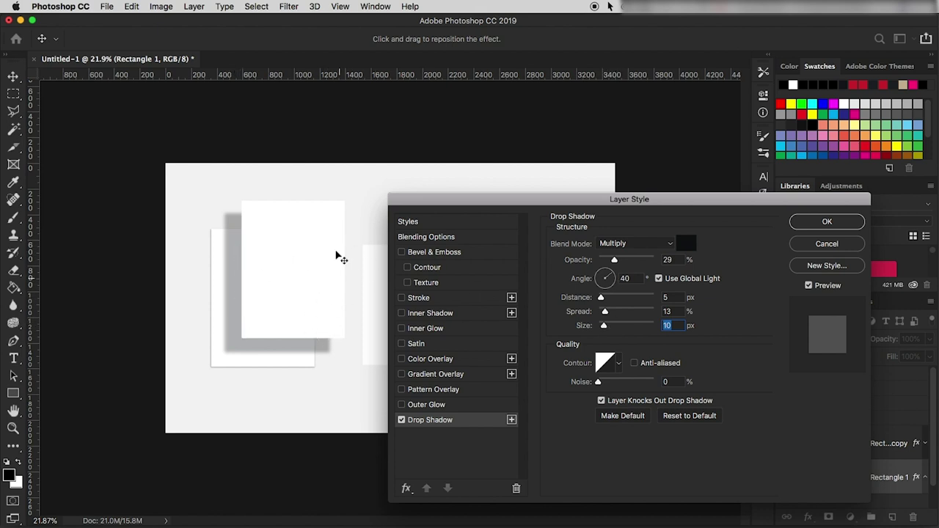
left_click(821, 225)
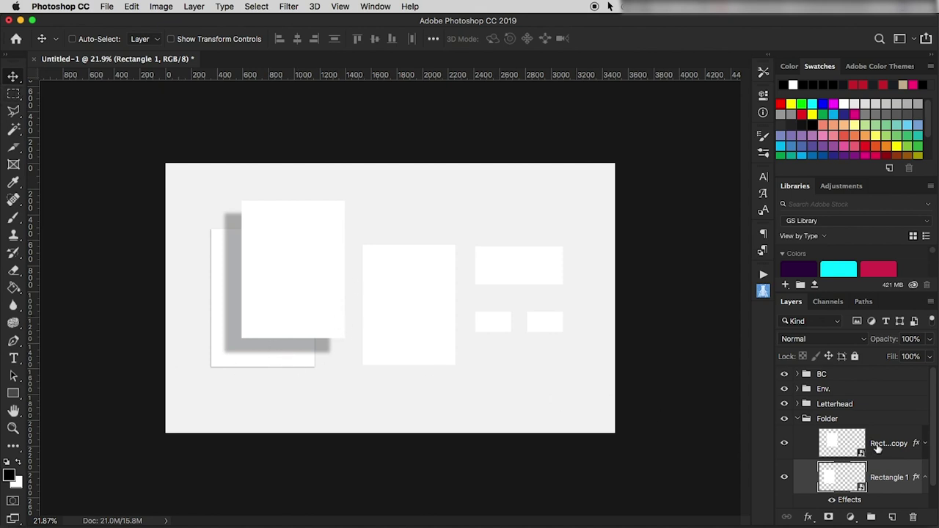
Step: Nudge Rectangle 1 copy up and right over the back sheet, then expand Letterhead
left_click(841, 443)
left_click_drag(302, 287, 314, 282)
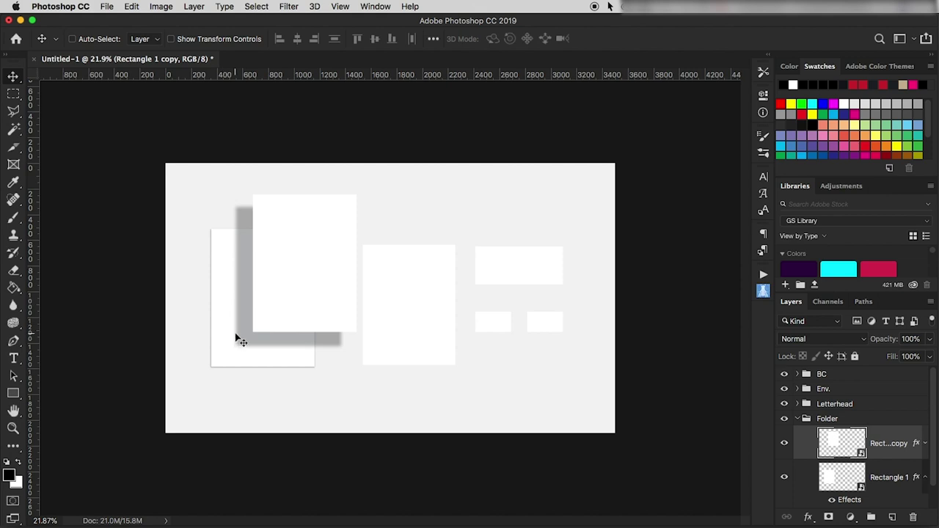
left_click_drag(300, 286, 301, 276)
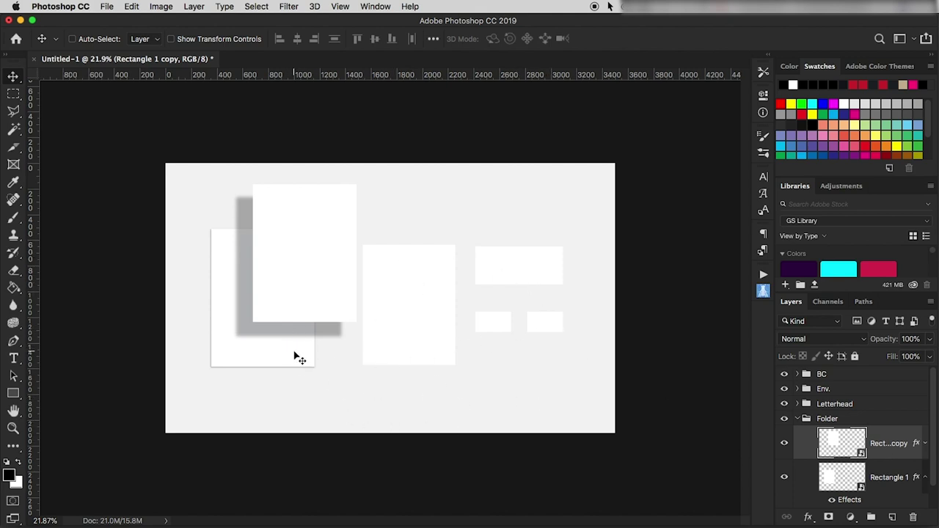
left_click(798, 405)
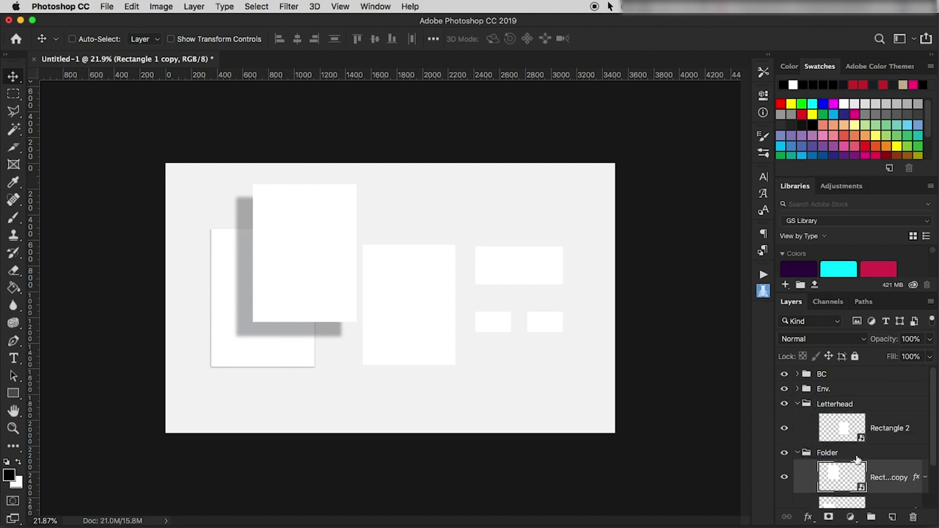
Step: Copy Rectangle 1's drop shadow onto Rectangle 2 and collapse the Letterhead and Folder groups
scroll(858, 461, "down", 2)
left_click(784, 460)
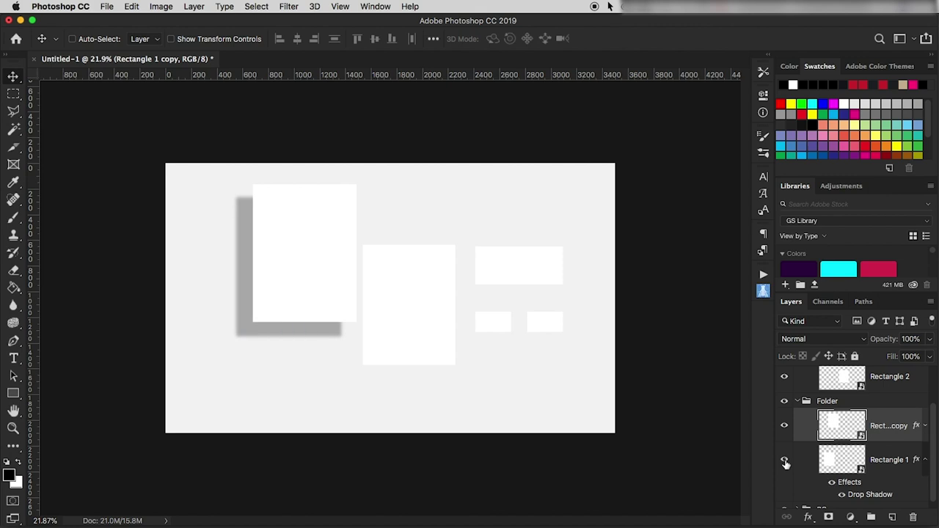
left_click(785, 460)
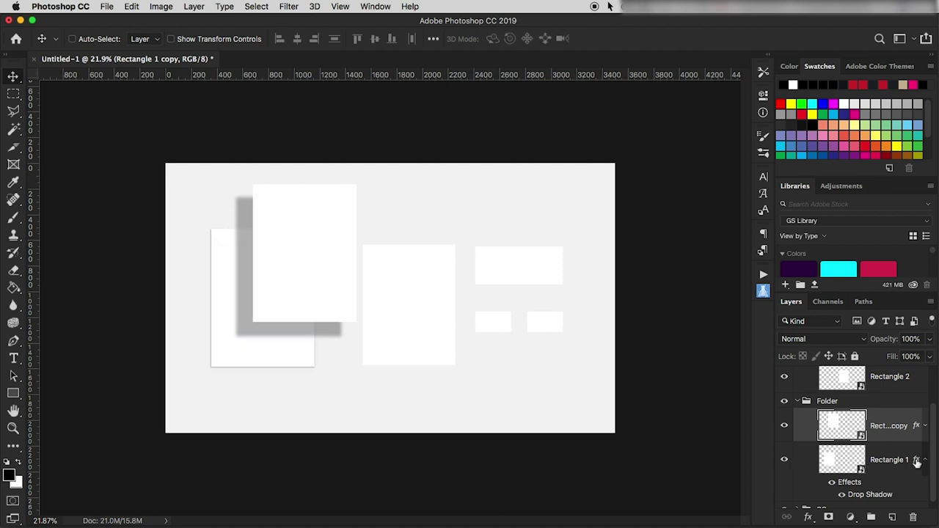
left_click_drag(917, 462, 914, 377)
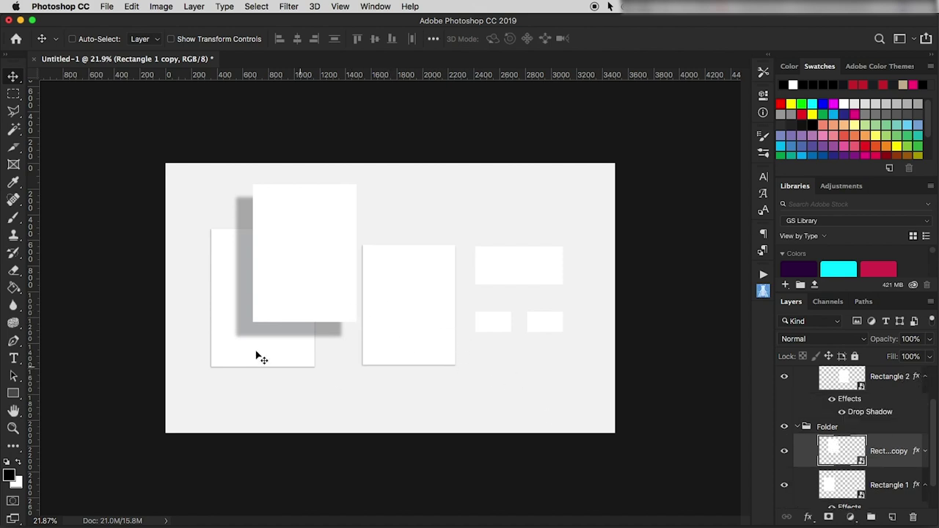
scroll(862, 396, "up", 3)
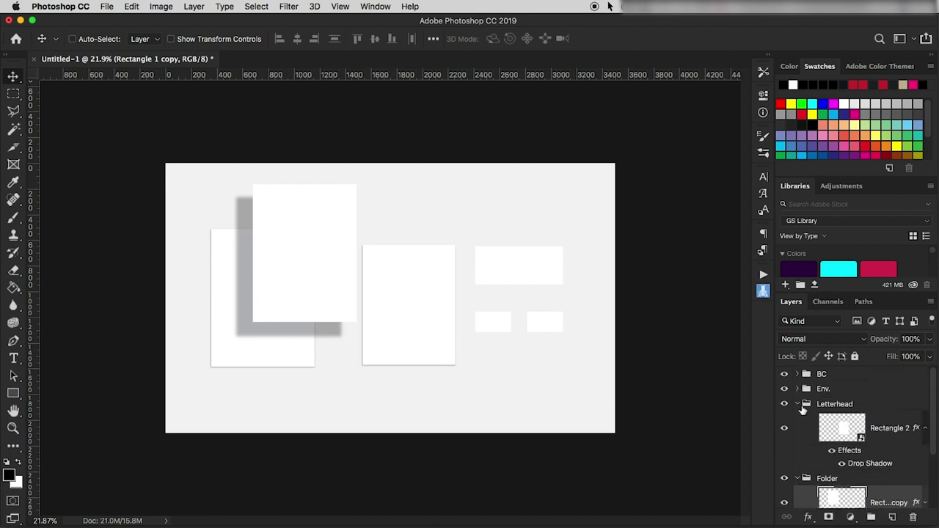
left_click(797, 404)
left_click(799, 419)
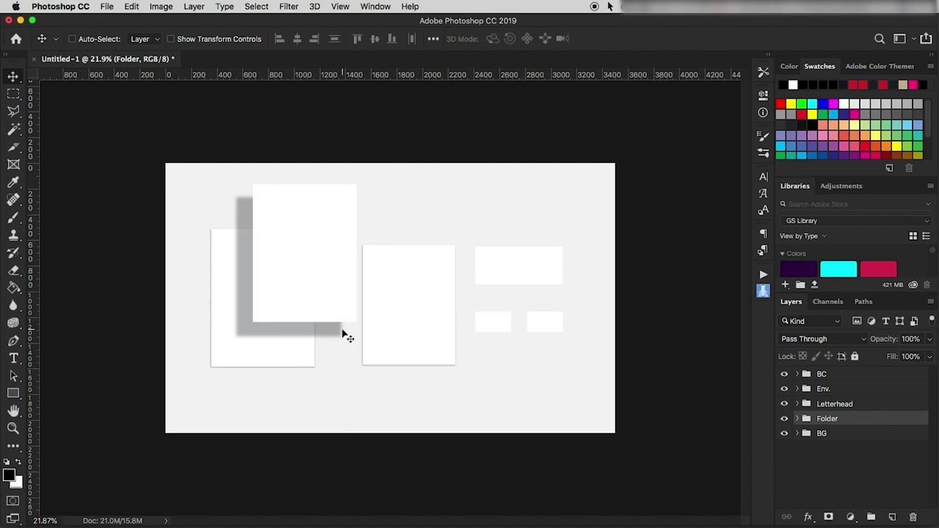
Step: Move Rectangle 3 up beside the letterhead and scale it to about 120.55%
left_click(845, 391)
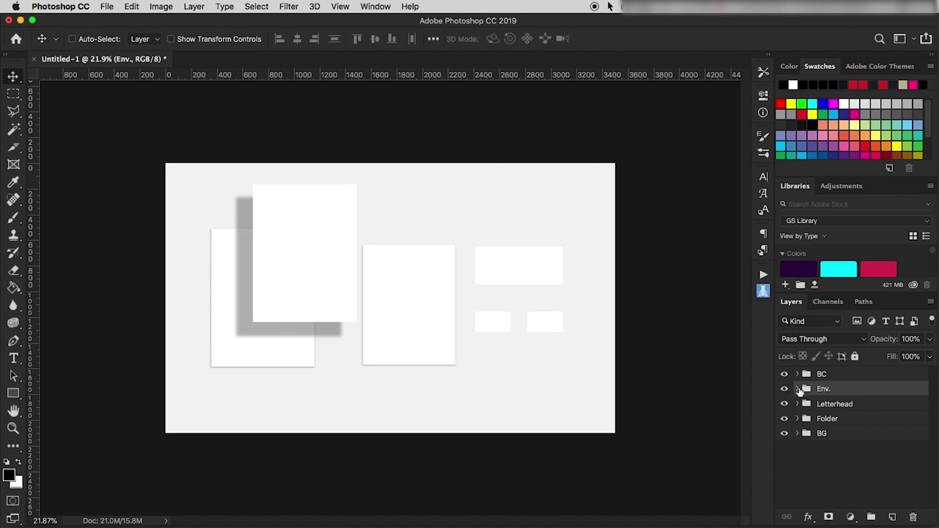
left_click(797, 388)
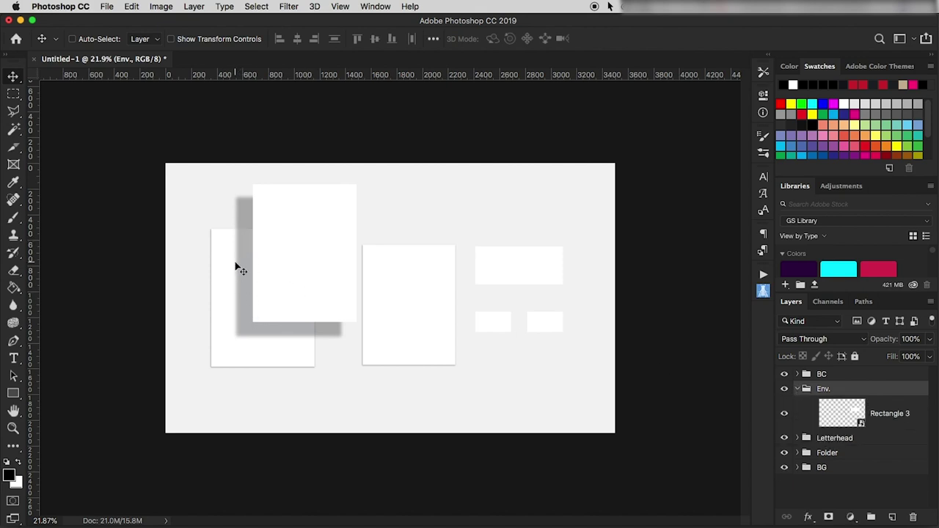
left_click(856, 415)
left_click_drag(535, 264, 528, 225)
key("ctrl+t")
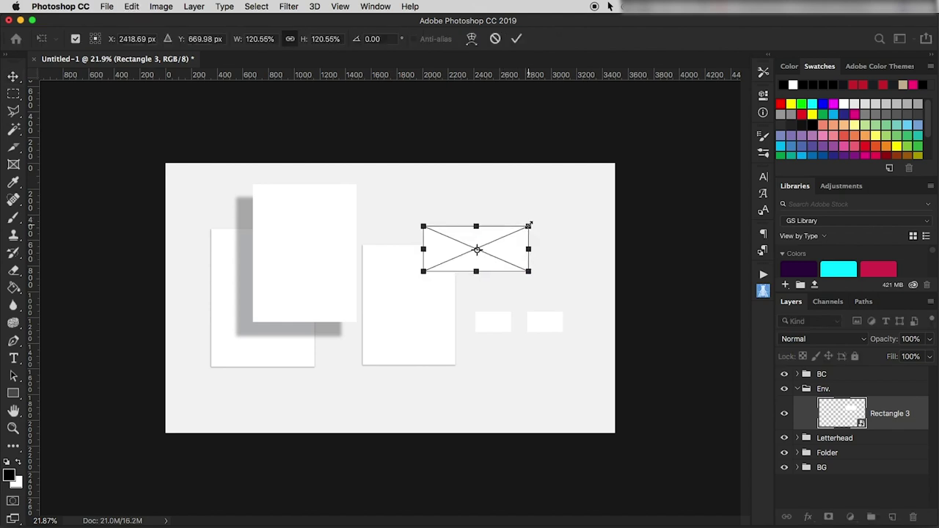
key("Return")
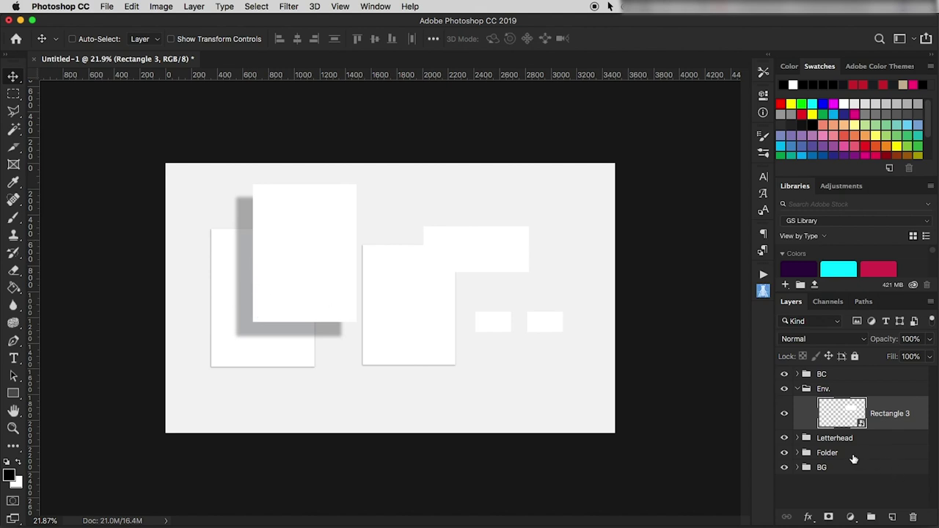
left_click(799, 453)
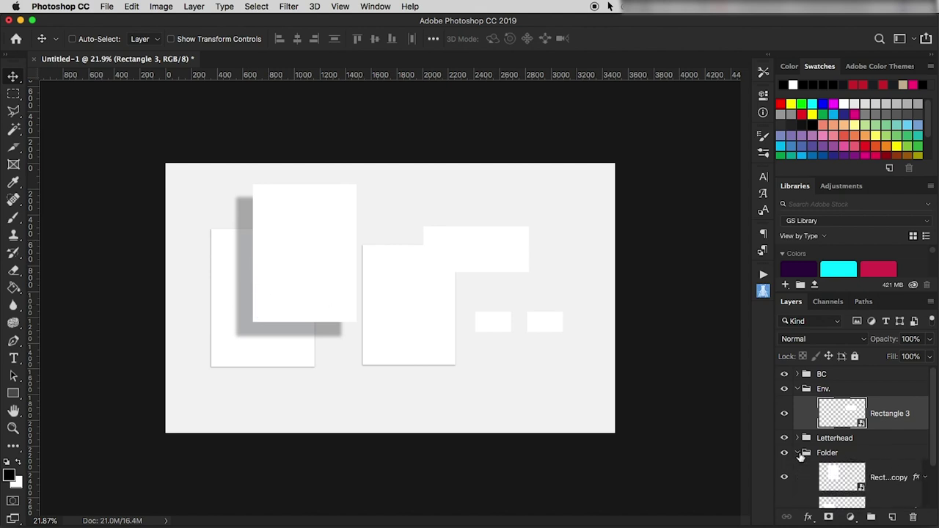
Step: Paste Rectangle 1 copy's layer style onto Rectangle 3 and collapse the Env. and Folder groups
right_click(908, 490)
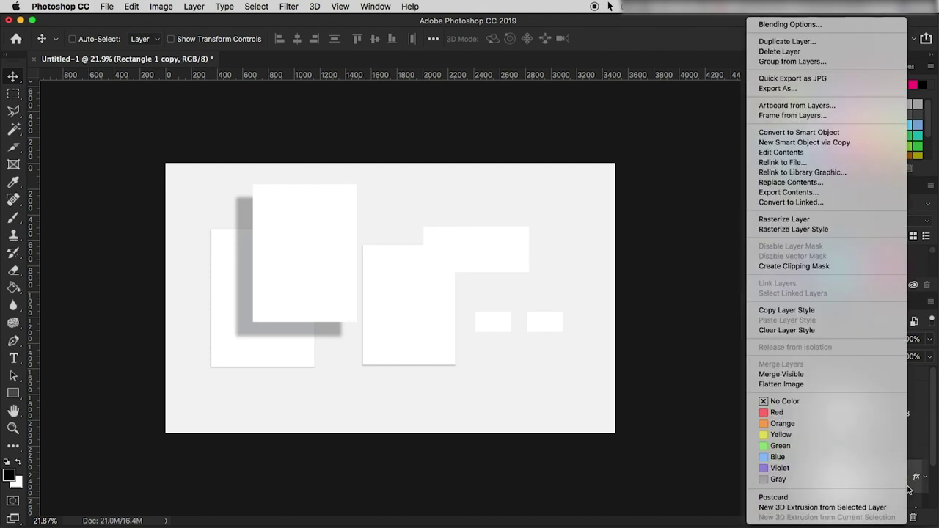
left_click(800, 313)
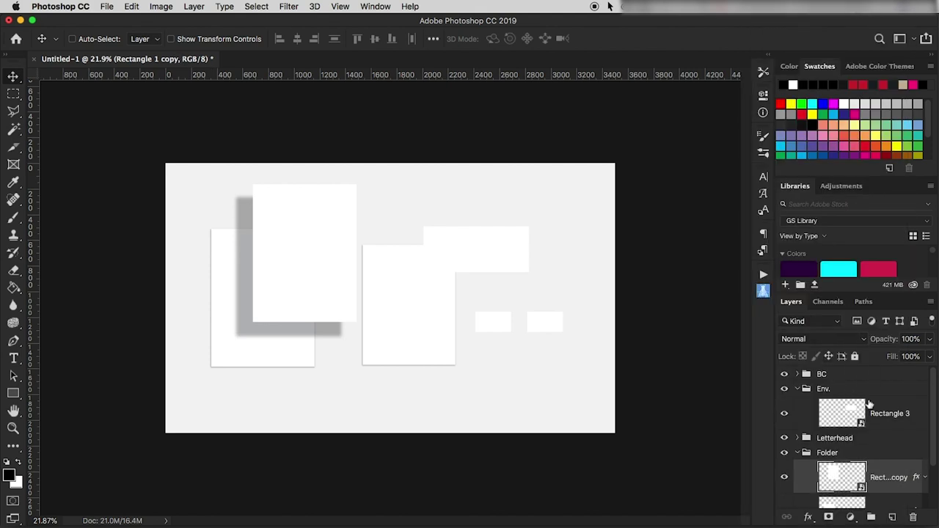
right_click(896, 408)
left_click(787, 325)
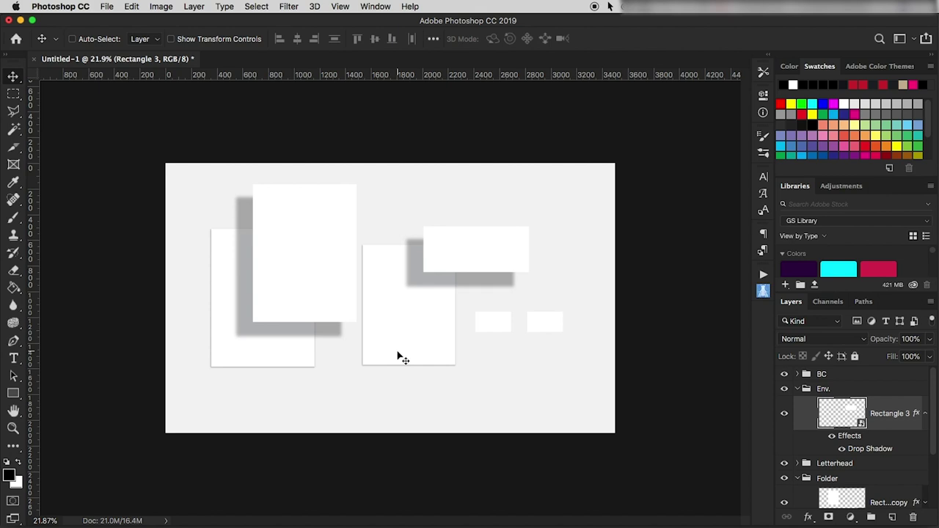
left_click(925, 414)
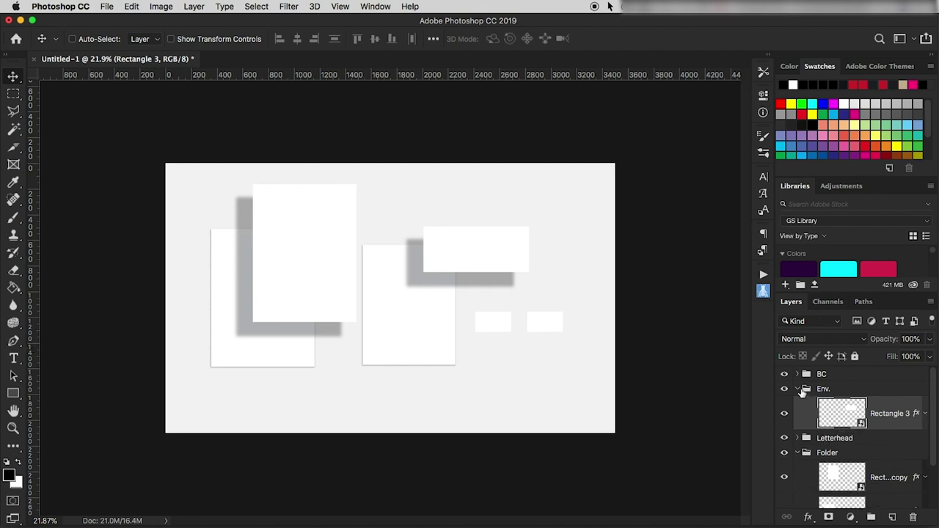
left_click(798, 388)
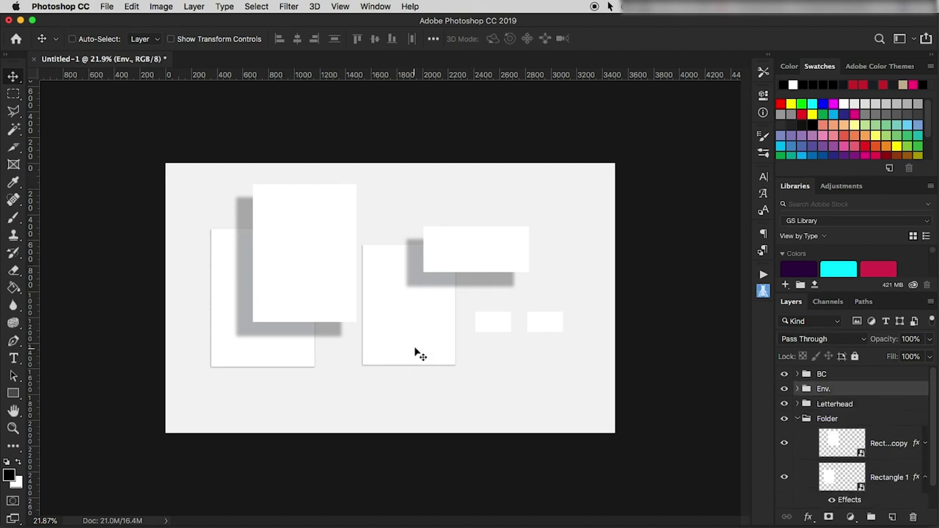
left_click(798, 419)
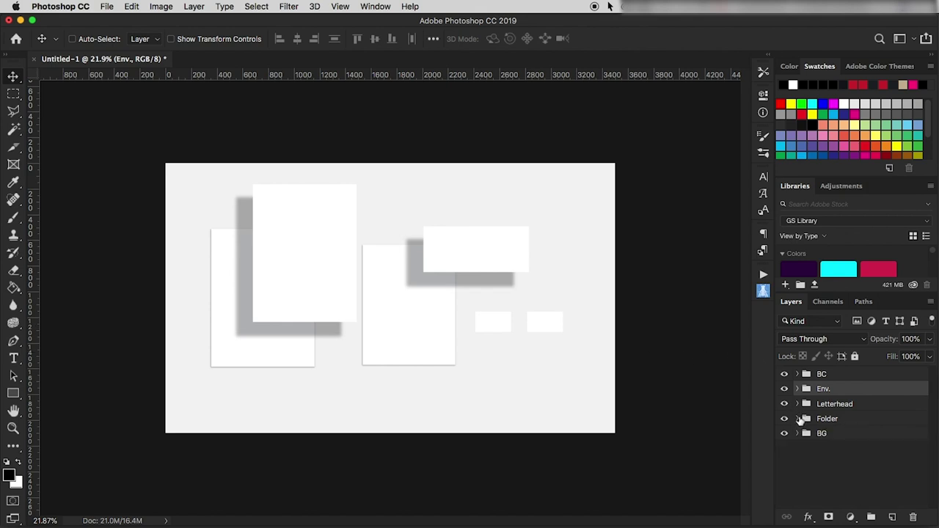
Step: Copy Rectangle 2's layer style from the Letterhead group
left_click(798, 374)
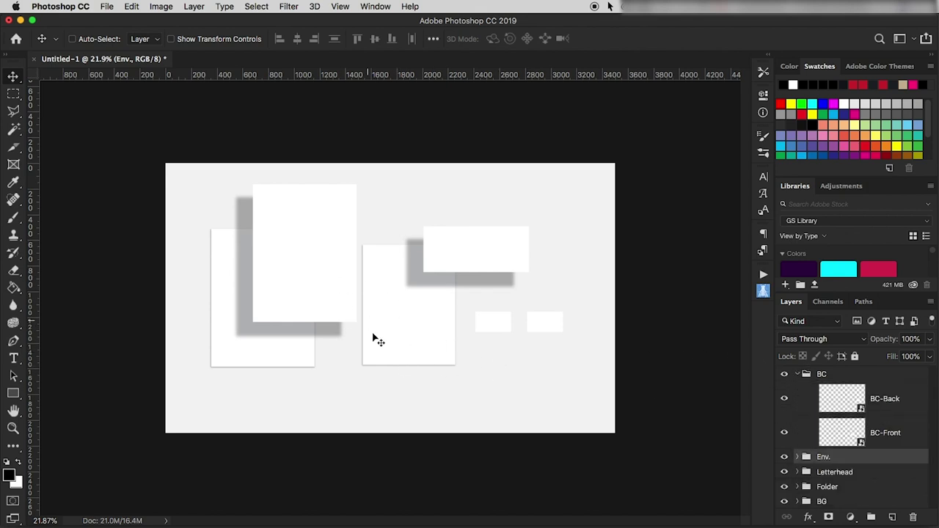
left_click(798, 472)
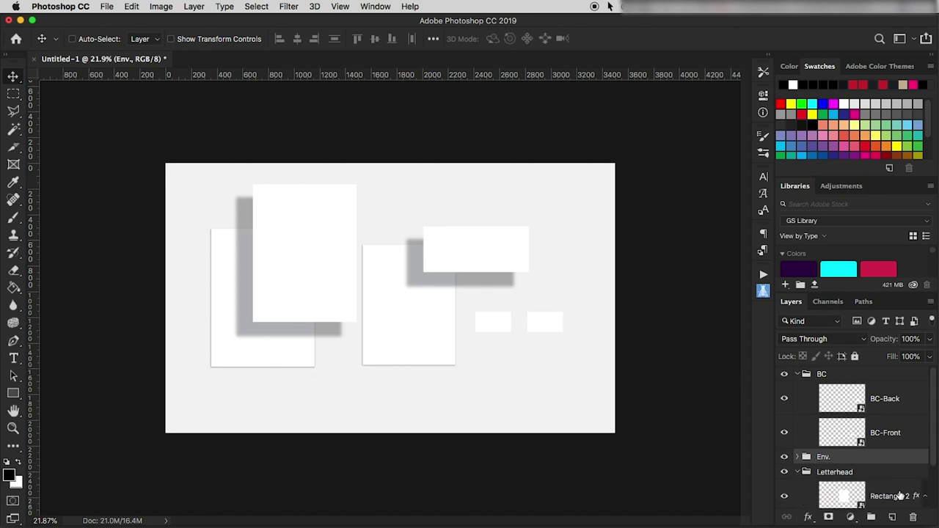
right_click(895, 490)
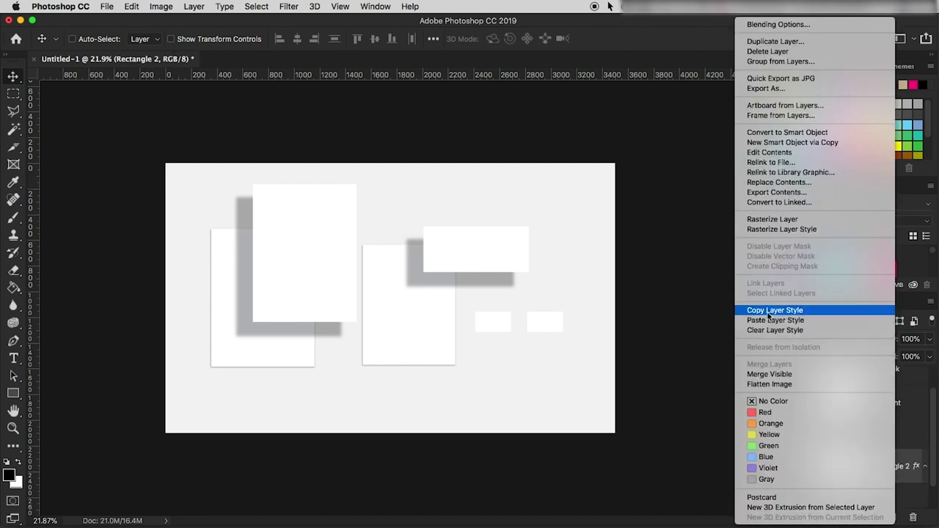
left_click(822, 311)
Step: Paste the copied drop shadow onto BC-Back and BC-Front
scroll(899, 393, "up", 1)
left_click(903, 403)
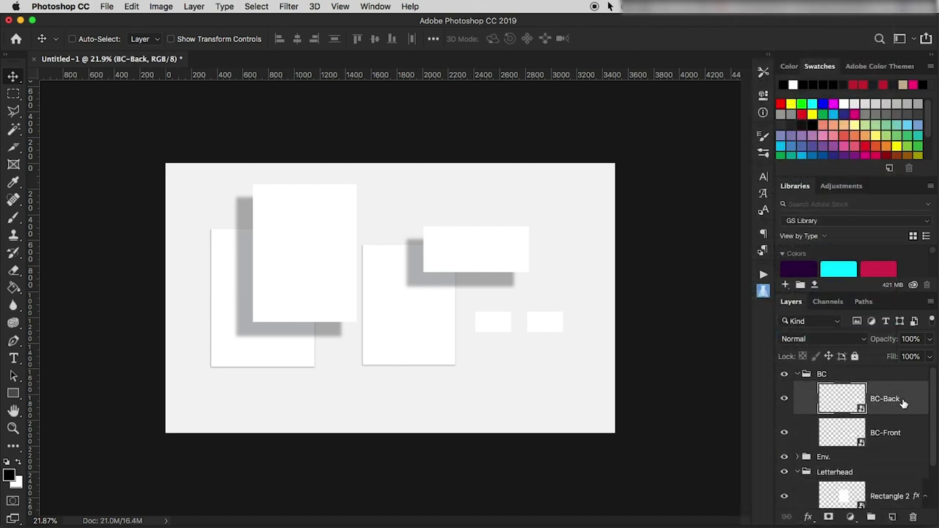
right_click(906, 401)
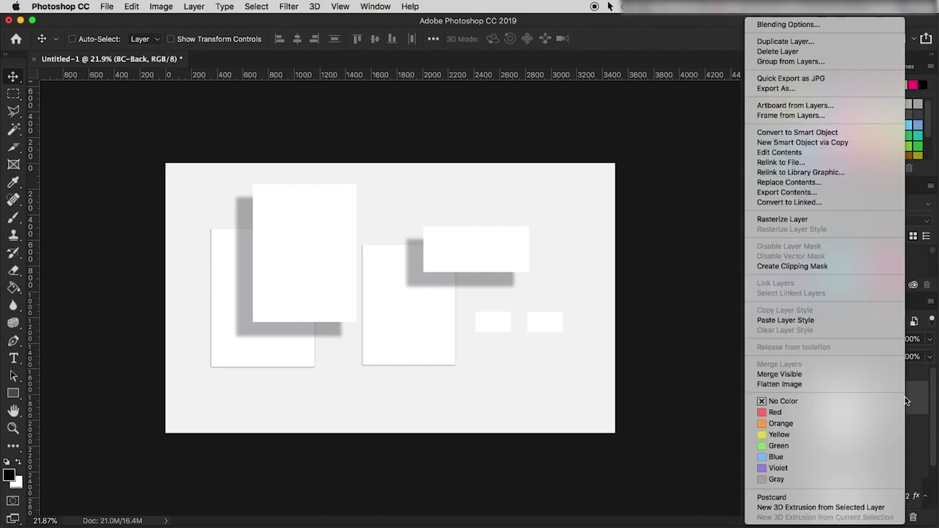
left_click(796, 320)
right_click(909, 459)
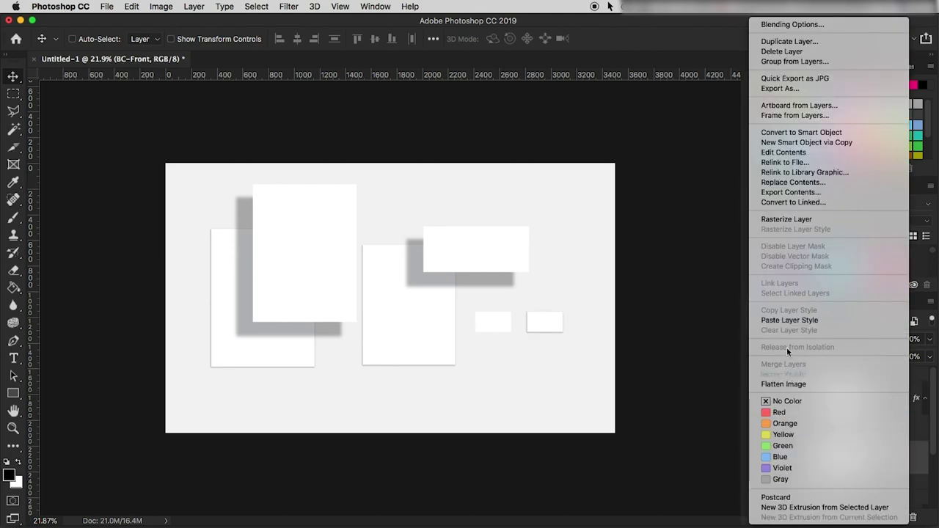
left_click(771, 321)
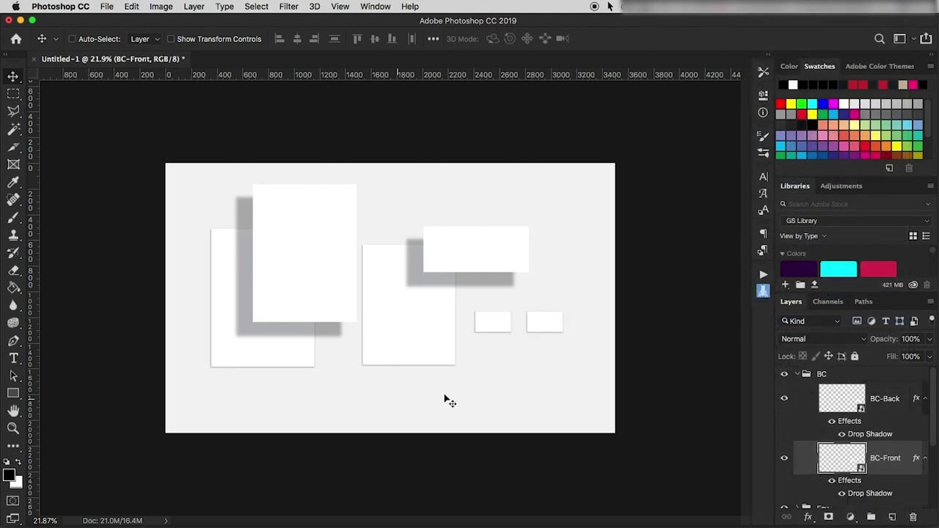
Step: Collapse the card effects lists and the Letterhead and BC groups
left_click(903, 421)
left_click(925, 401)
left_click(926, 433)
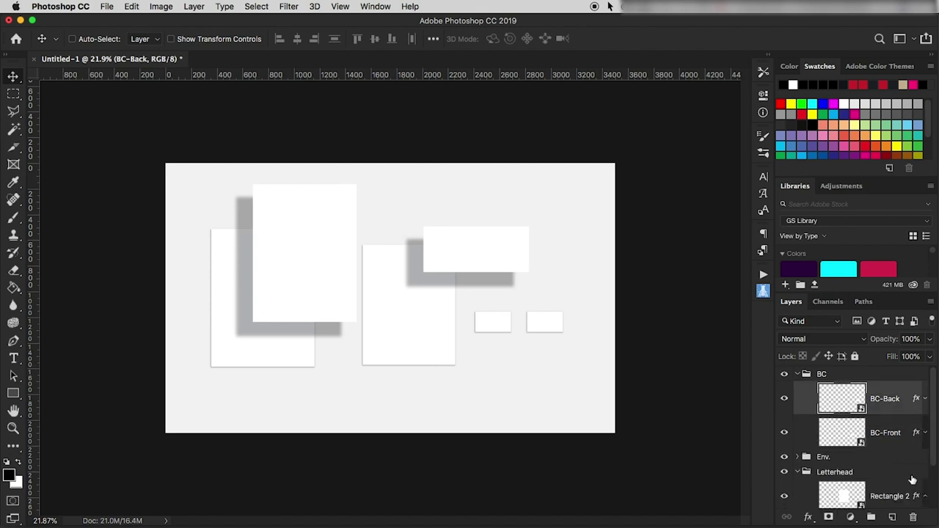
left_click(799, 472)
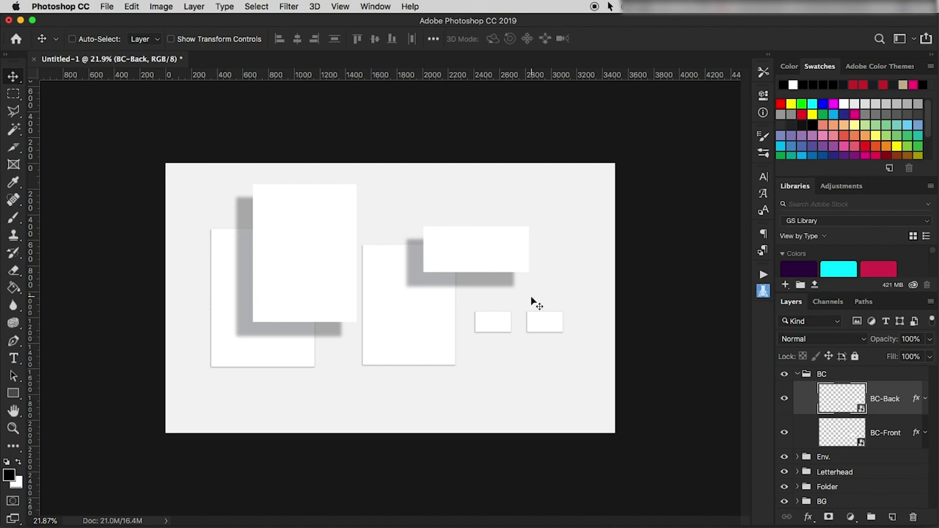
left_click(798, 374)
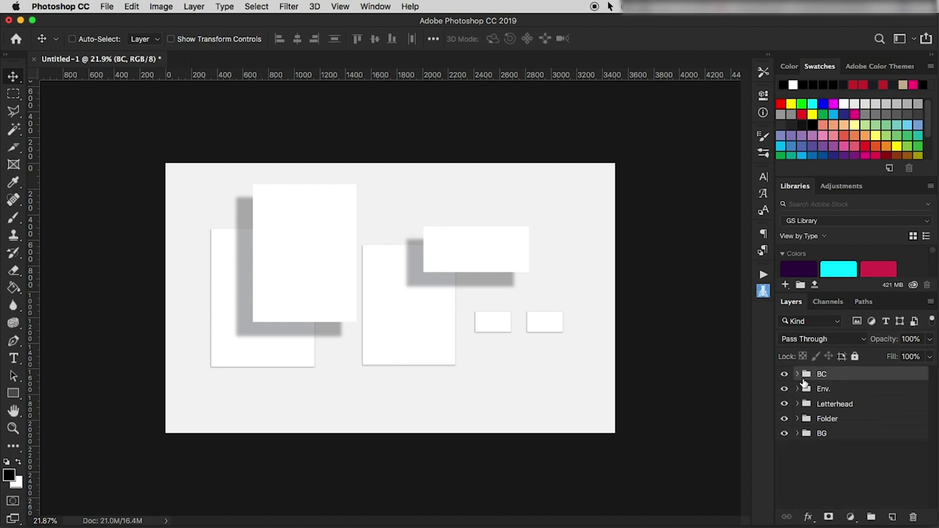
Step: Move the Env. and Letterhead groups together up and to the right
left_click(838, 405)
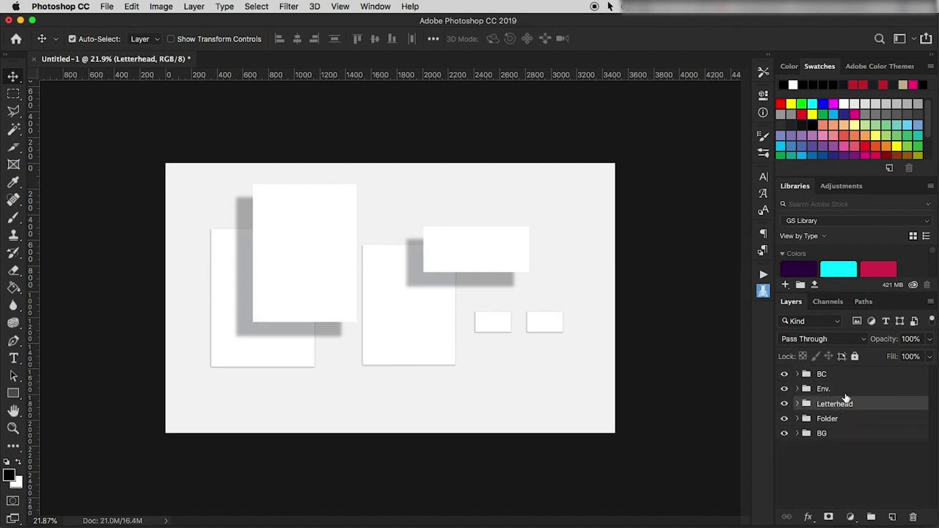
left_click(844, 390, "shift")
left_click_drag(460, 258, 526, 239)
left_click(846, 389)
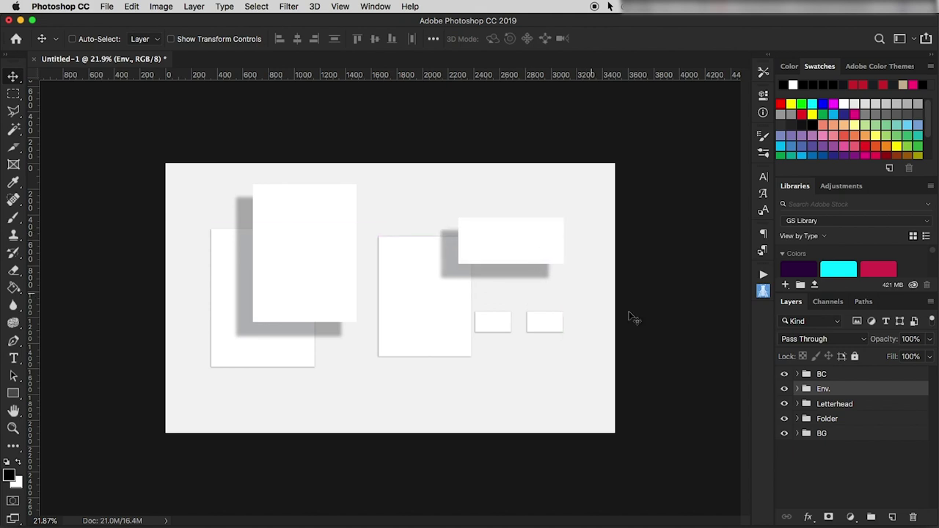
Step: Move the BC group up and nudge BC-Back left toward BC-Front
left_click(846, 378)
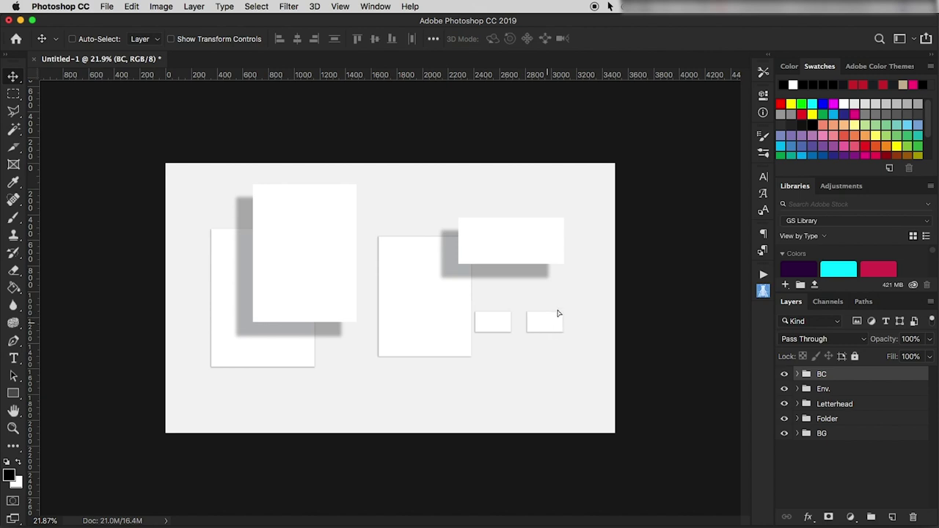
left_click_drag(556, 314, 549, 302)
left_click(797, 374)
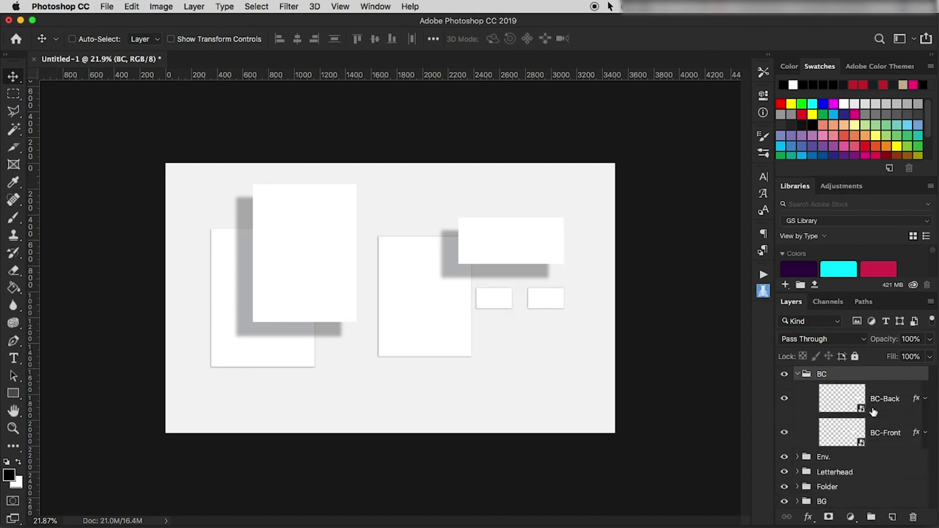
left_click(784, 399)
left_click(784, 399)
left_click(813, 402)
left_click_drag(559, 306, 551, 301)
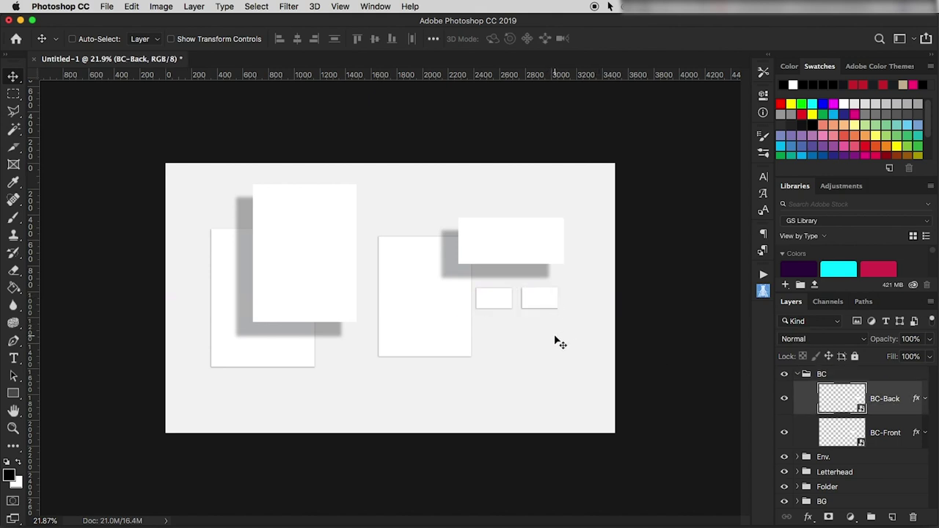
left_click(797, 374)
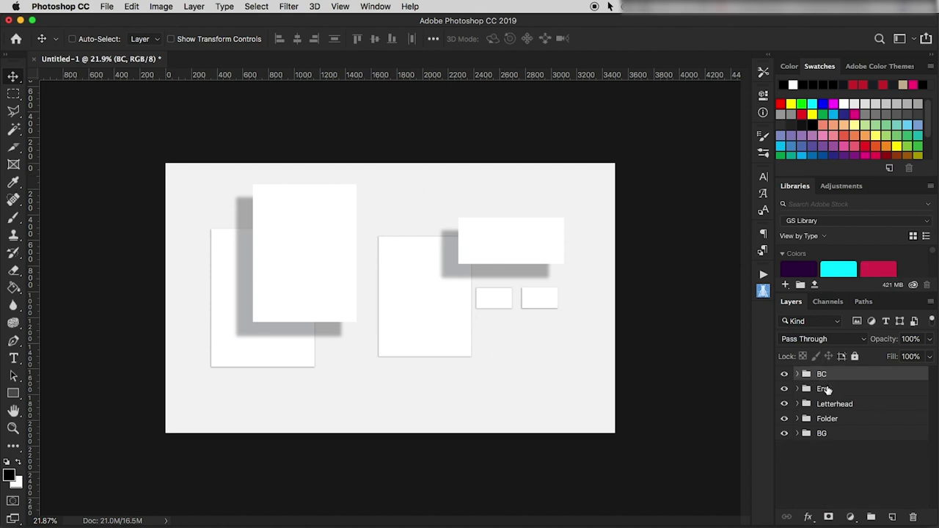
Step: Shift the BC, Env., Letterhead and Folder groups down-right, then expand the BG group
left_click(856, 421, "shift")
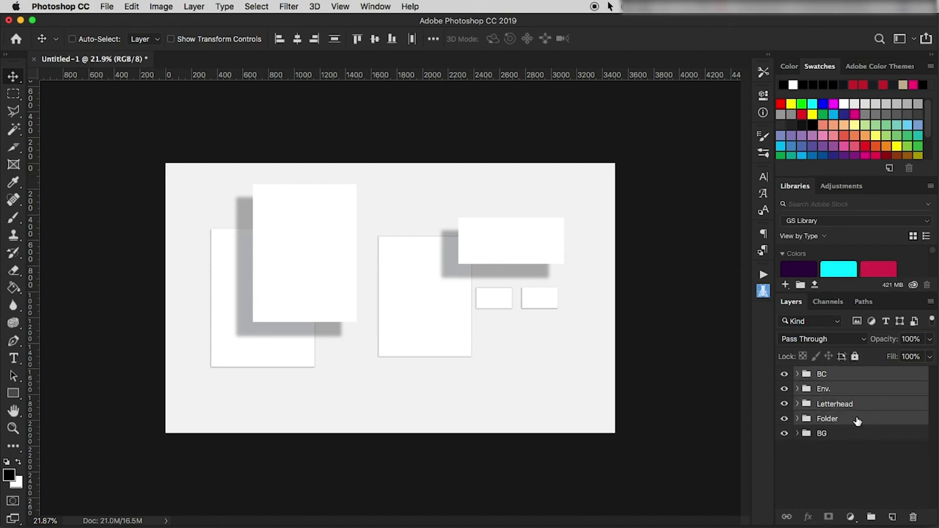
left_click_drag(495, 252, 500, 273)
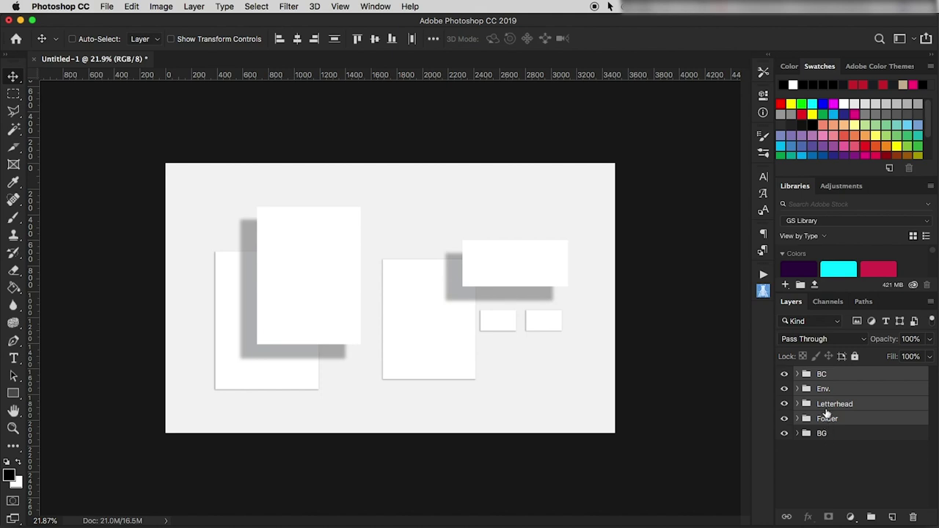
left_click_drag(828, 421, 844, 441)
left_click(844, 439)
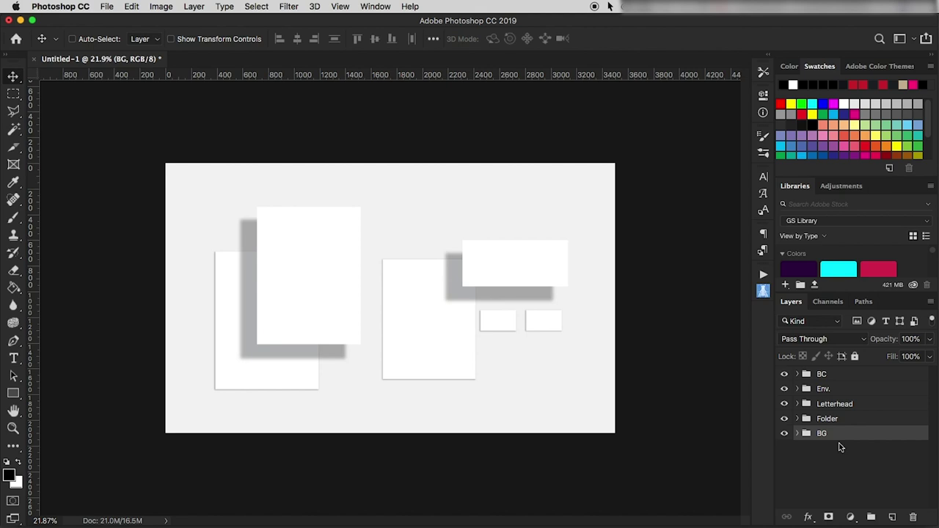
left_click(797, 434)
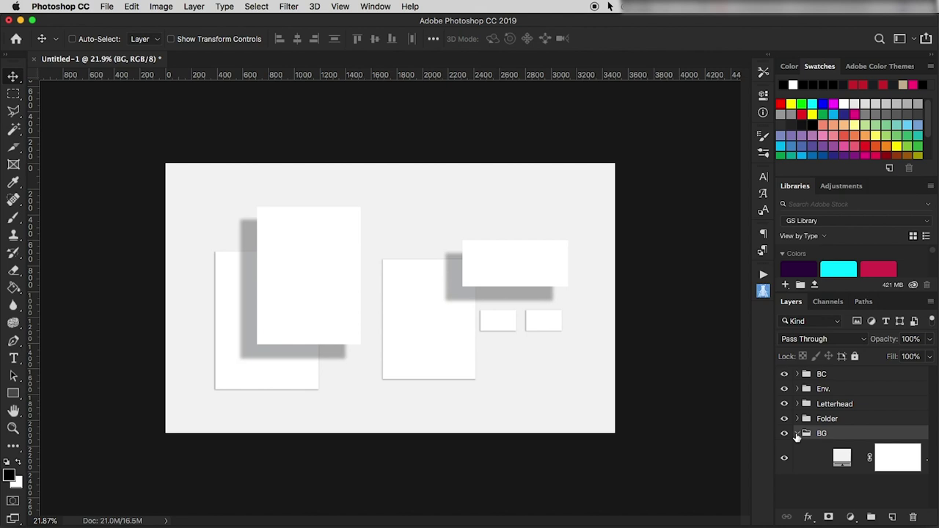
Step: Preview cyan, purple, green and magenta fills, then set the Color Fill to hex 13171c
double_click(843, 456)
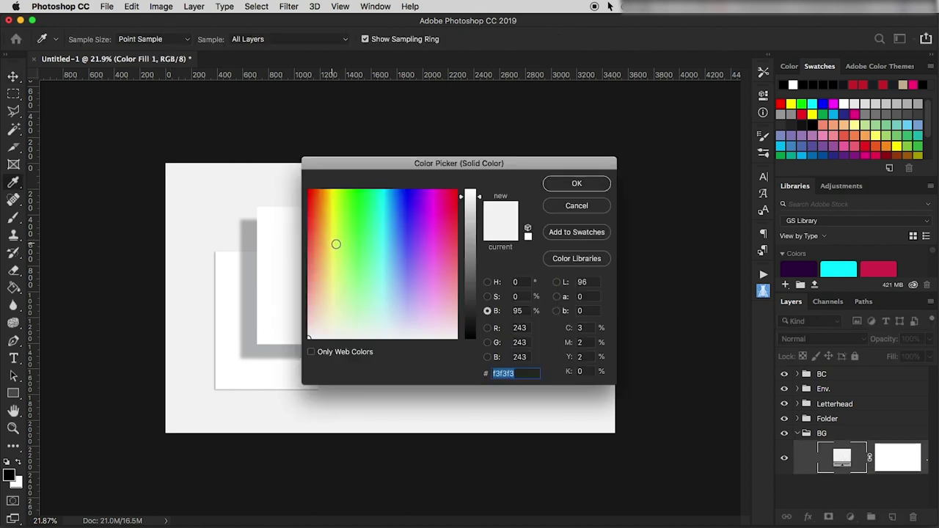
left_click_drag(336, 244, 387, 227)
left_click_drag(492, 162, 723, 68)
left_click(587, 122)
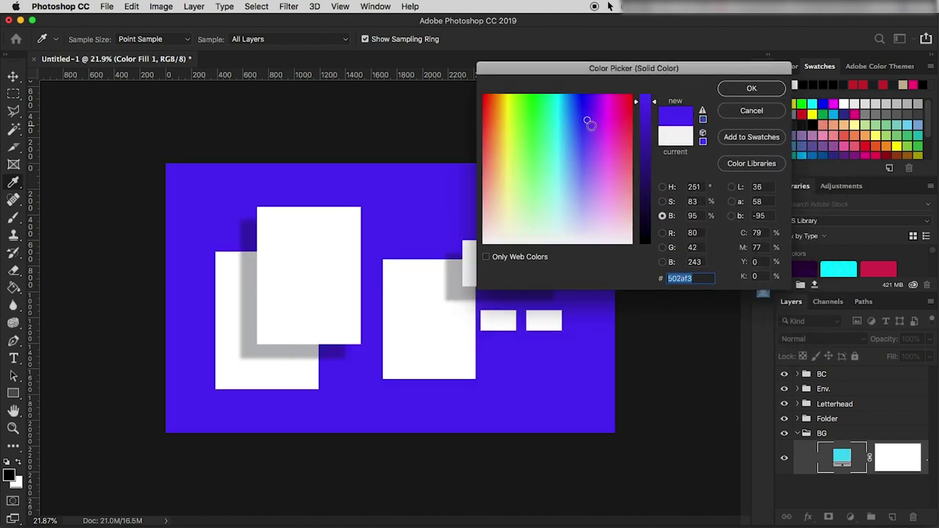
left_click_drag(588, 122, 520, 166)
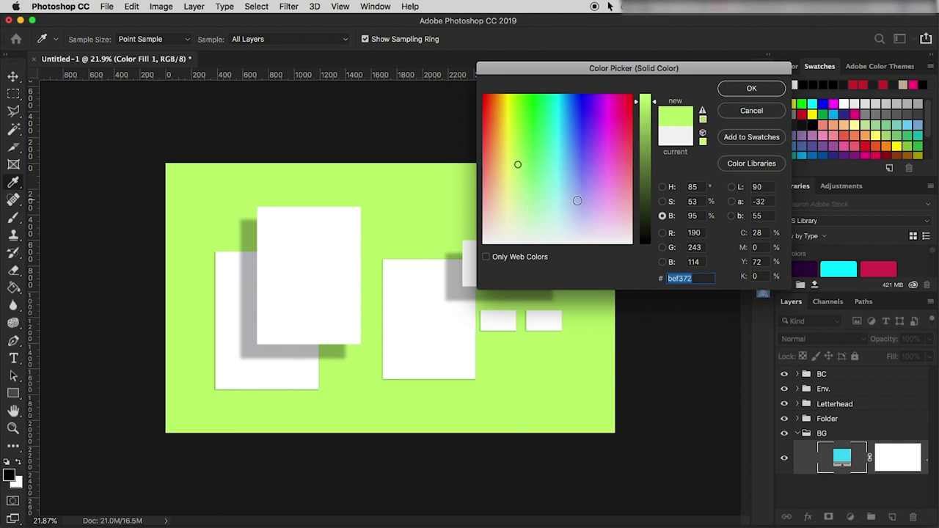
left_click(617, 109)
left_click_drag(614, 119, 543, 145)
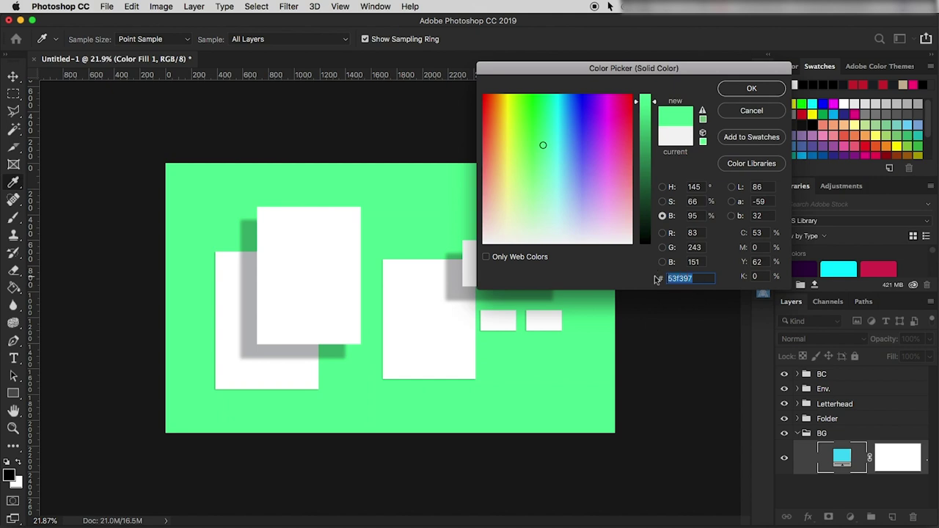
type("13")
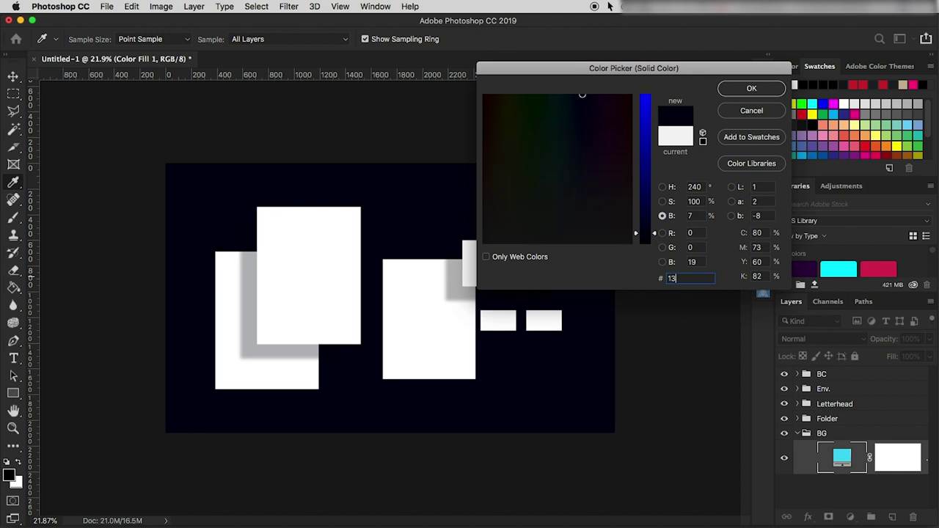
type("171c")
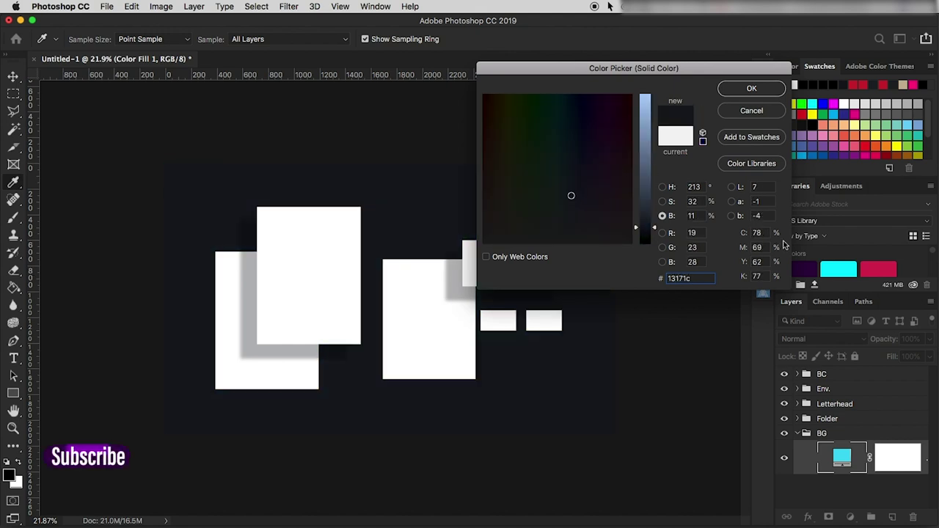
key("Return")
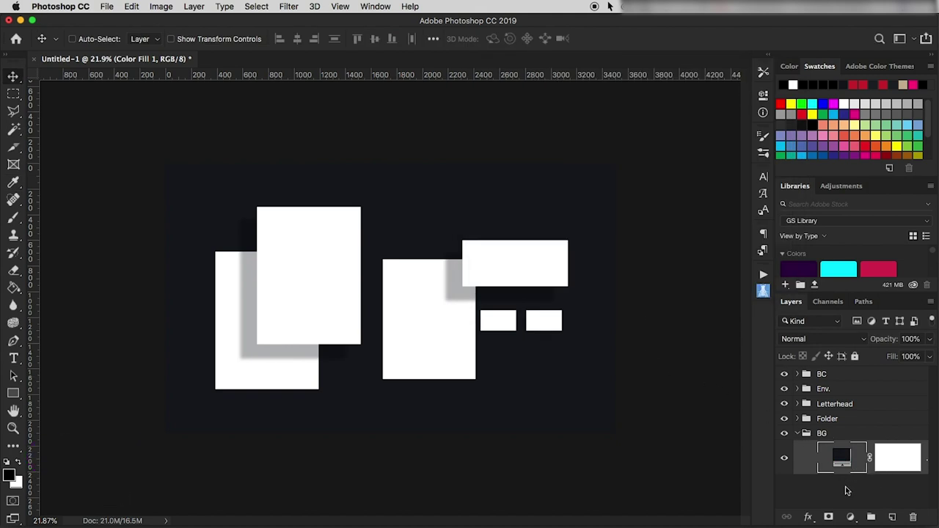
Step: Add a Gradient Fill layer to BG using the Foreground to Transparent preset
left_click(851, 518)
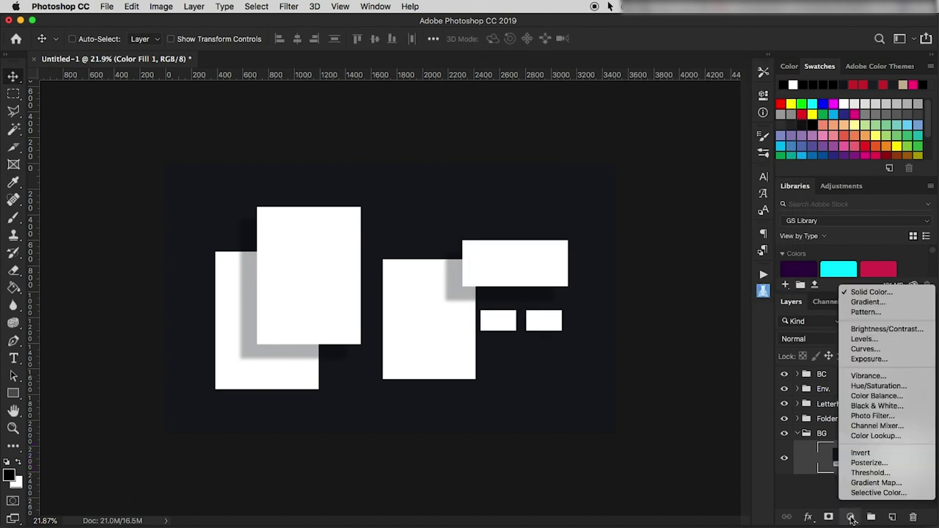
left_click(869, 302)
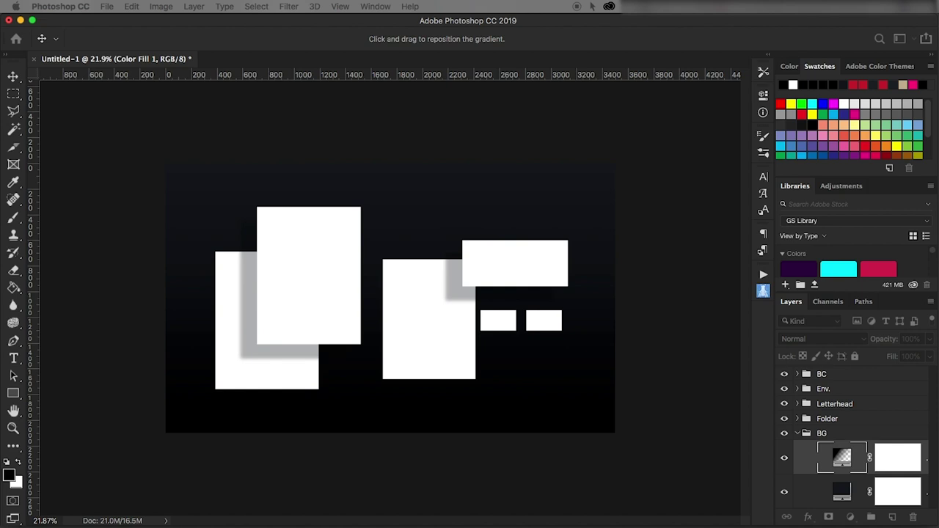
double_click(842, 457)
left_click(628, 127)
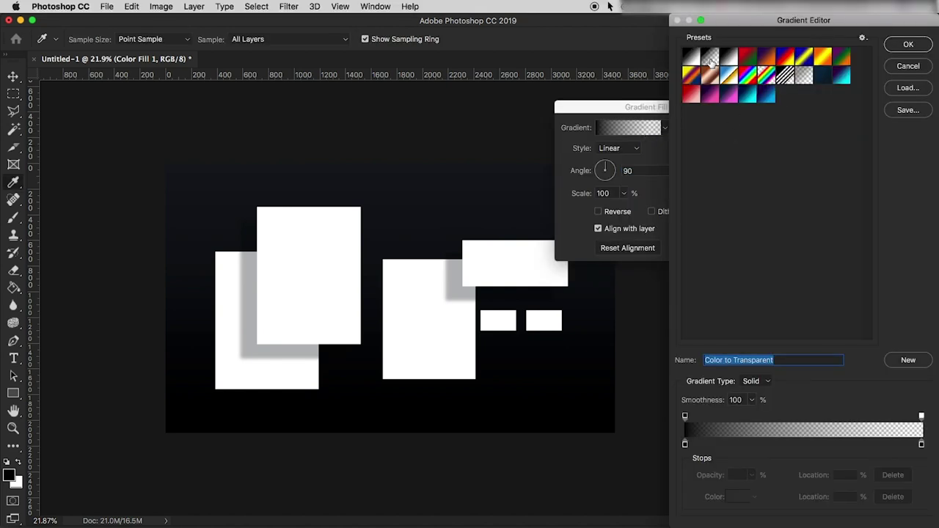
left_click(710, 62)
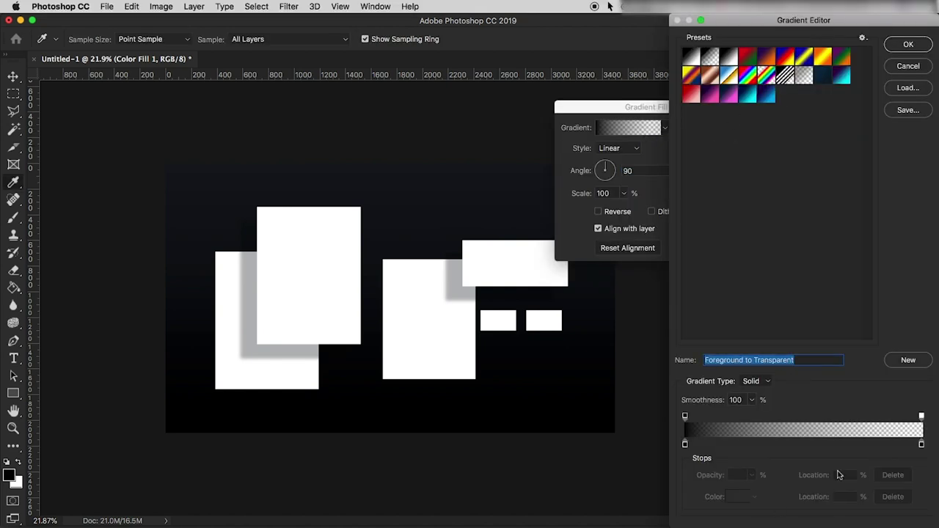
Step: Set the gradient's left colour stop to slate blue-grey 4c5663
left_click(684, 445)
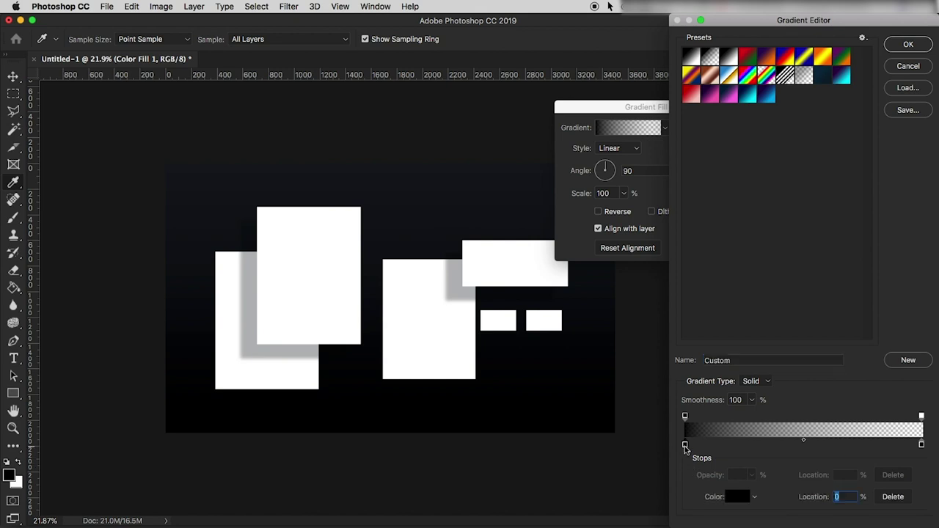
double_click(685, 444)
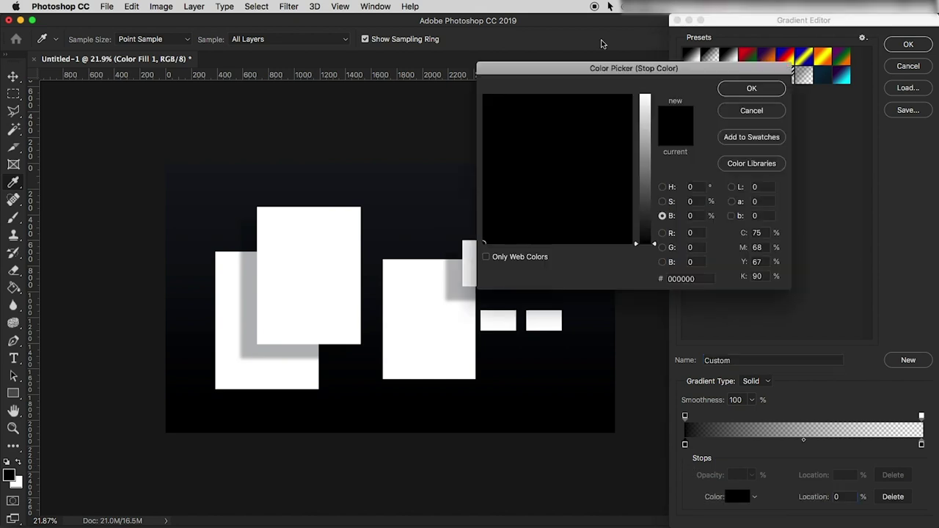
left_click(644, 119)
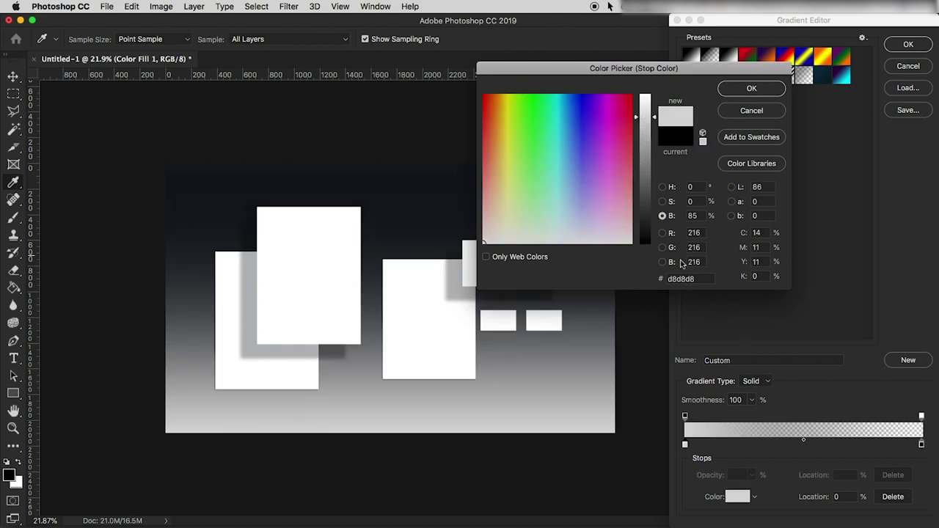
double_click(697, 279)
type("4")
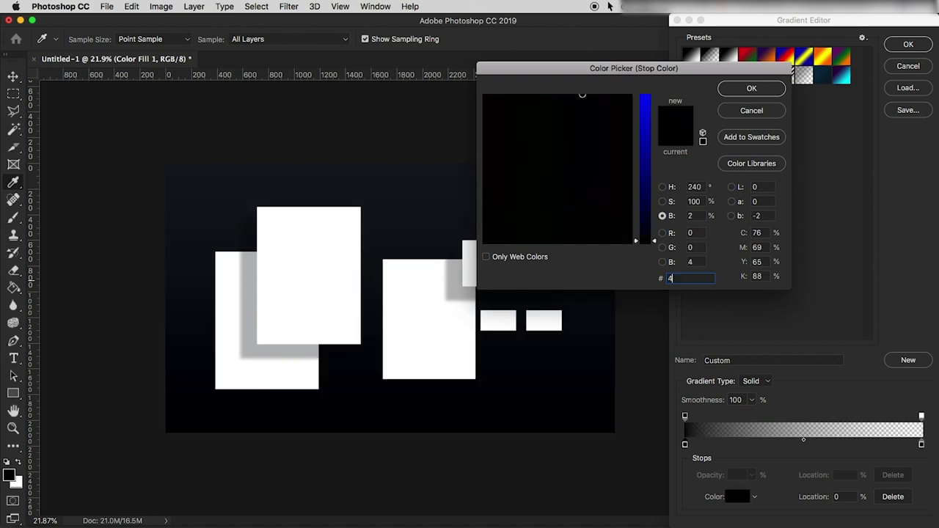
type("c5663")
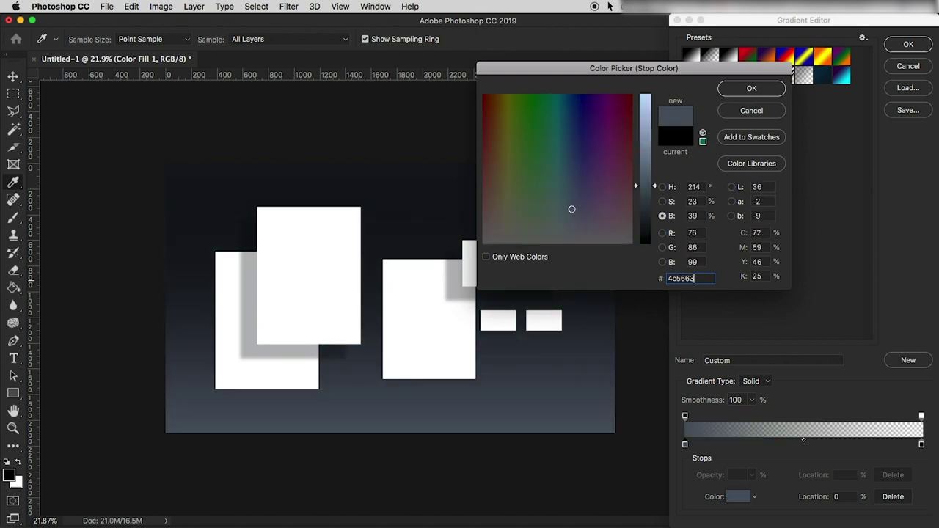
left_click(743, 89)
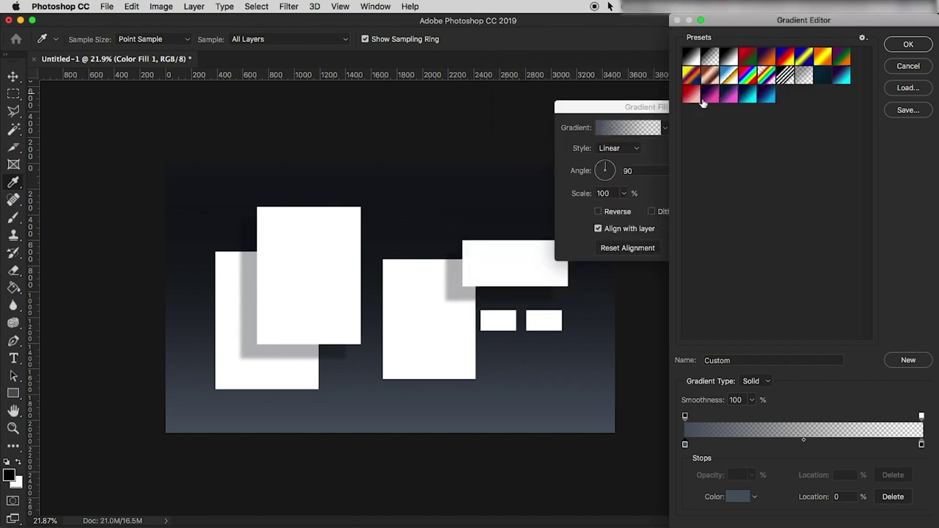
Step: Set the right colour stop to the dark navy sampled from the canvas
left_click(921, 444)
double_click(921, 446)
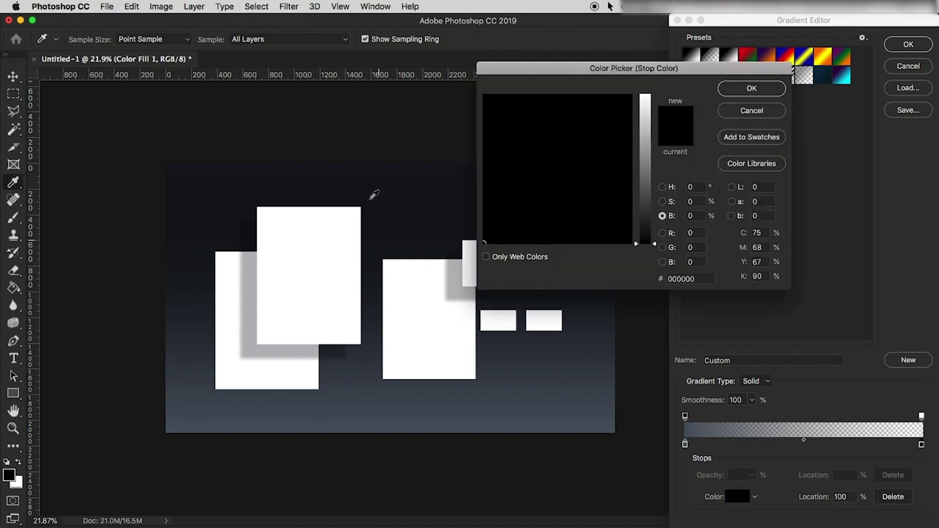
left_click(416, 170)
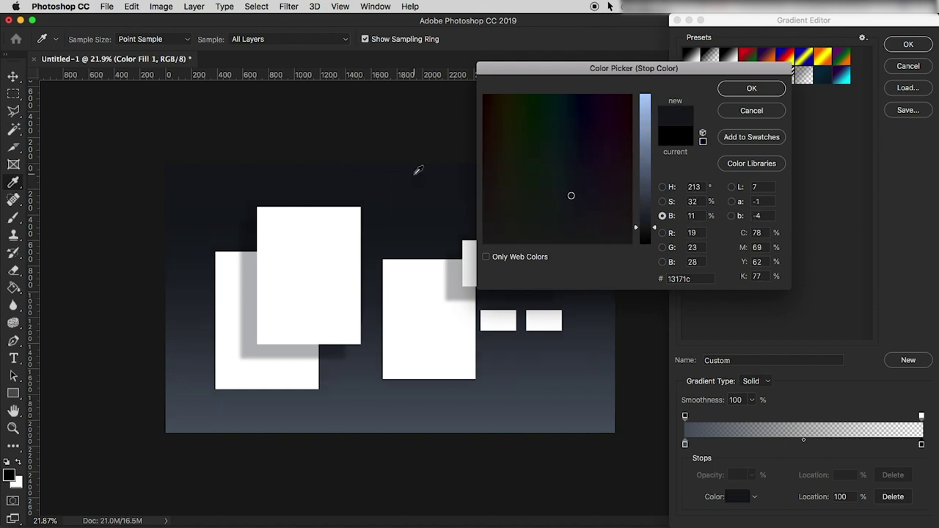
left_click(767, 89)
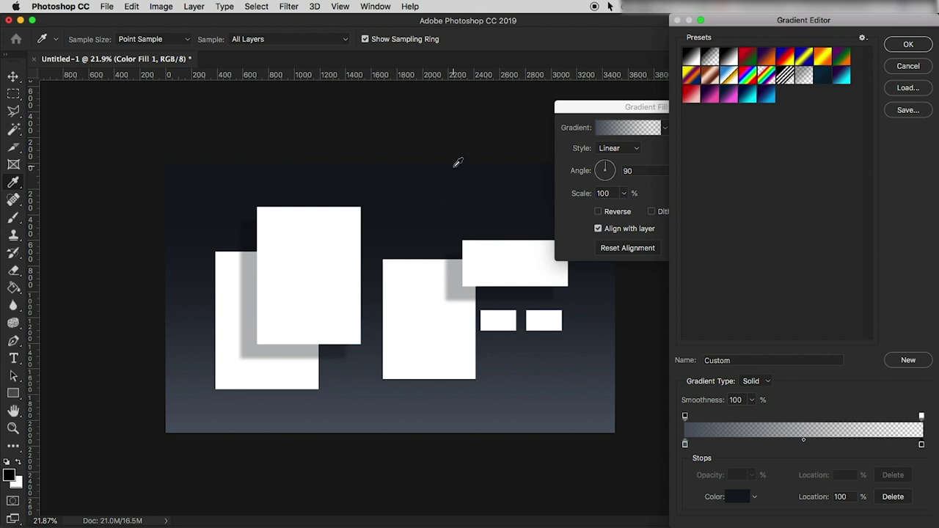
Step: Accept the gradient colours and switch the gradient fill style to Radial
left_click(921, 42)
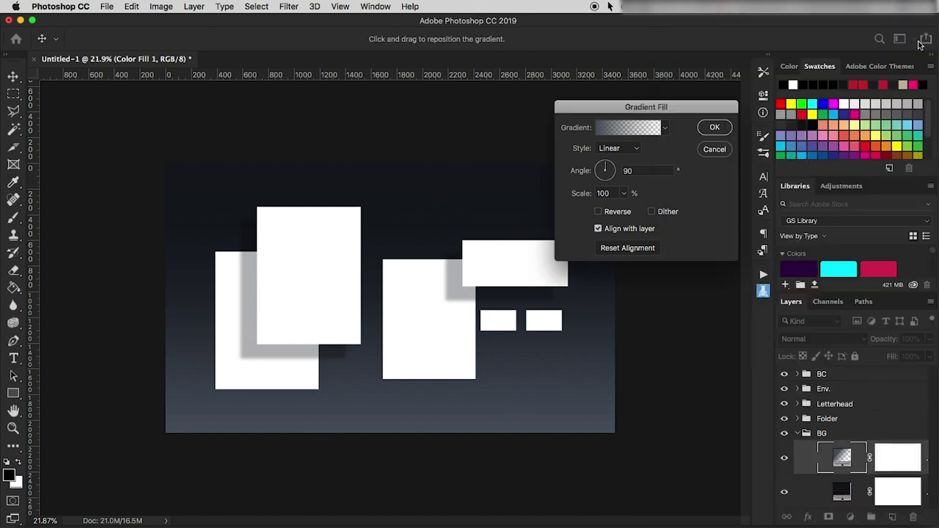
left_click(635, 150)
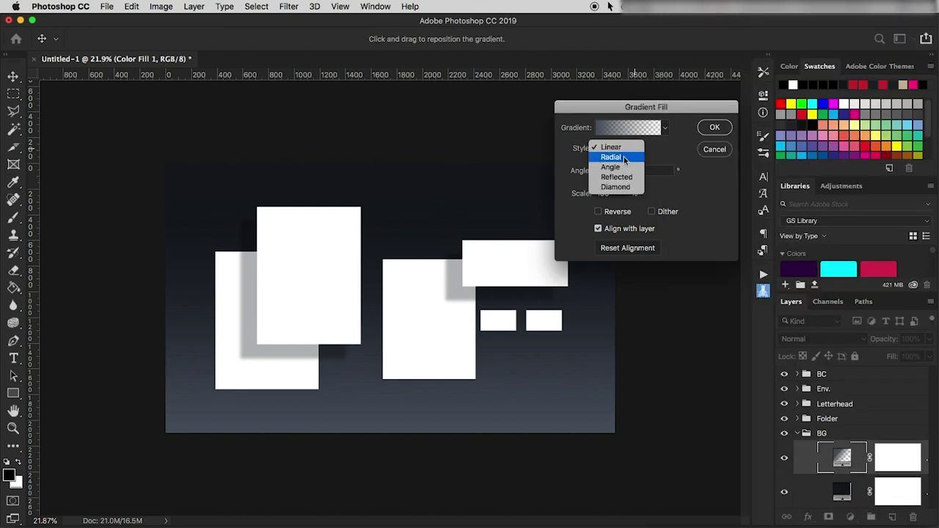
left_click(622, 156)
left_click_drag(692, 108, 810, 82)
Step: Centre the radial glow behind the upper-right rectangle at 124% scale, then fit the view and hide rulers
left_click_drag(379, 298, 534, 239)
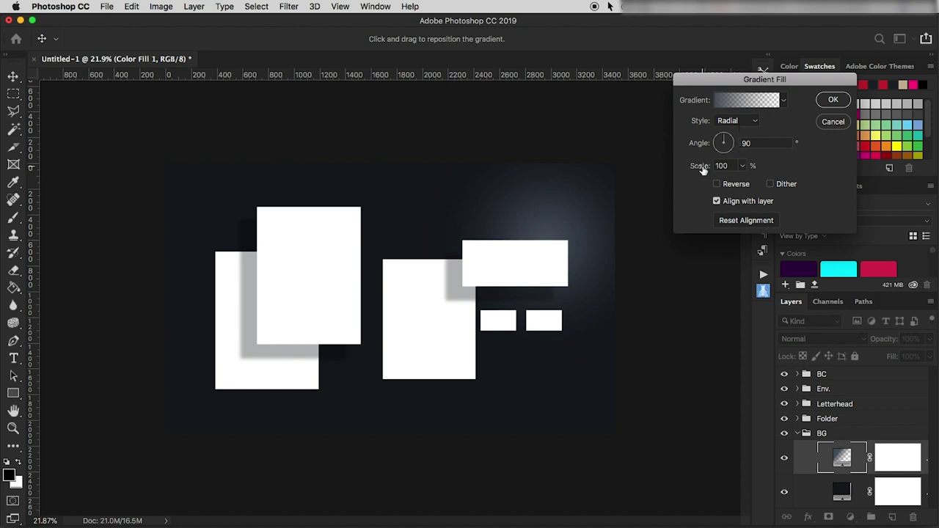
left_click_drag(700, 165, 709, 168)
left_click(566, 218)
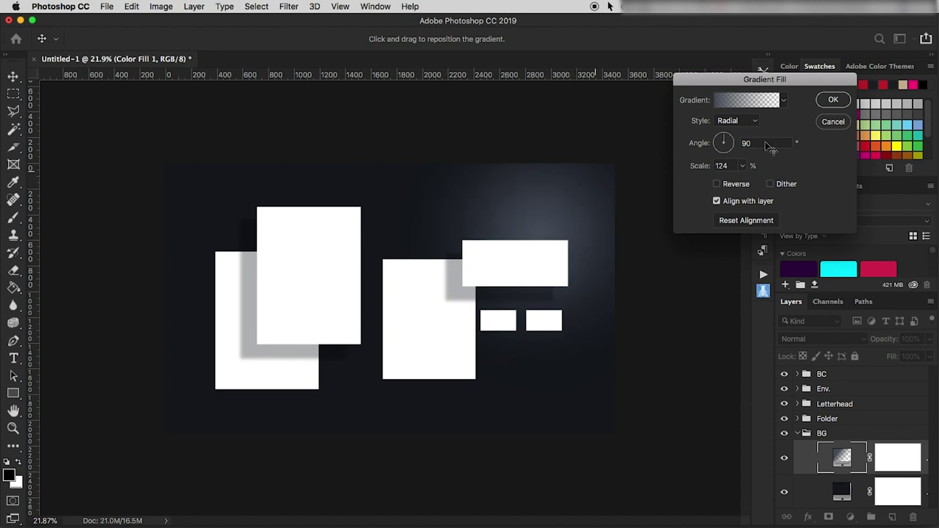
left_click(833, 99)
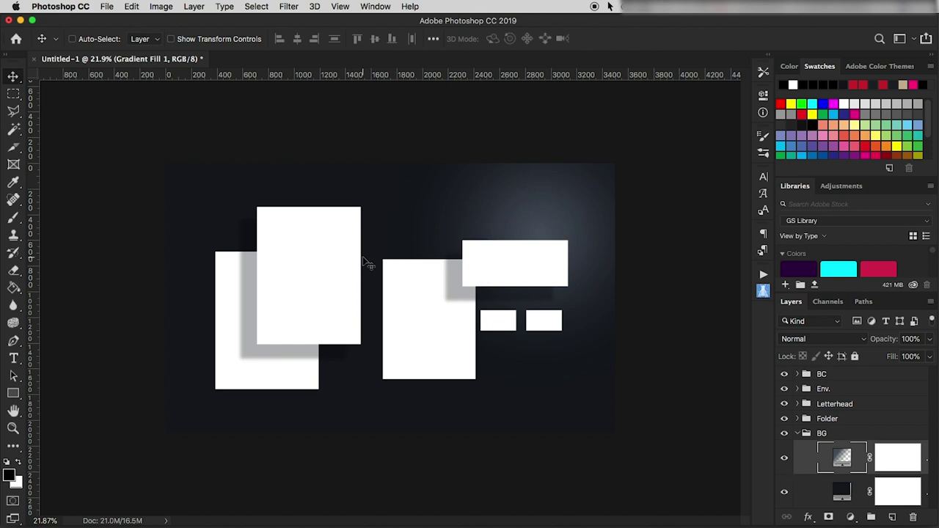
key("super+0")
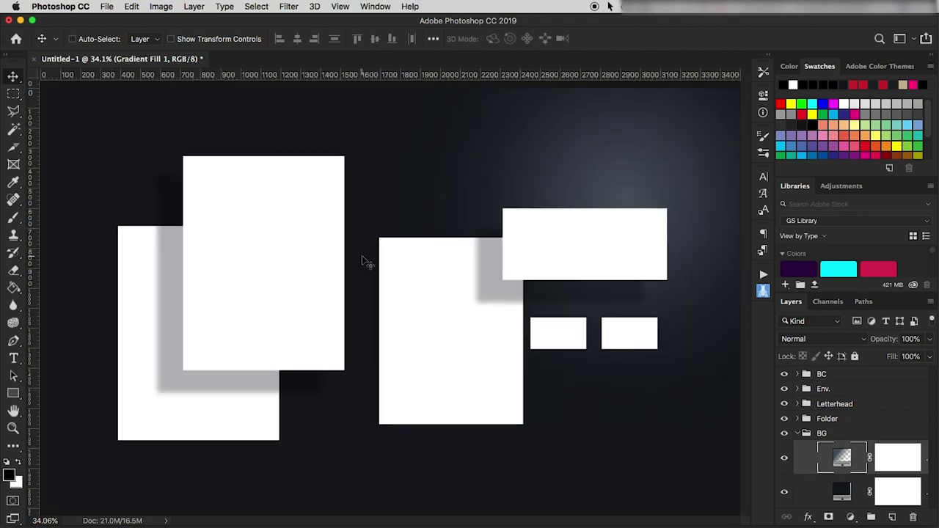
key("super+r")
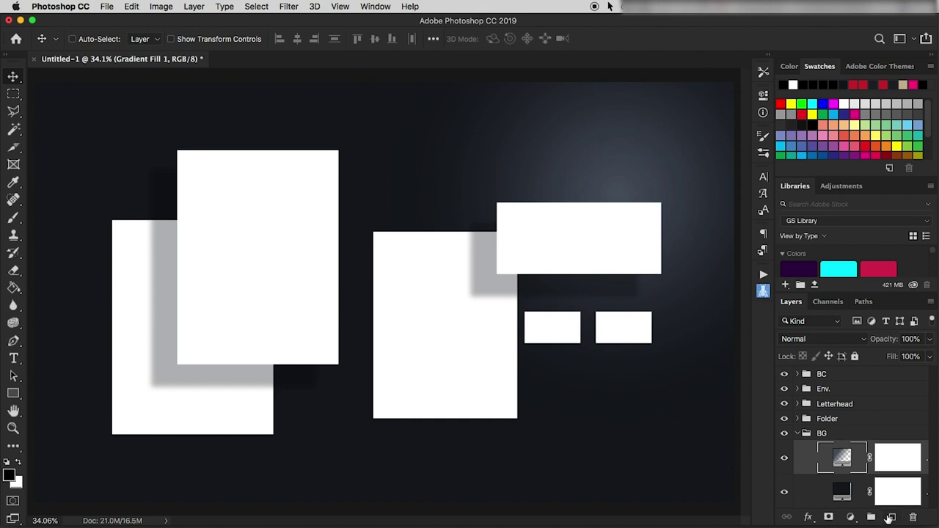
Step: Add a Pattern Fill layer with the default pattern over the gradient backdrop
left_click(850, 518)
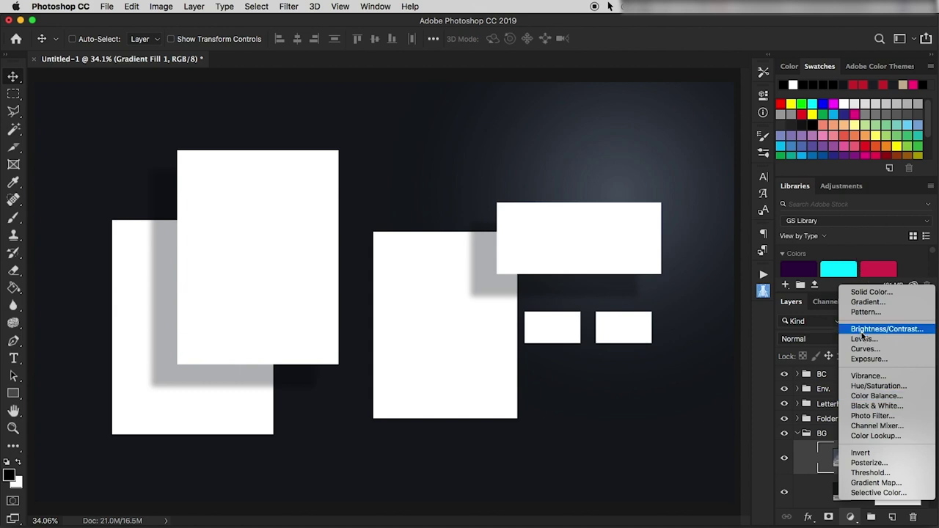
left_click(865, 312)
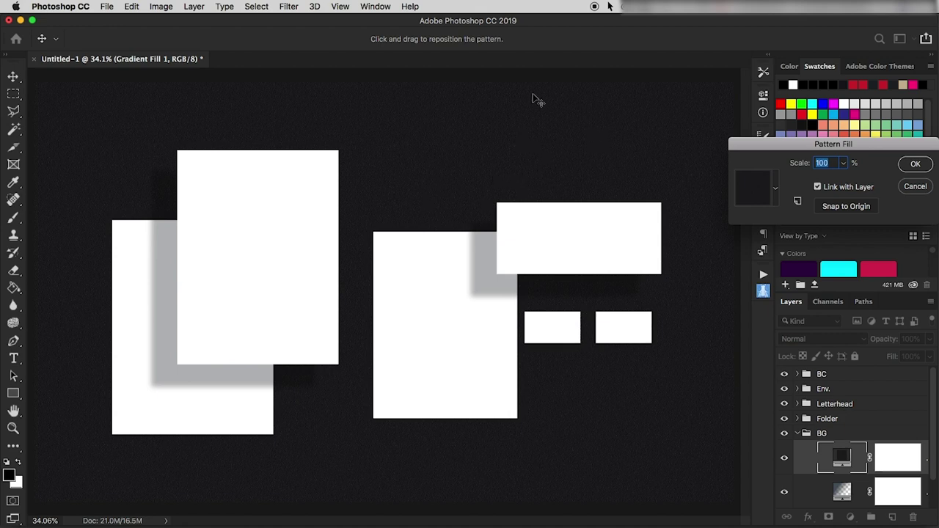
left_click(917, 166)
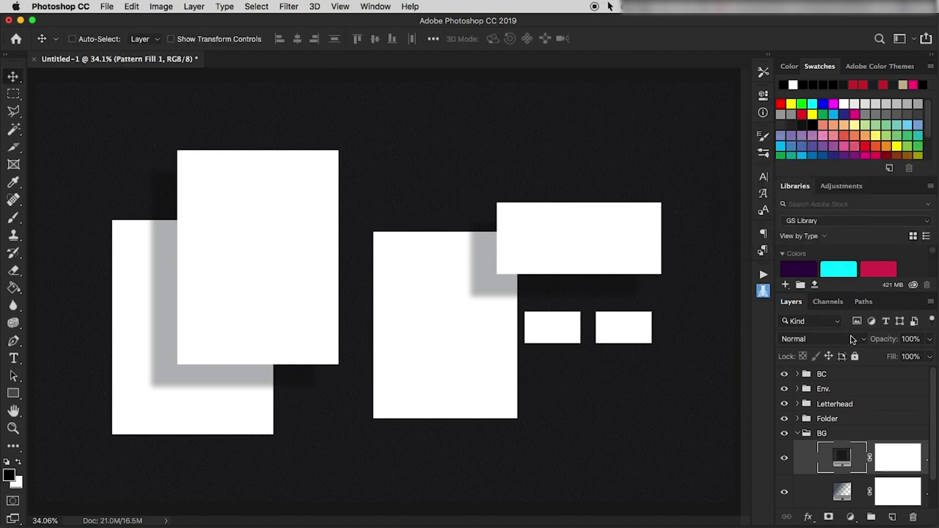
left_click(851, 339)
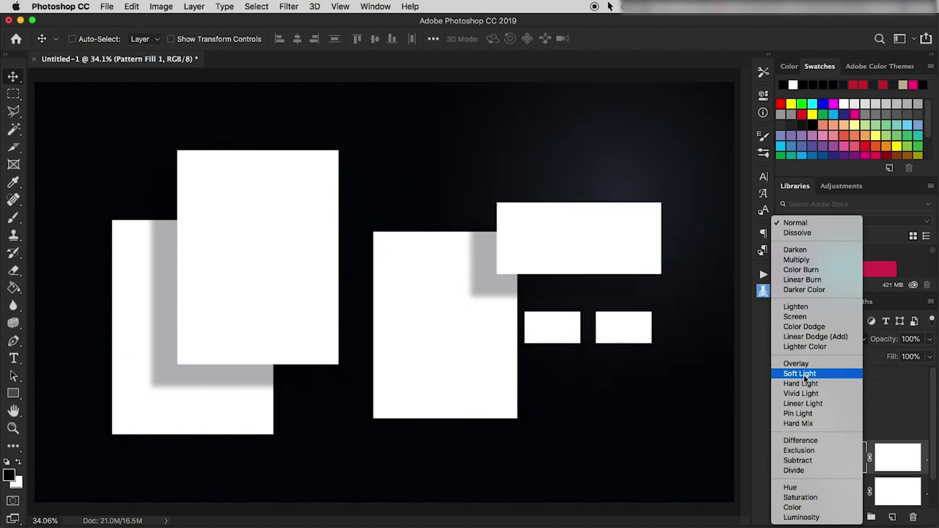
Step: Blend the Pattern Fill layer in Hard Light at 64% fill, after trying Soft Light
left_click(804, 375)
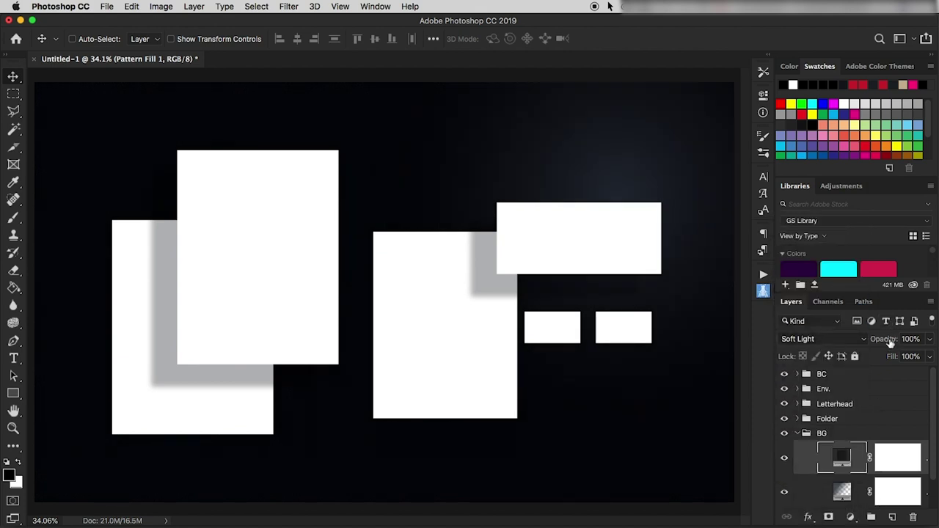
left_click_drag(892, 358, 869, 358)
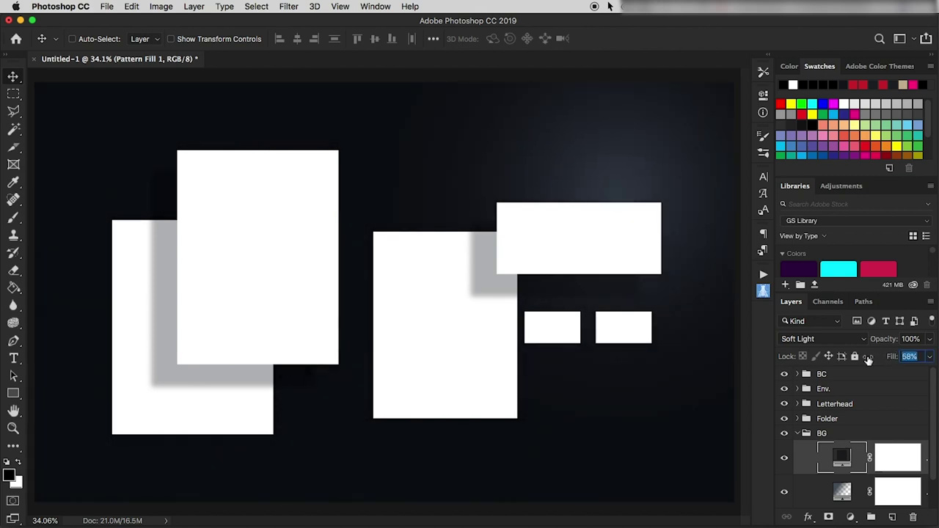
left_click_drag(868, 360, 892, 360)
left_click(834, 339)
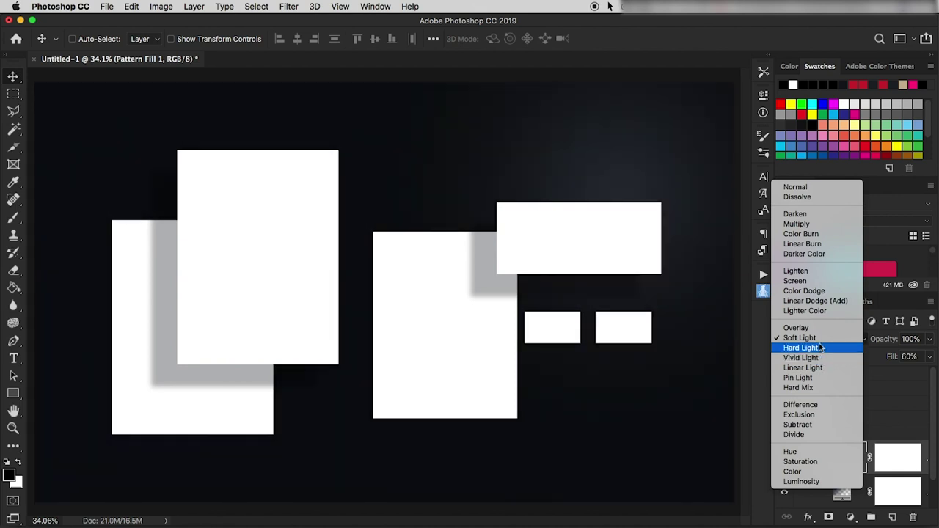
left_click(820, 347)
left_click_drag(889, 359, 893, 359)
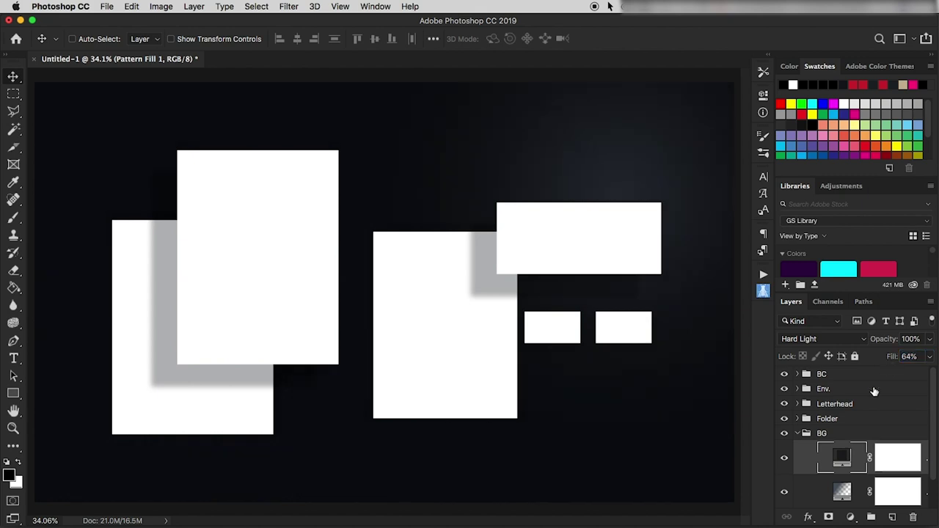
scroll(849, 463, "down", 1)
left_click(848, 460)
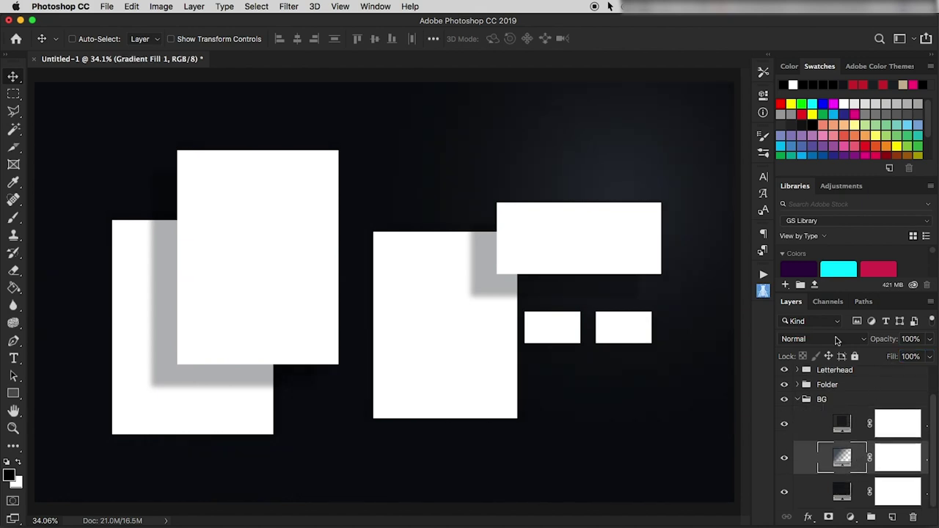
Step: Set the Gradient Fill 1 layer's blend mode to Linear Dodge (Add)
left_click(834, 338)
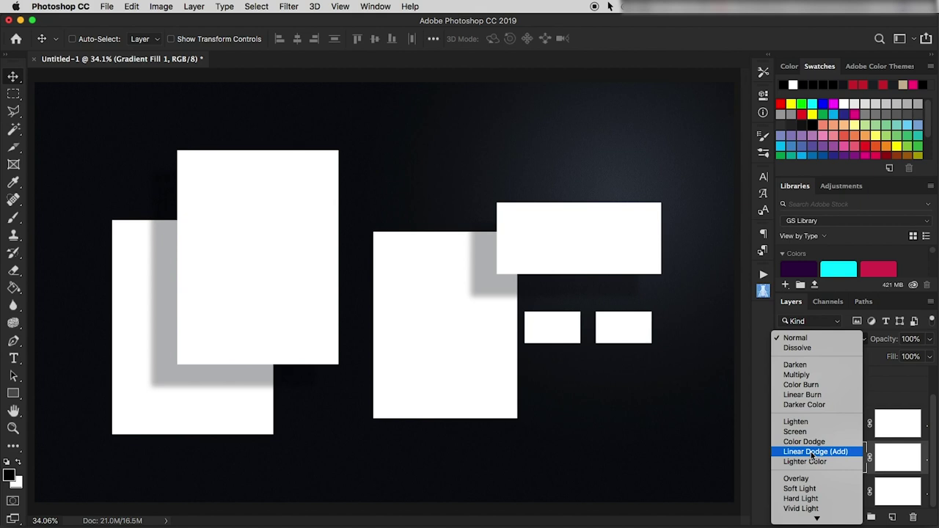
left_click(813, 455)
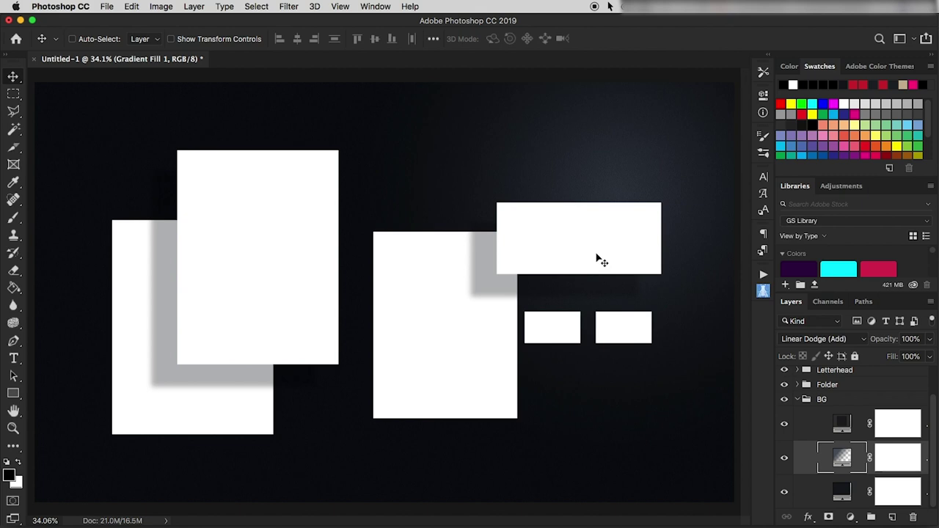
left_click(859, 499)
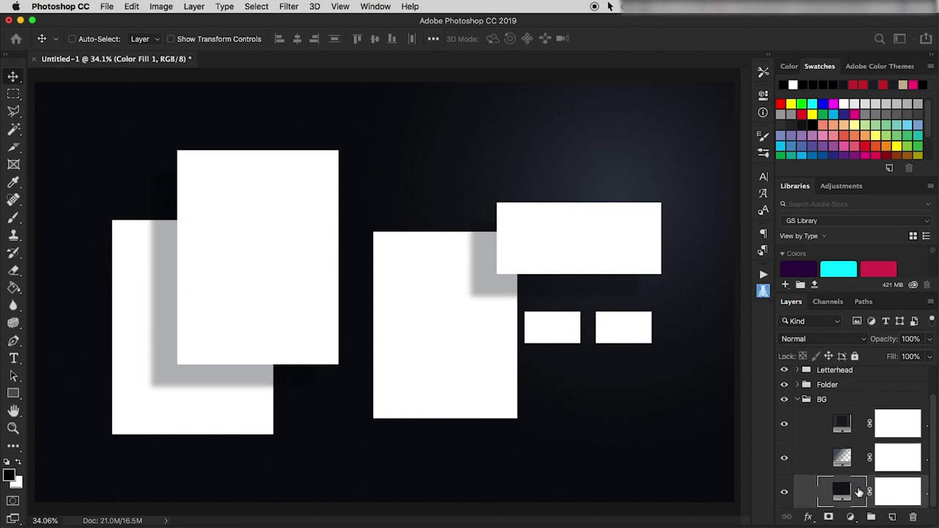
Step: Collapse BG, expand Folder, and toggle each folder rectangle's visibility to tell them apart
left_click(797, 400)
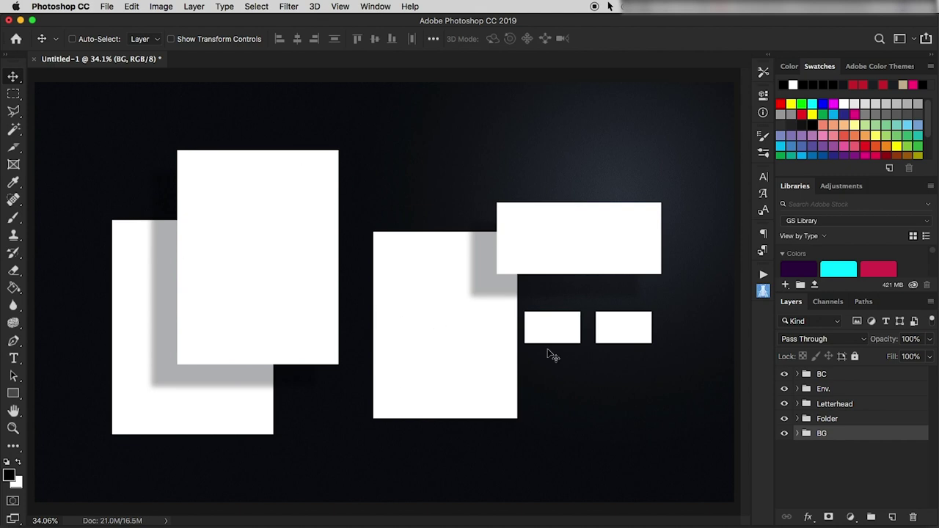
left_click(798, 419)
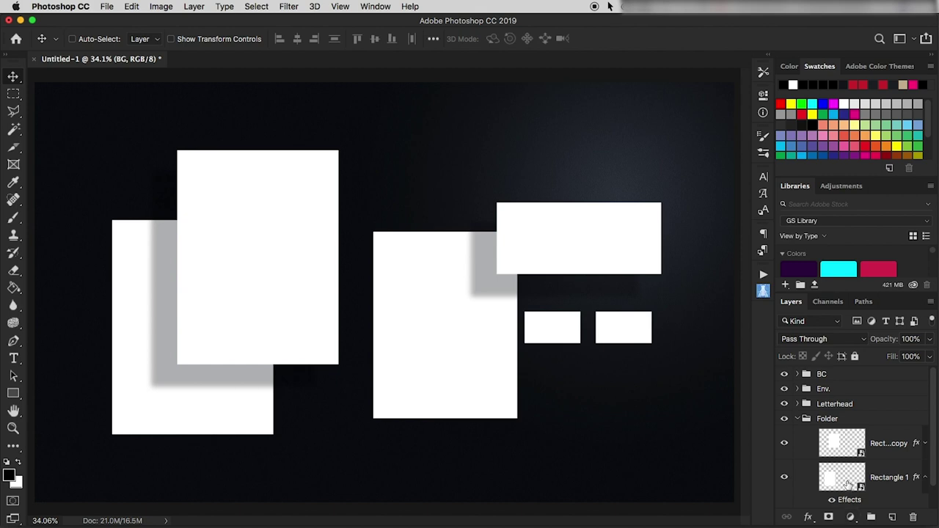
left_click(784, 443)
left_click(783, 444)
left_click(784, 478)
left_click(784, 478)
left_click(784, 444)
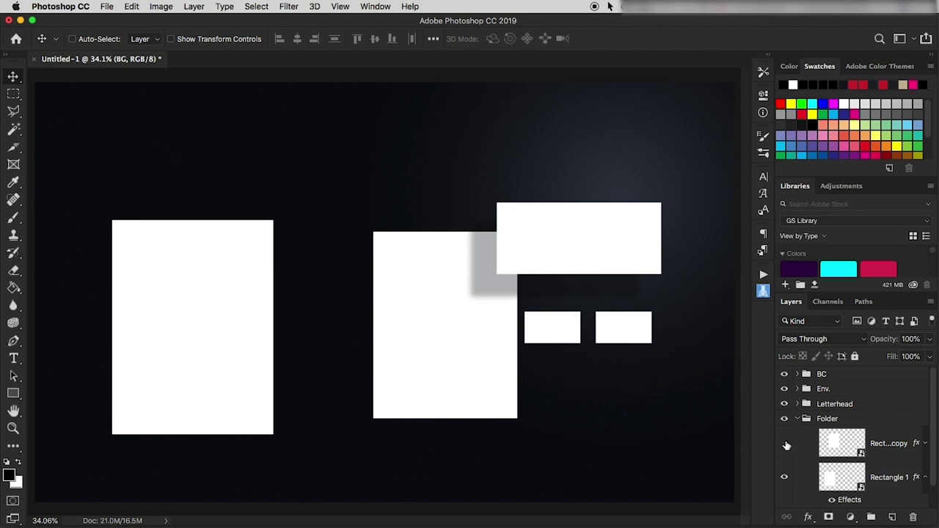
left_click(785, 444)
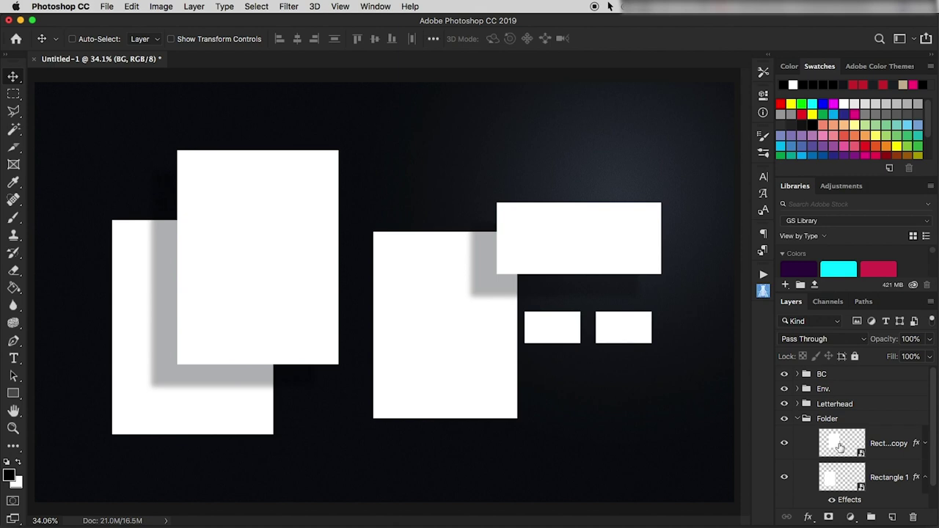
Step: Place Folder-F.jpg inside the Rectangle 1 copy smart object, save it and close the .psb
double_click(840, 446)
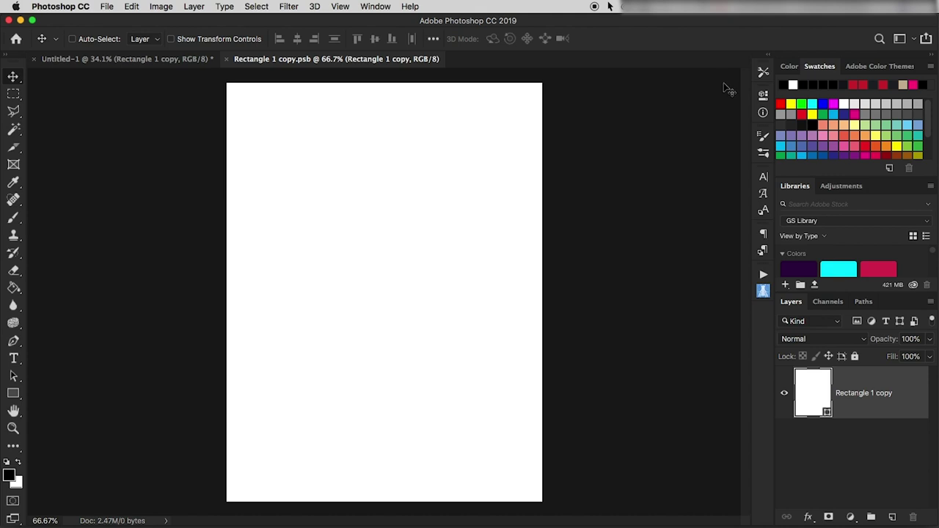
key("super")
key("super+Tab")
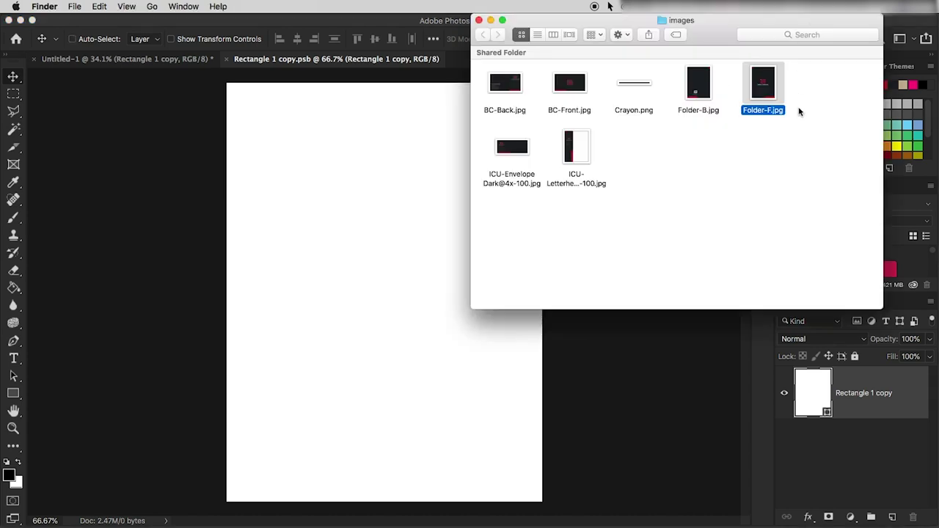
left_click(767, 87)
left_click_drag(754, 94, 506, 348)
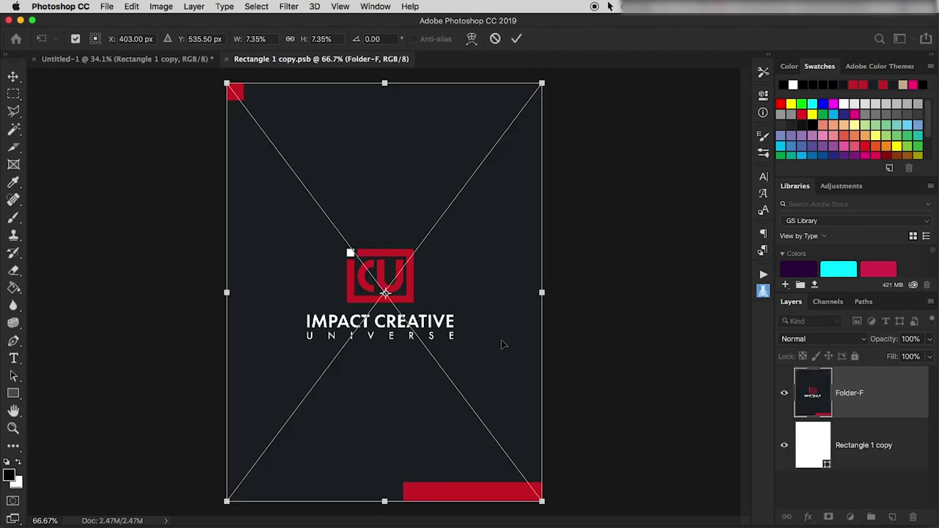
left_click(516, 38)
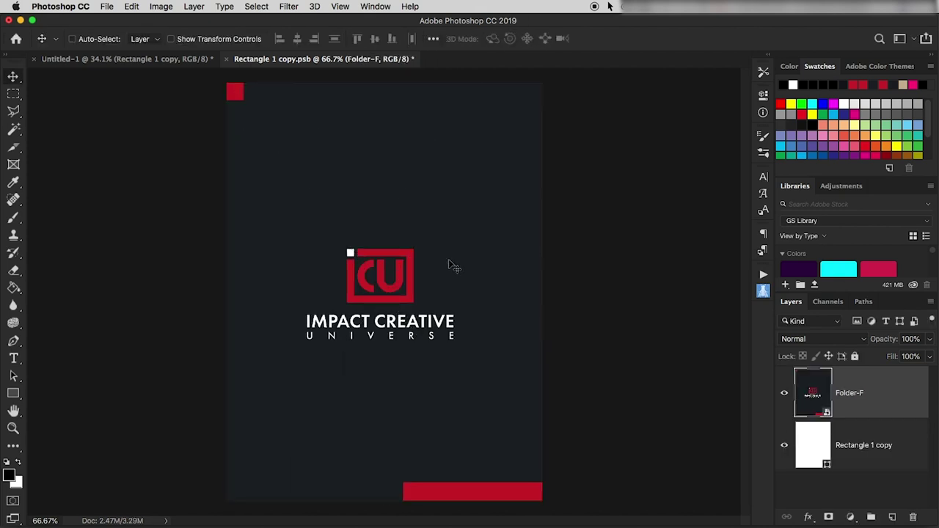
key("super+s")
left_click(170, 60)
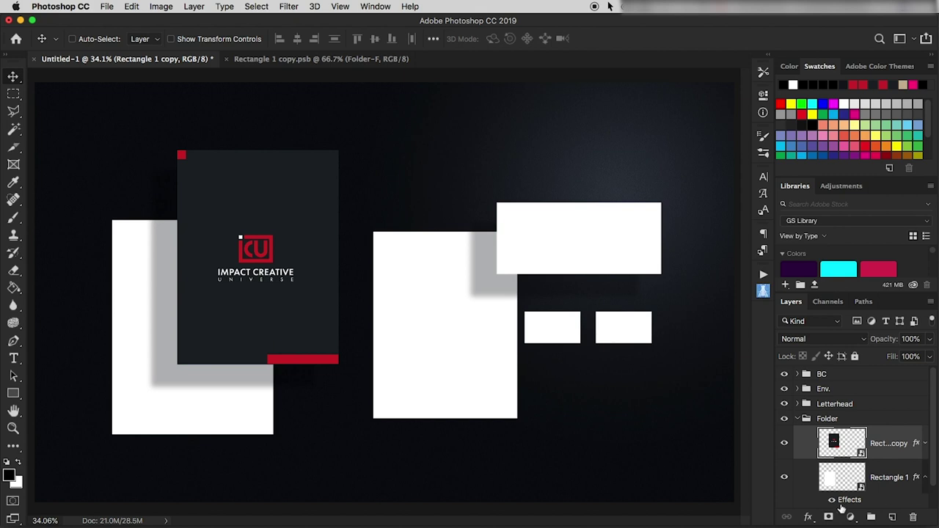
left_click(226, 58)
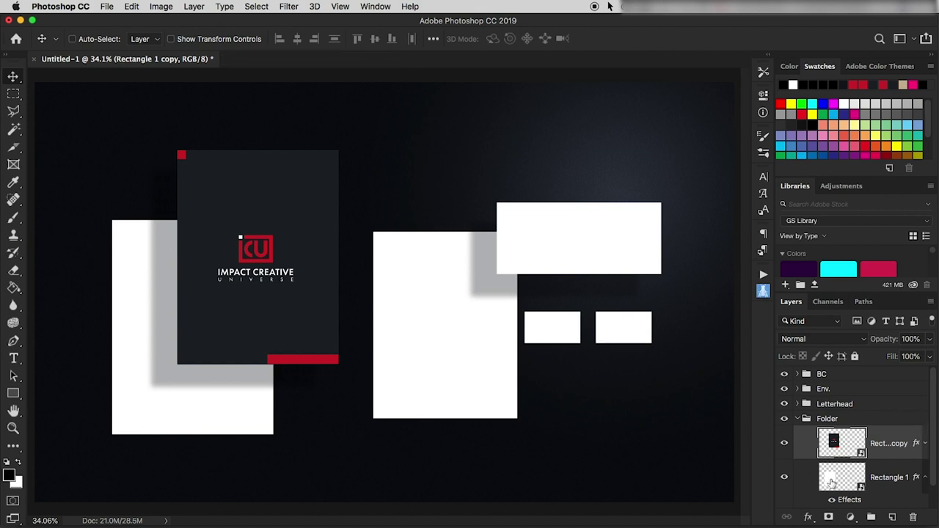
Step: Place Folder-B.jpg inside the Rectangle 1 smart object, then close and save it
double_click(832, 481)
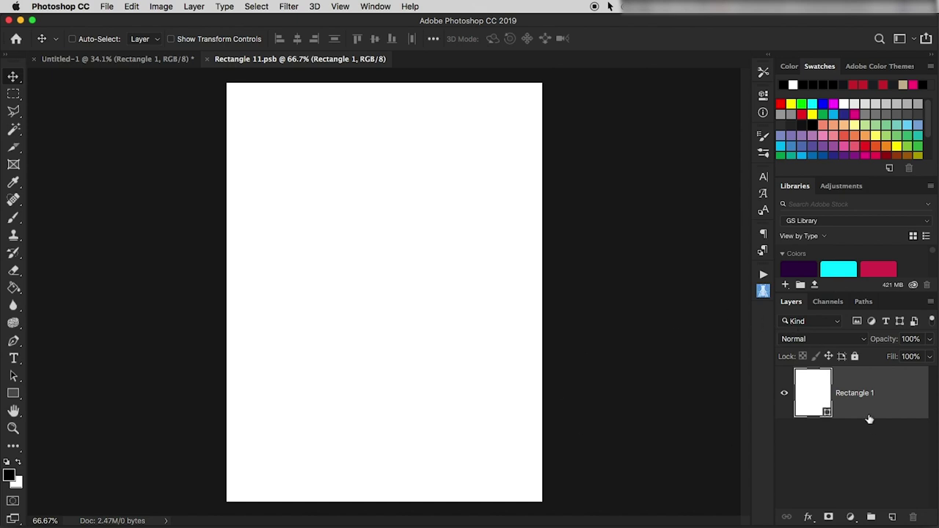
key("super+Tab")
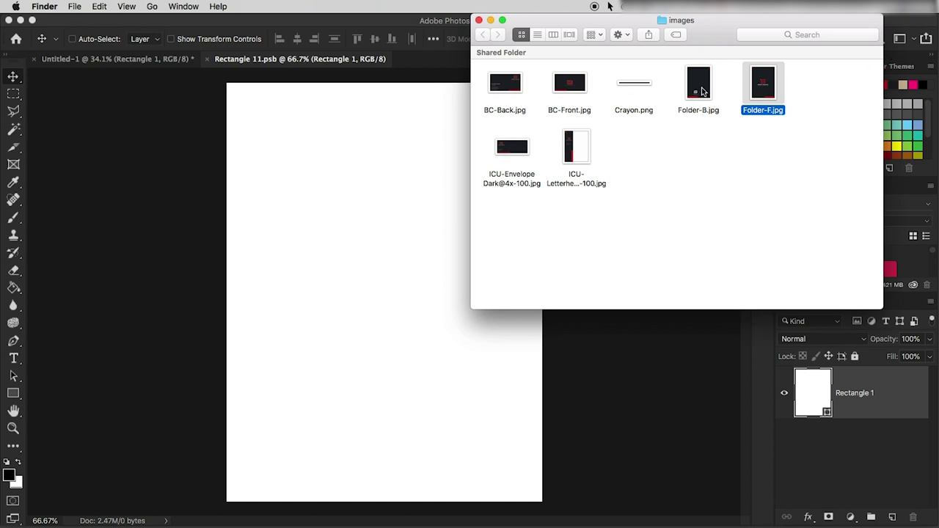
left_click_drag(704, 91, 381, 284)
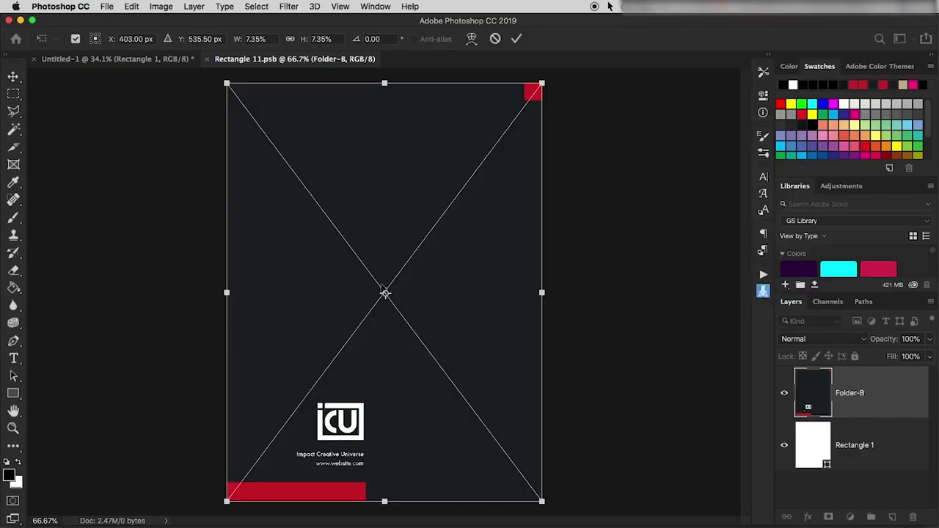
left_click(516, 40)
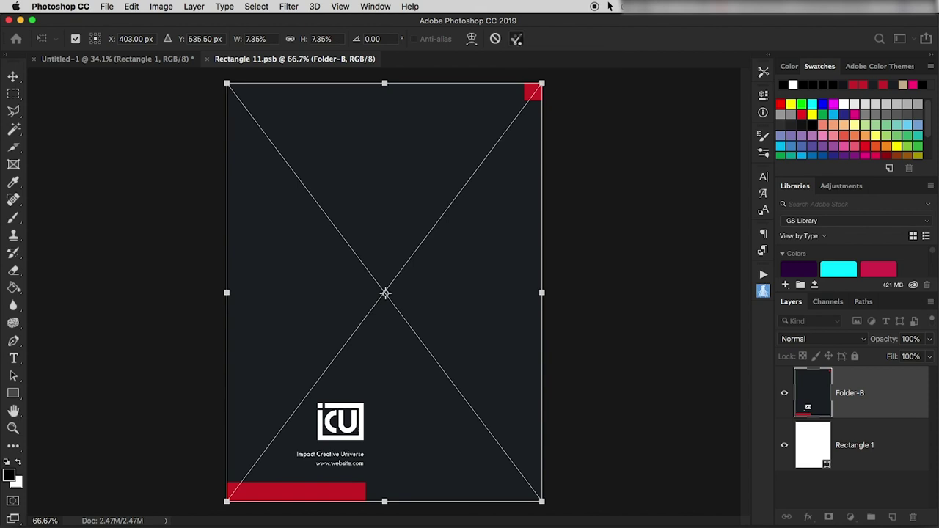
left_click(208, 60)
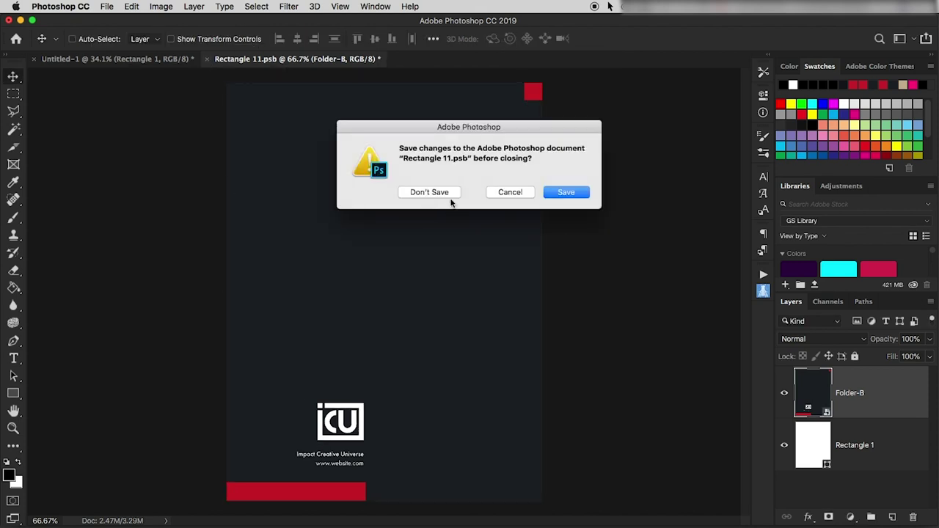
left_click(580, 192)
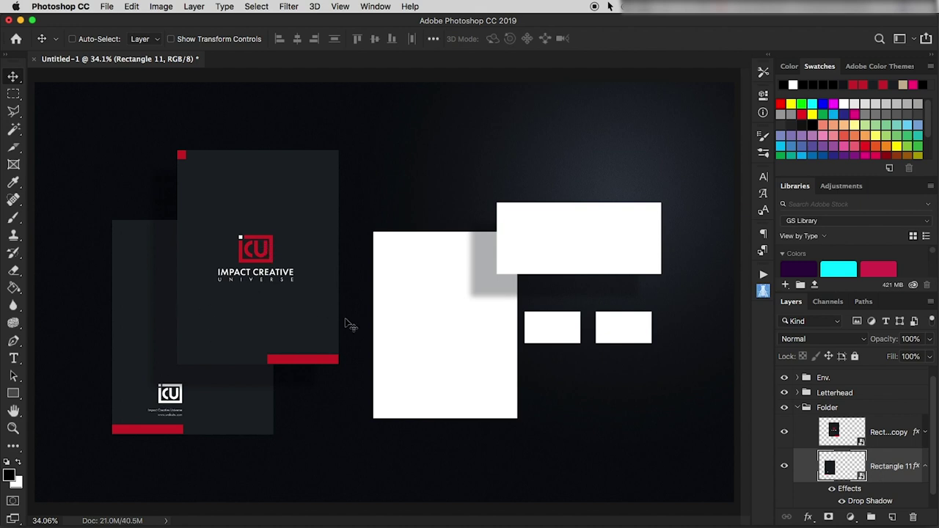
Step: Set Rectangle 1 copy's drop shadow to 59% opacity, 13% spread and 68 px size
left_click(924, 432)
double_click(873, 467)
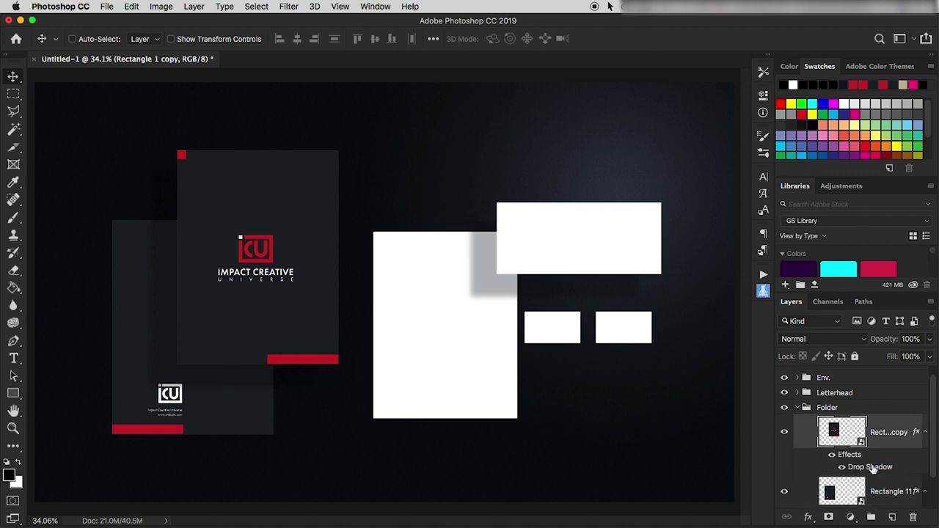
left_click_drag(615, 264, 631, 263)
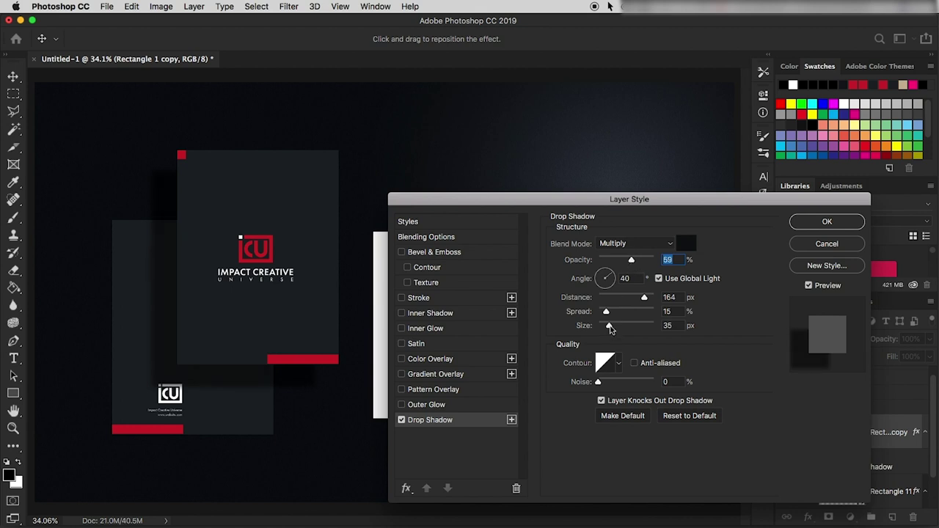
mouse_move(610, 328)
left_mouse_down()
mouse_move(617, 329)
mouse_move(604, 313)
mouse_move(589, 312)
mouse_move(606, 314)
left_mouse_up()
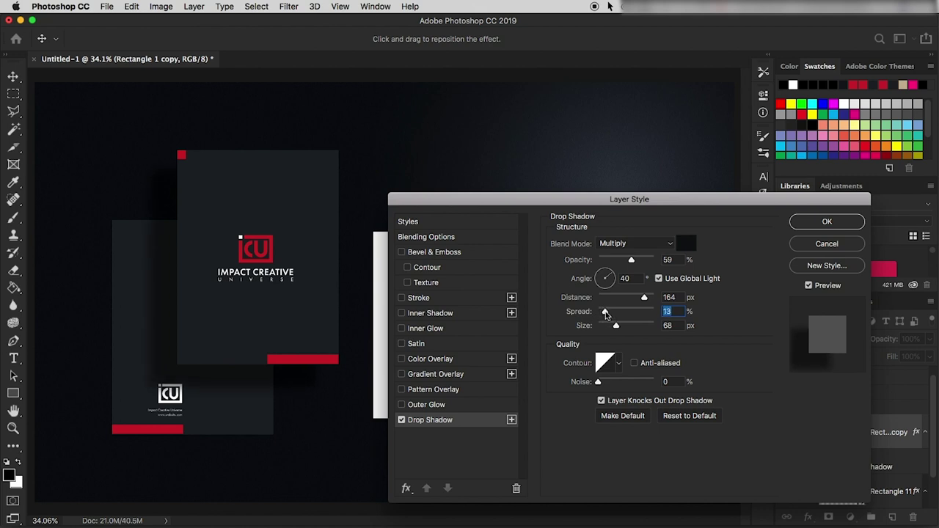
left_click(829, 223)
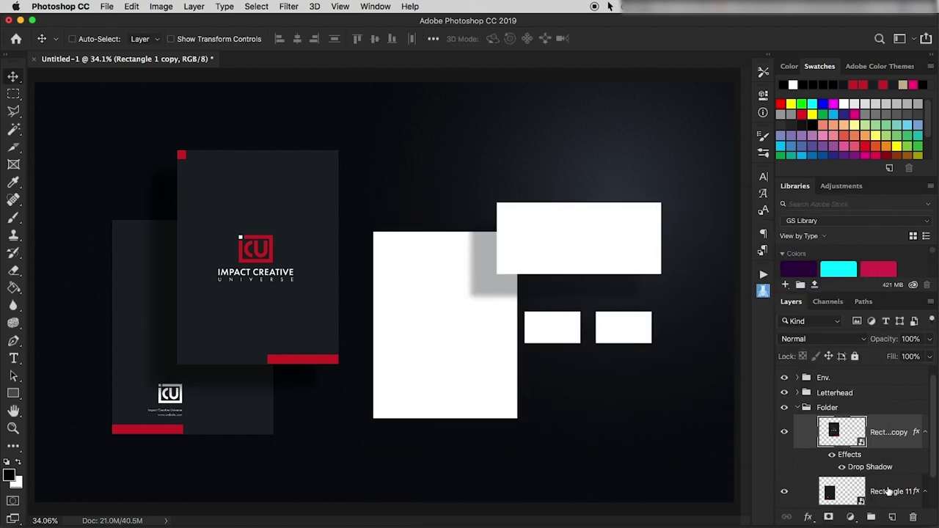
scroll(895, 503, "down", 1)
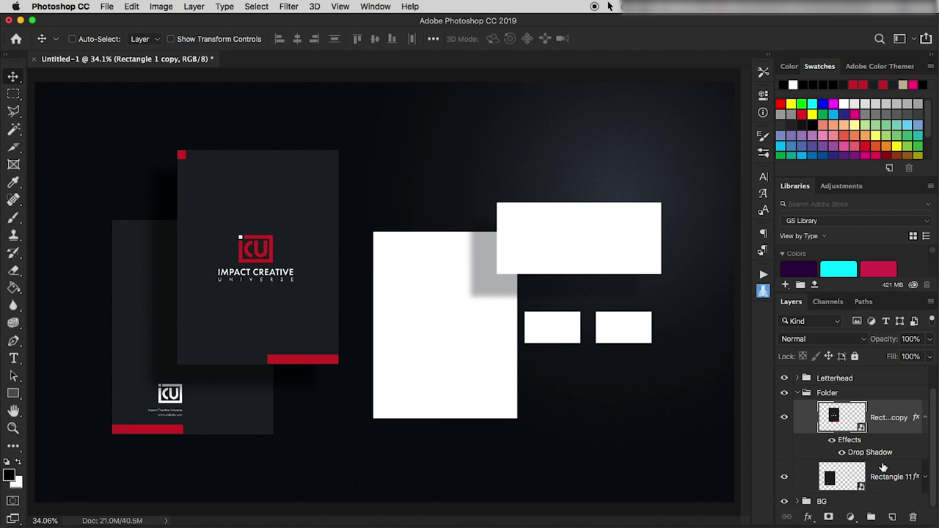
Step: Set Rectangle 11's drop shadow to 100% opacity, 12 px distance and 4 px size
left_click(925, 477)
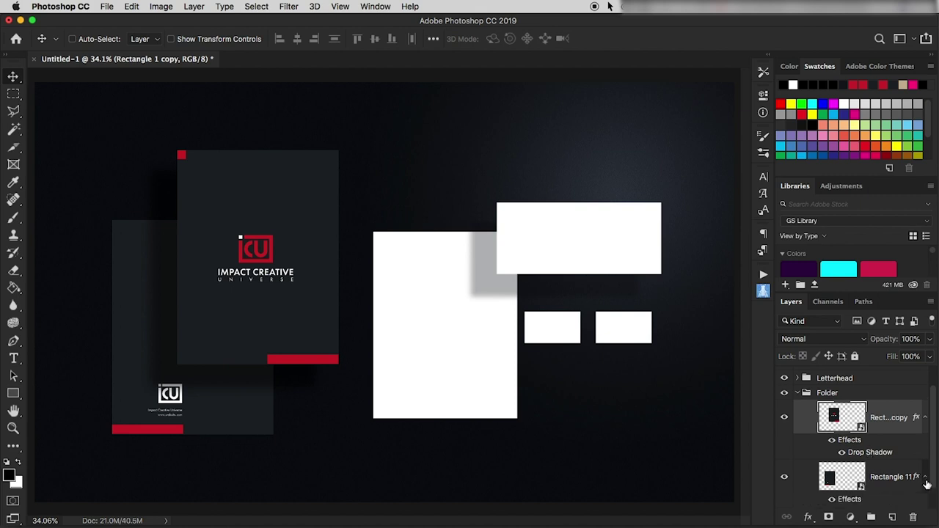
scroll(927, 484, "down", 2)
double_click(869, 489)
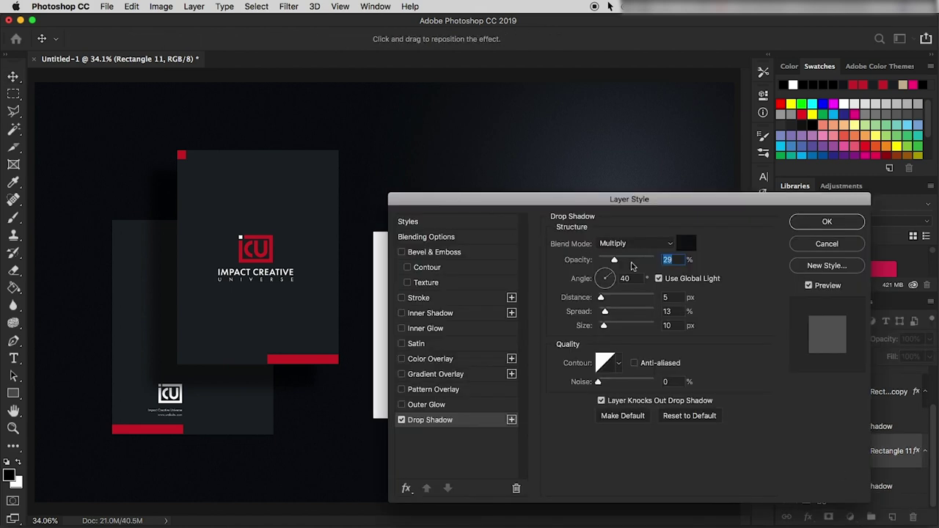
left_click_drag(615, 261, 667, 267)
left_click_drag(602, 298, 600, 326)
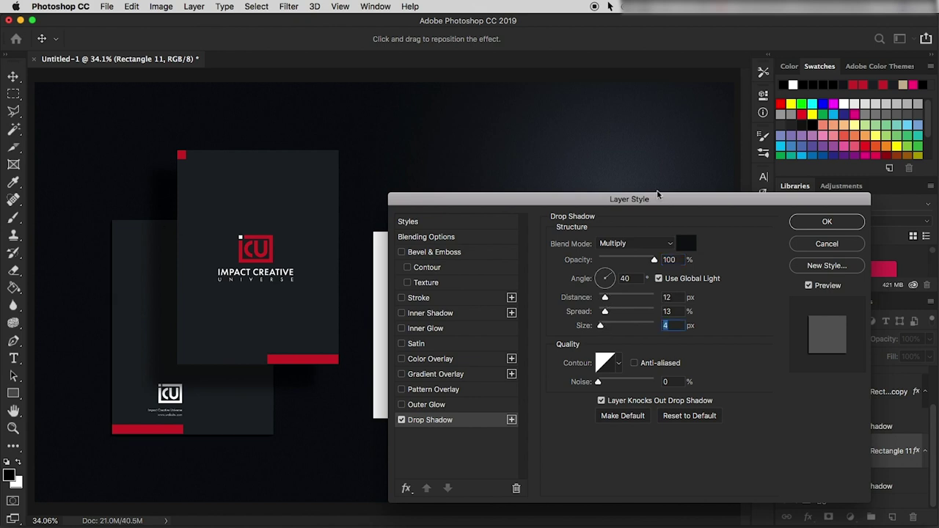
left_click(835, 223)
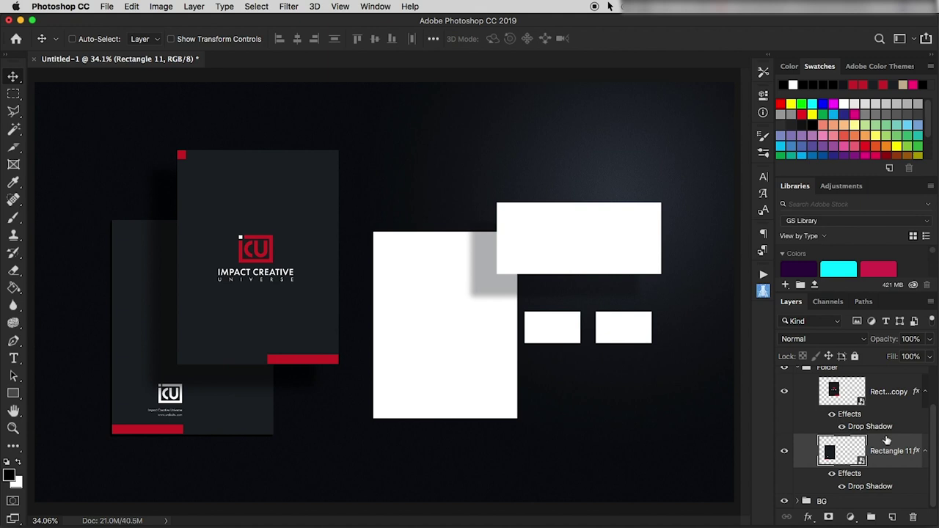
scroll(884, 439, "up", 2)
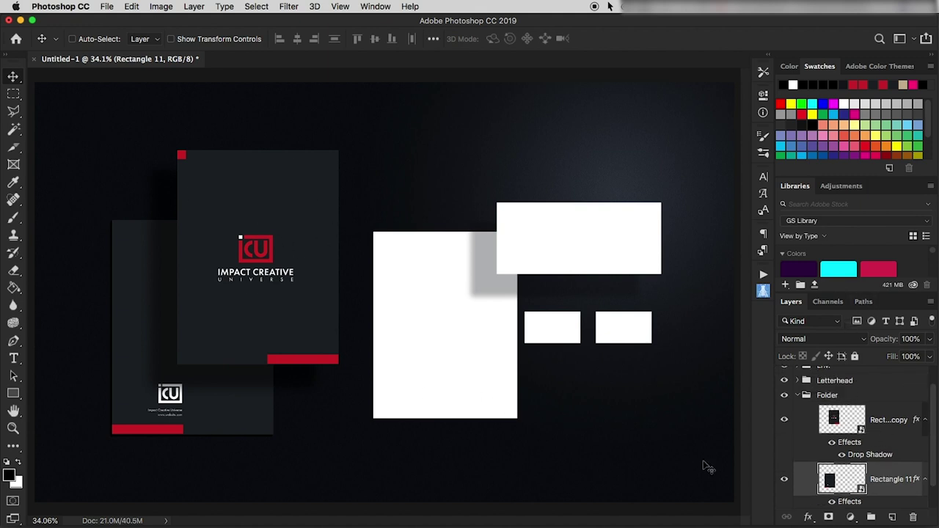
left_click(898, 419)
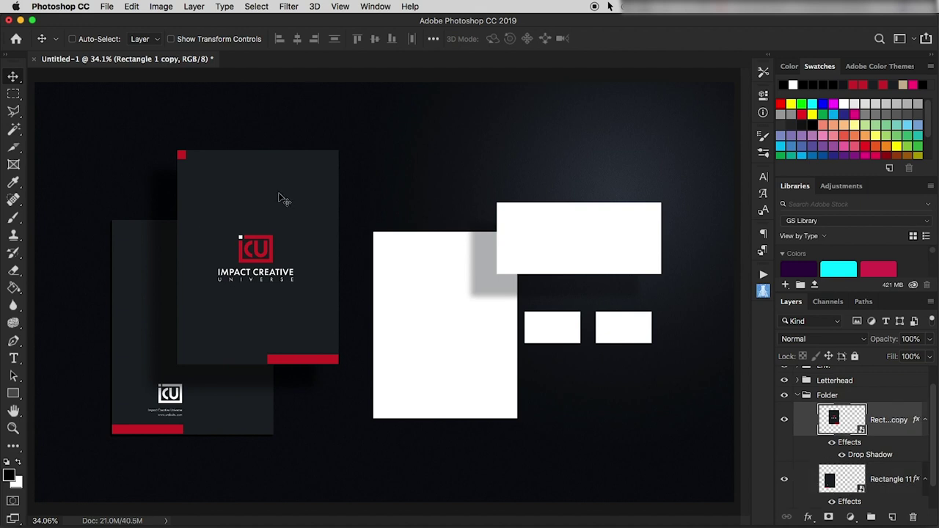
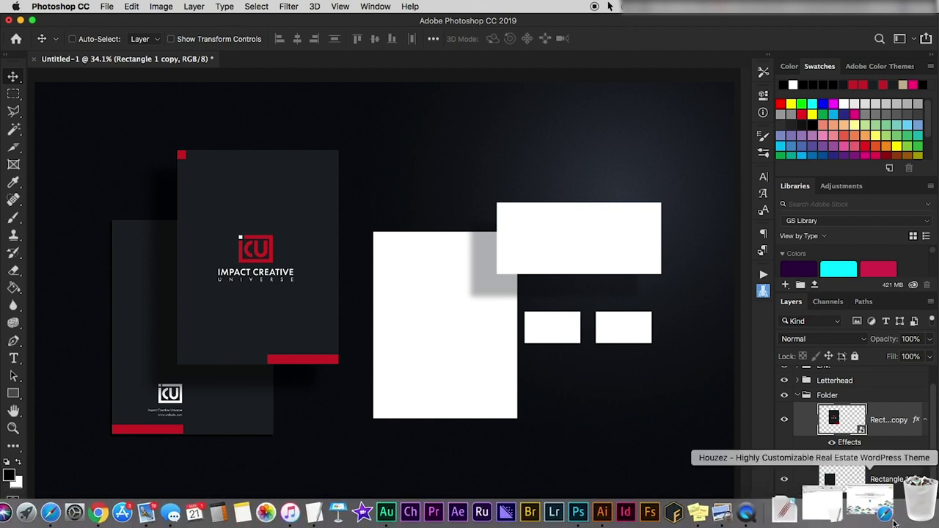
Step: Add an empty layer named Light and pick the Brush with white as foreground colour
left_click(892, 518)
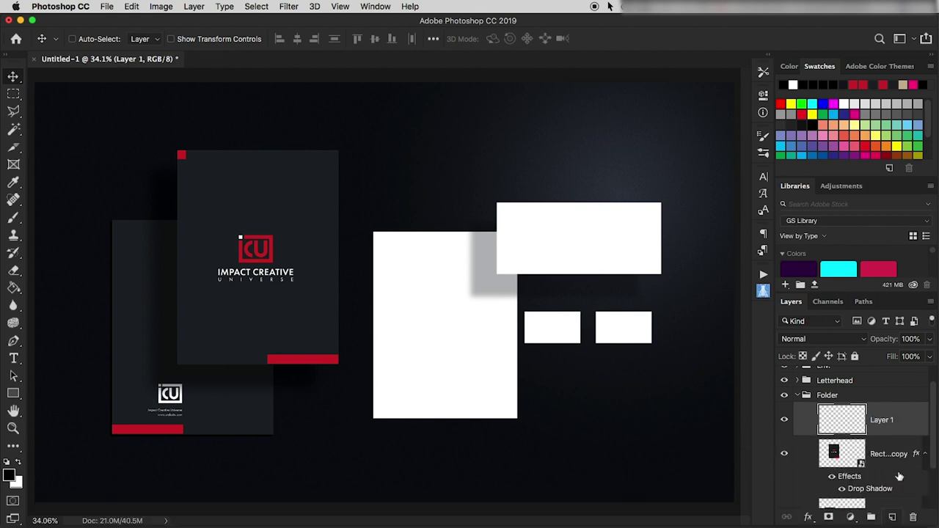
double_click(883, 419)
type("Light")
key("Return")
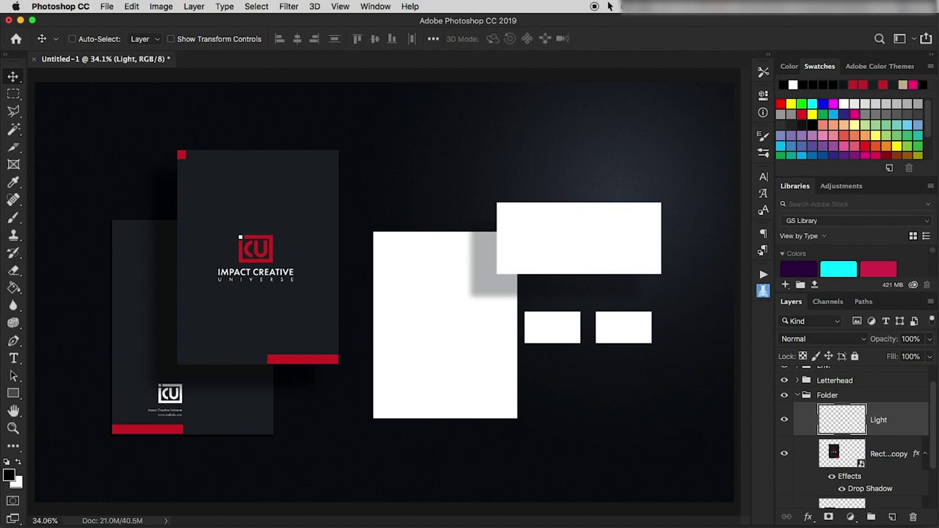
key("b")
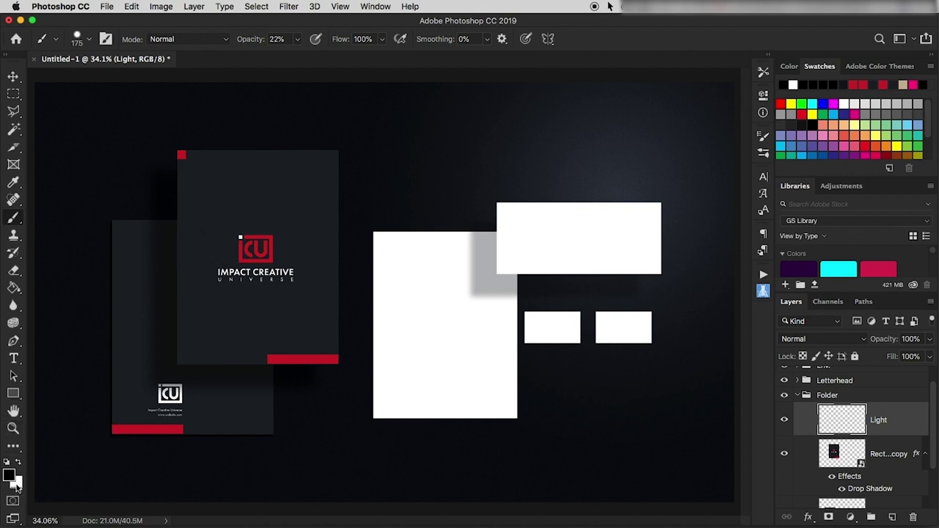
key("x")
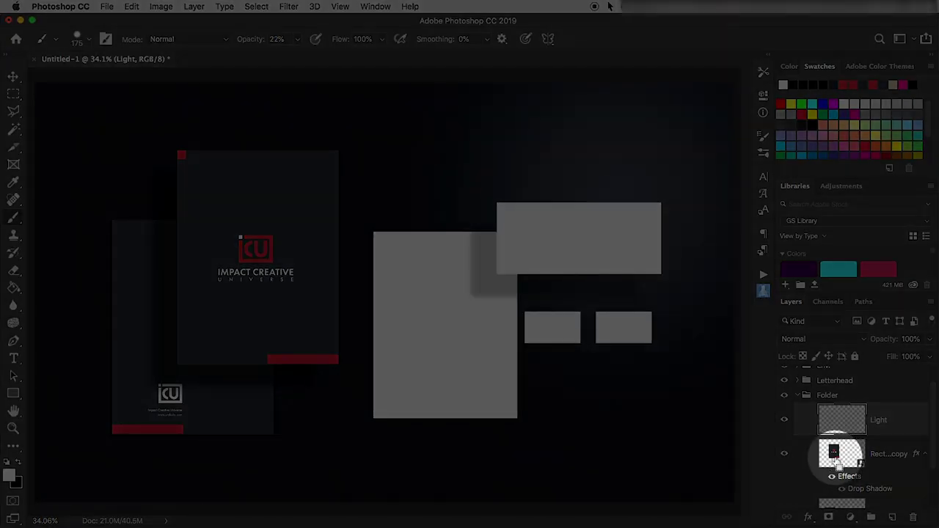
Step: Load the Rect copy cover shape as a selection, discard trial strokes, and set brush opacity 25%
left_click(833, 451, "super")
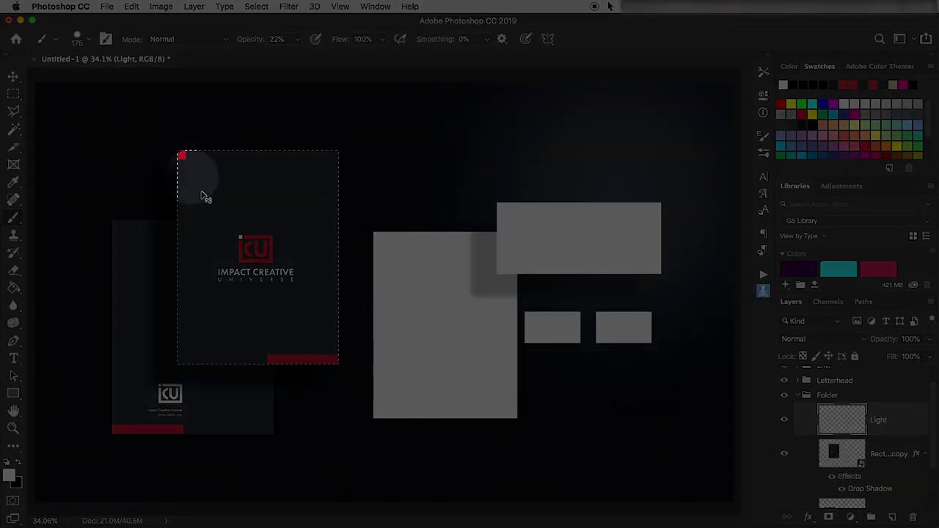
left_click_drag(297, 380, 340, 375)
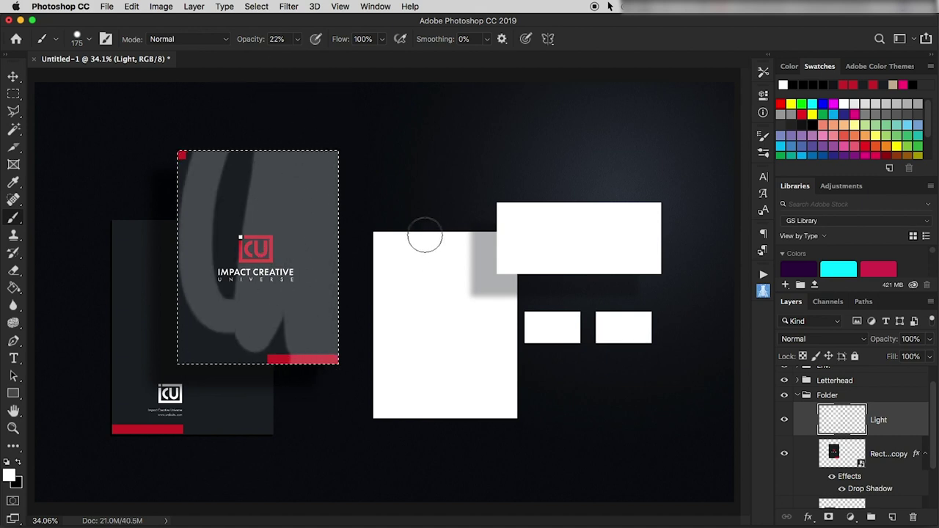
key("super+z")
left_click_drag(307, 414, 299, 128)
key("super+z")
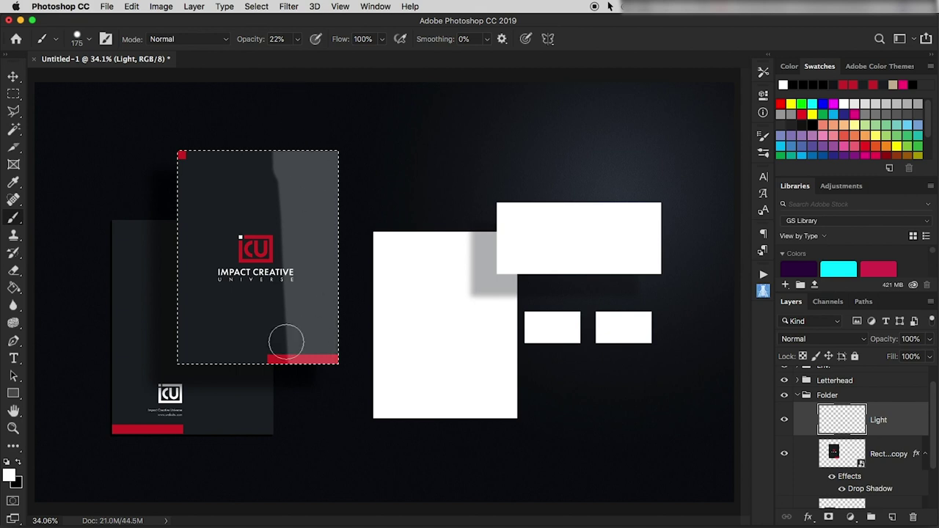
left_click_drag(285, 339, 293, 210)
key("super+z")
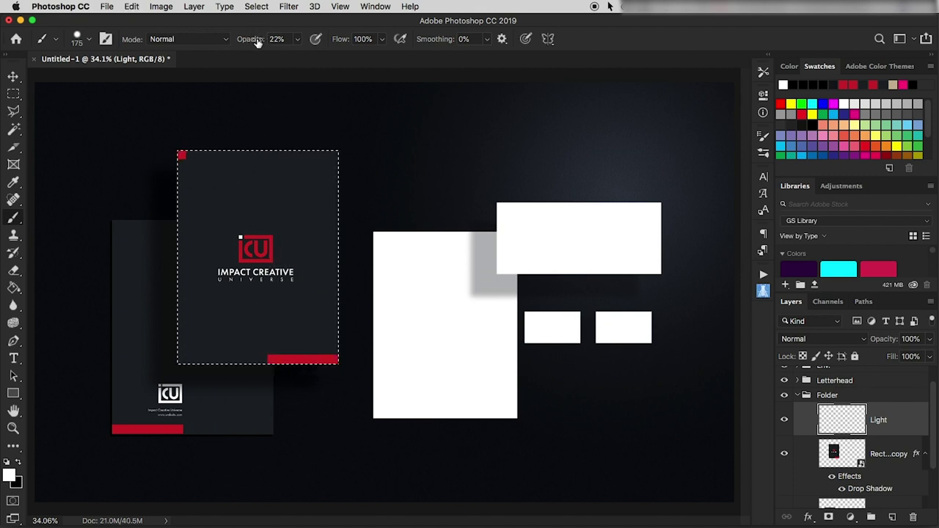
left_click_drag(255, 41, 256, 43)
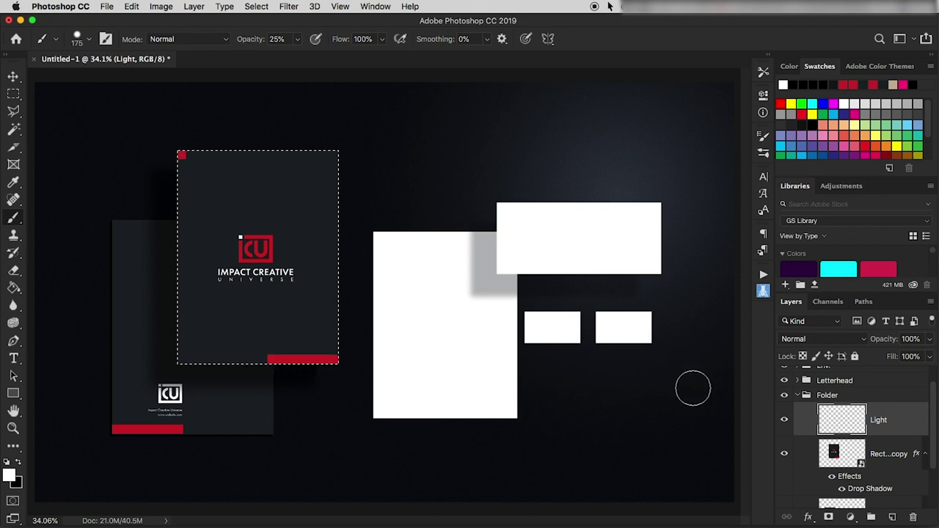
left_click(860, 339)
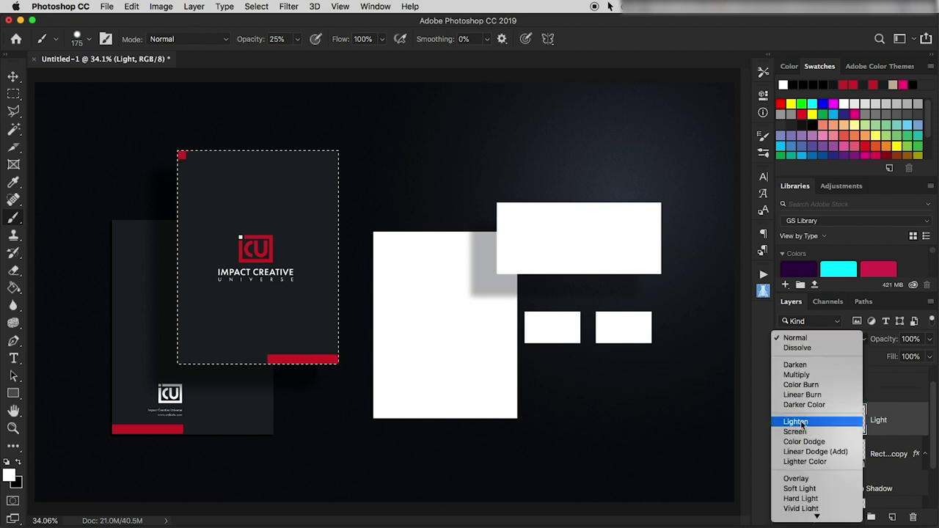
Step: Set the Light layer to Screen blending and make the brush 0% hardness
left_click(794, 431)
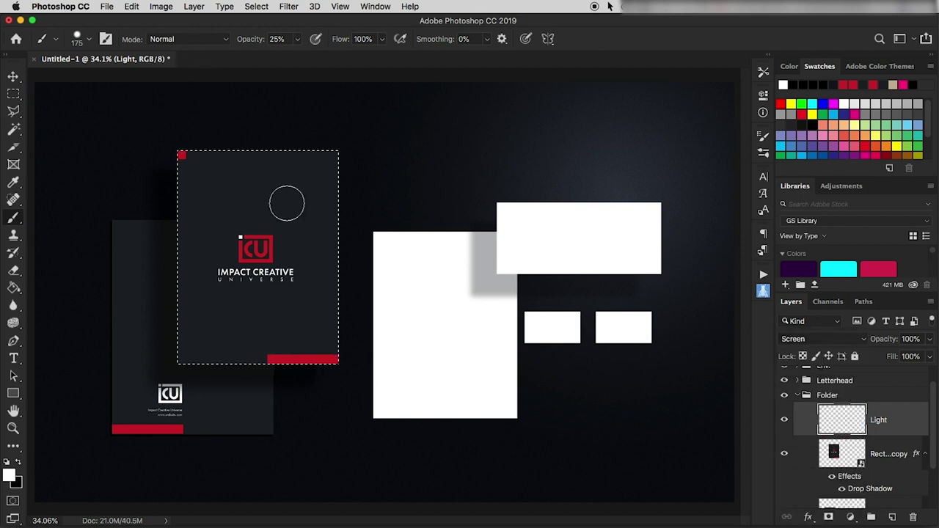
key("bracketright")
key("bracketright")
key("bracketright")
key("bracketright")
key("bracketright")
key("bracketright")
key("bracketright")
key("bracketright")
key("bracketright")
key("bracketright")
mouse_move(340, 163)
left_mouse_down()
mouse_move(327, 205)
mouse_move(325, 345)
left_mouse_up()
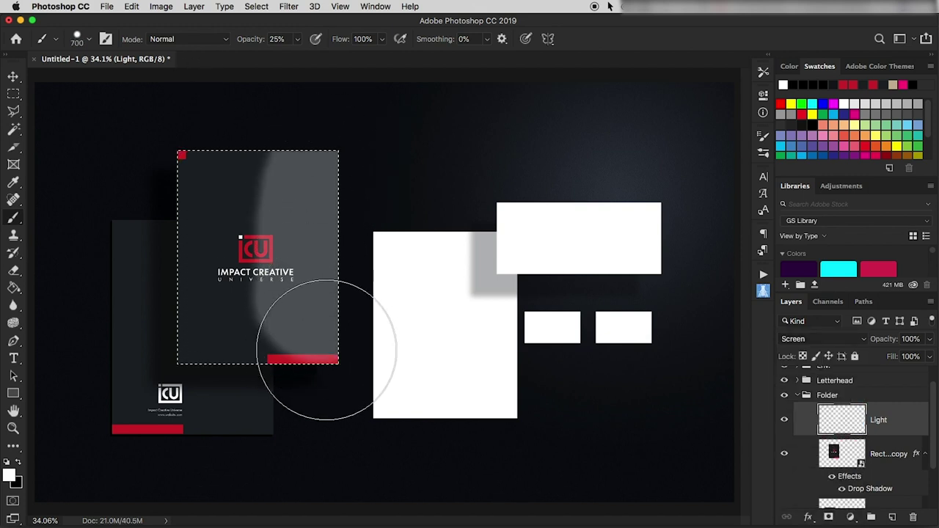
key("super+z")
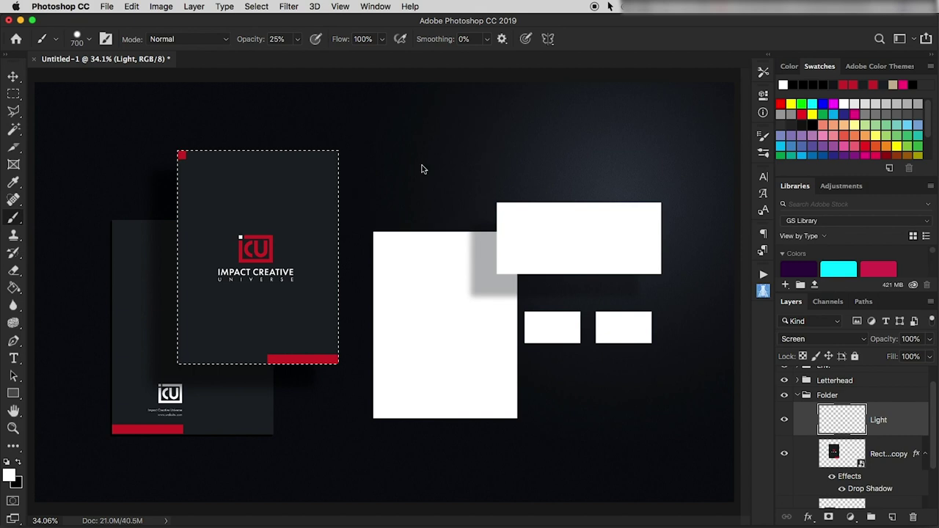
right_click(422, 169)
left_click_drag(545, 75, 469, 73)
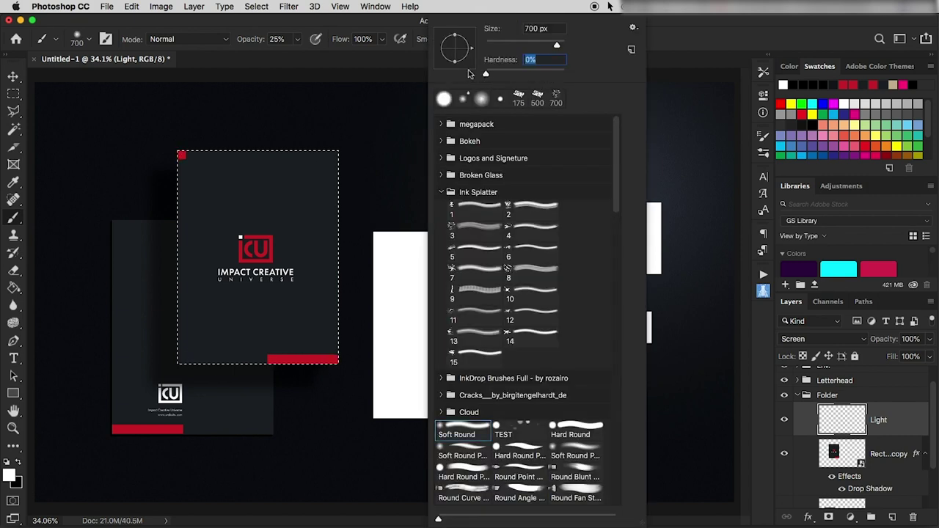
left_click(668, 42)
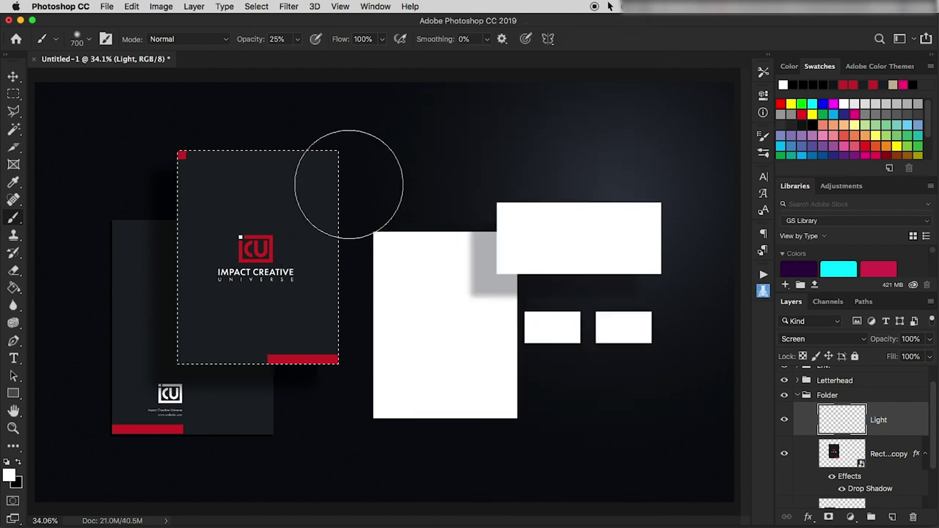
Step: Paint a broad light streak over the cover with a 900 px brush and set fill to 62%
mouse_move(311, 196)
left_mouse_down()
mouse_move(335, 312)
mouse_move(323, 346)
mouse_move(342, 269)
left_mouse_up()
key("super+z")
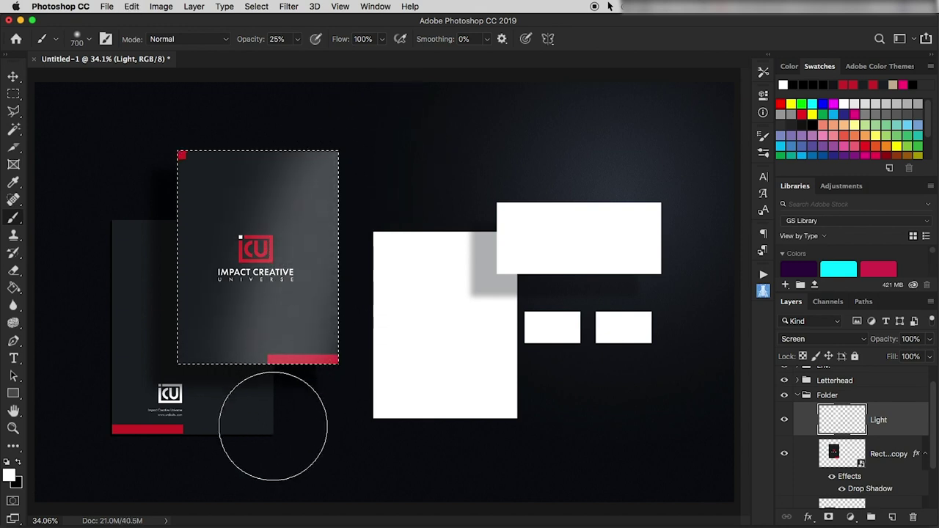
key("bracketright")
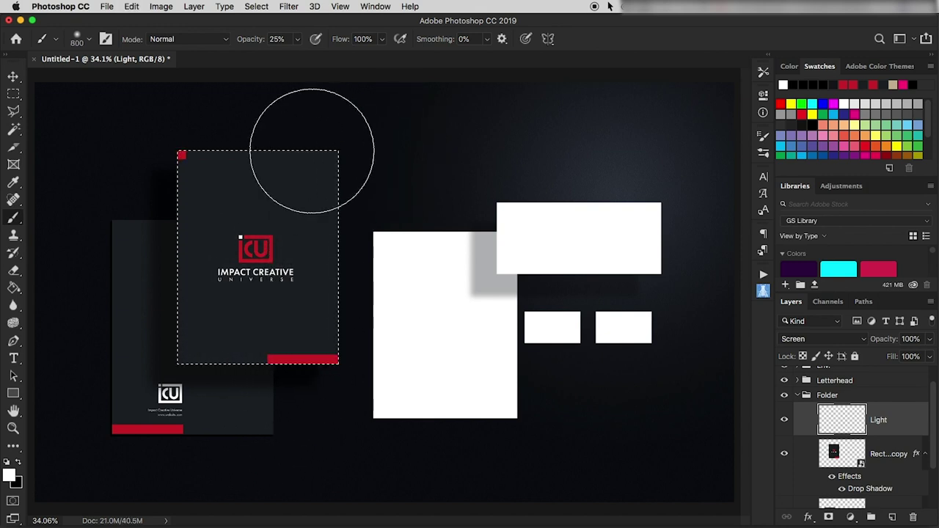
key("bracketright")
left_click_drag(320, 157, 325, 275)
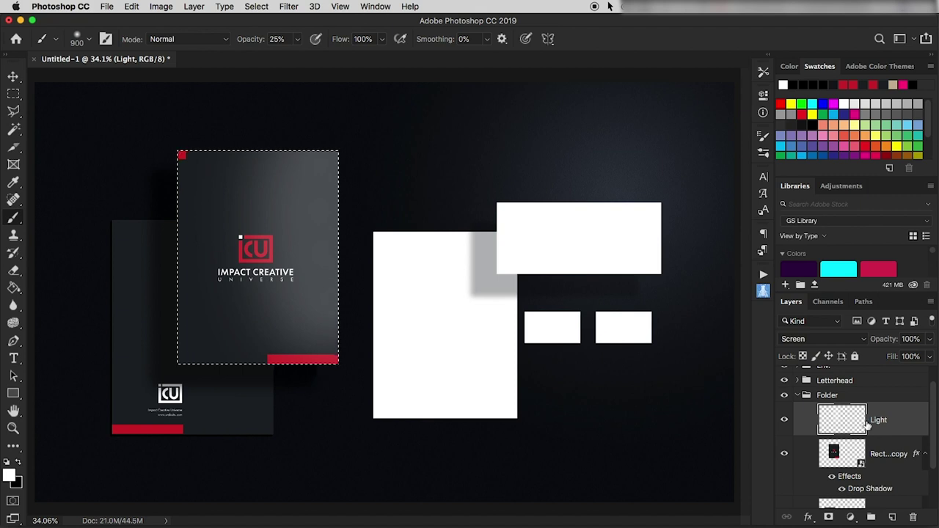
mouse_move(892, 359)
left_mouse_down()
mouse_move(868, 361)
mouse_move(884, 343)
left_mouse_up()
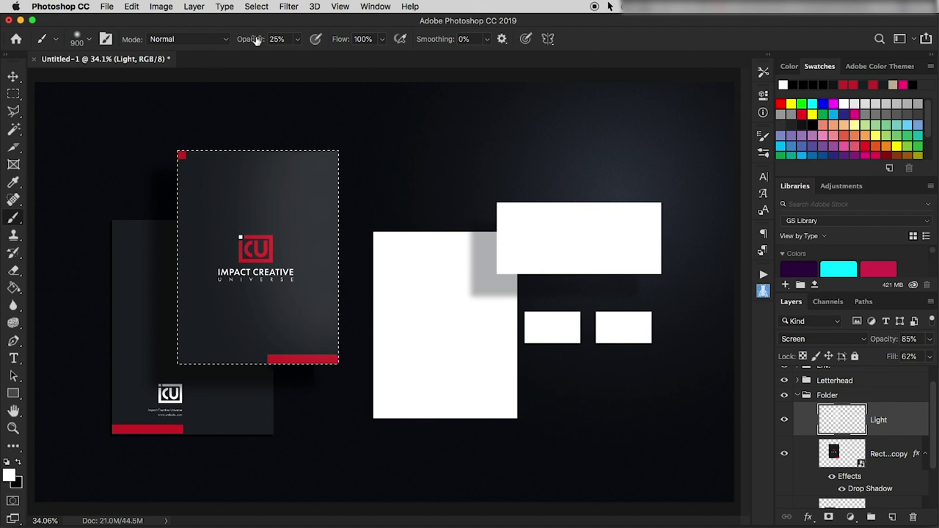
Step: Lower the Light layer opacity to 78%, deselect, and check the highlight at 100% zoom
left_click_drag(256, 40, 252, 40)
key("super+d")
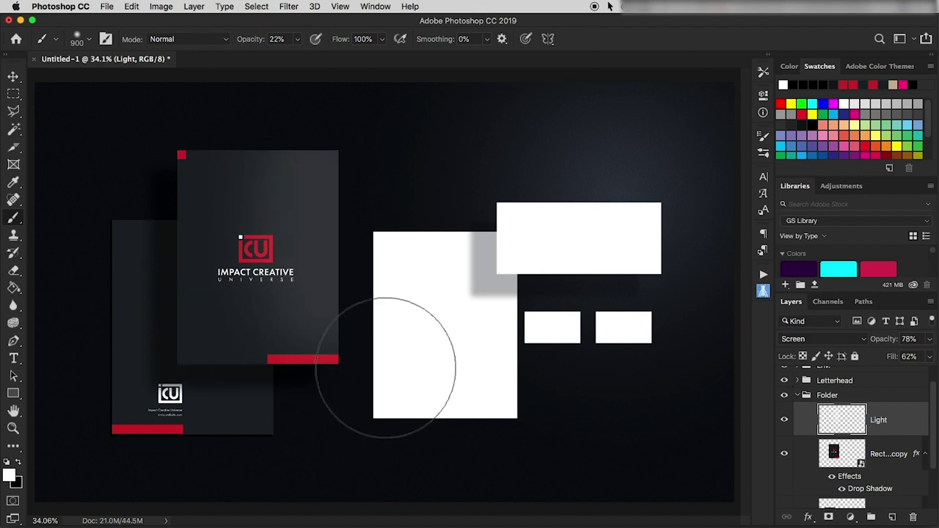
key("super+1")
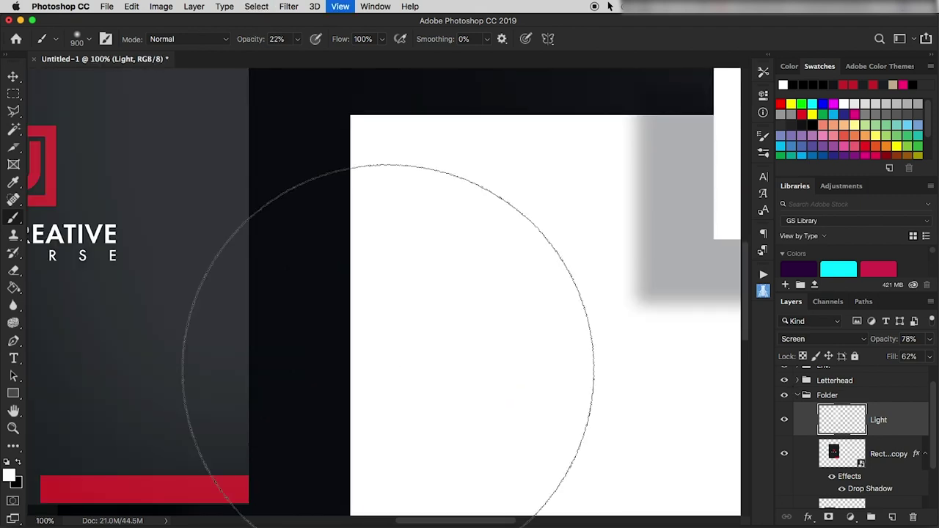
key("super+0")
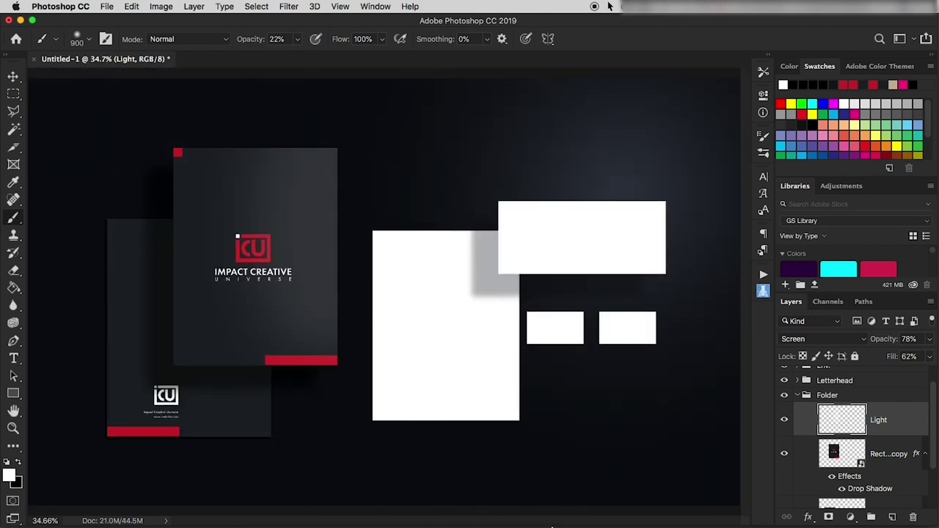
mouse_move(554, 524)
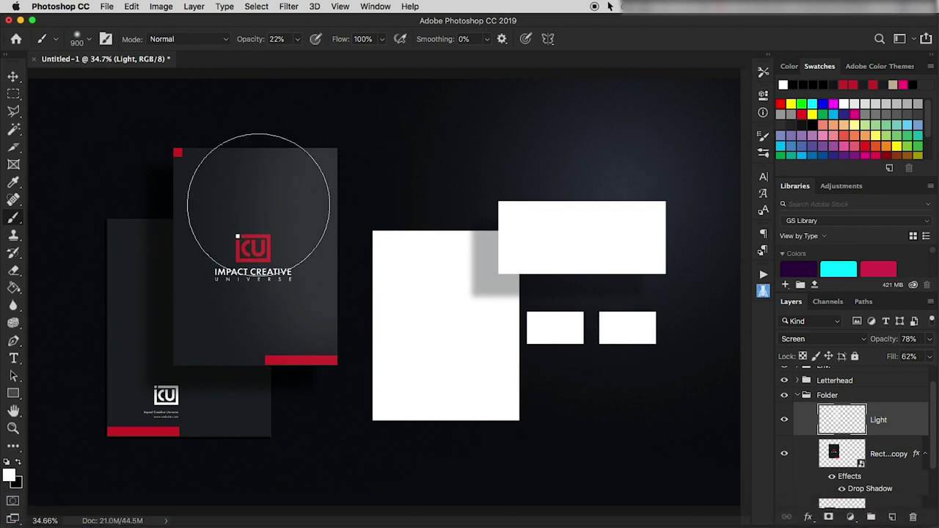
Step: Place ICU-Letterhead@4x-100 into the Letterhead group's Rectangle 2 smart object and save it
left_click(798, 396)
left_click(798, 404)
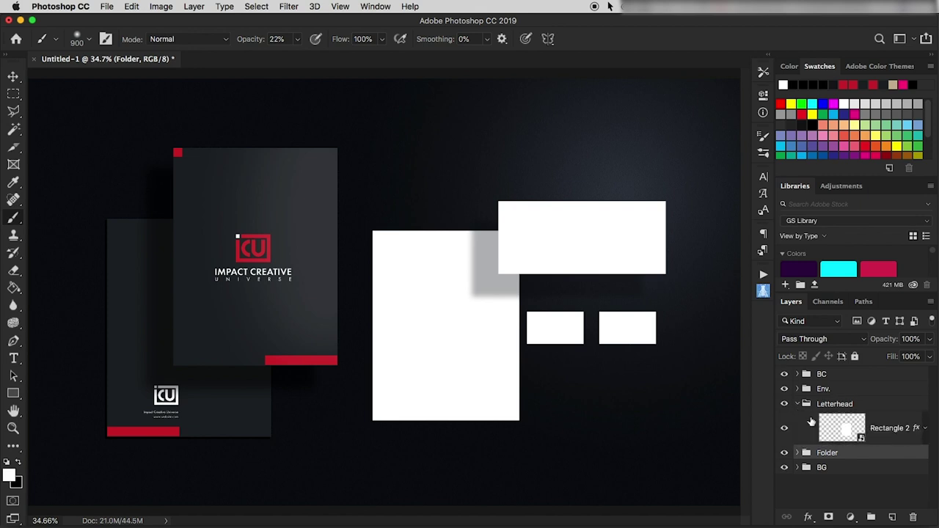
double_click(853, 431)
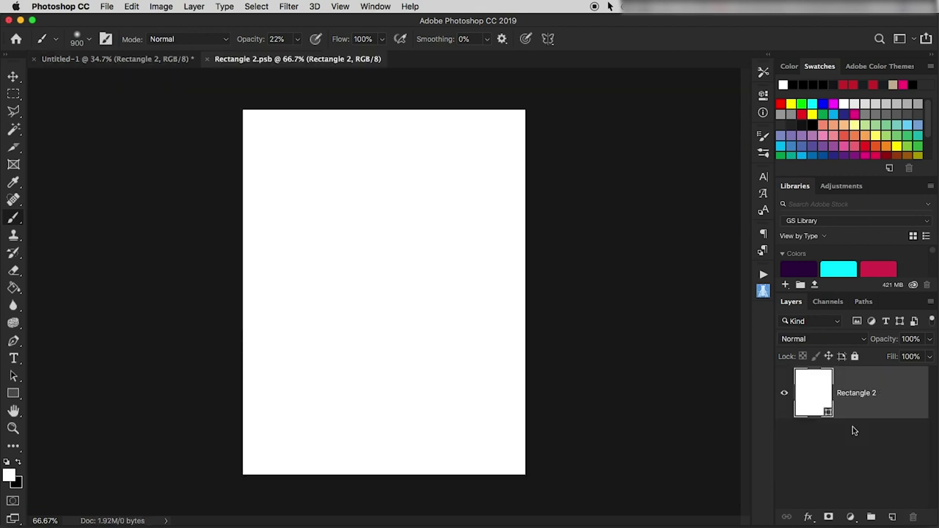
key("super+Tab")
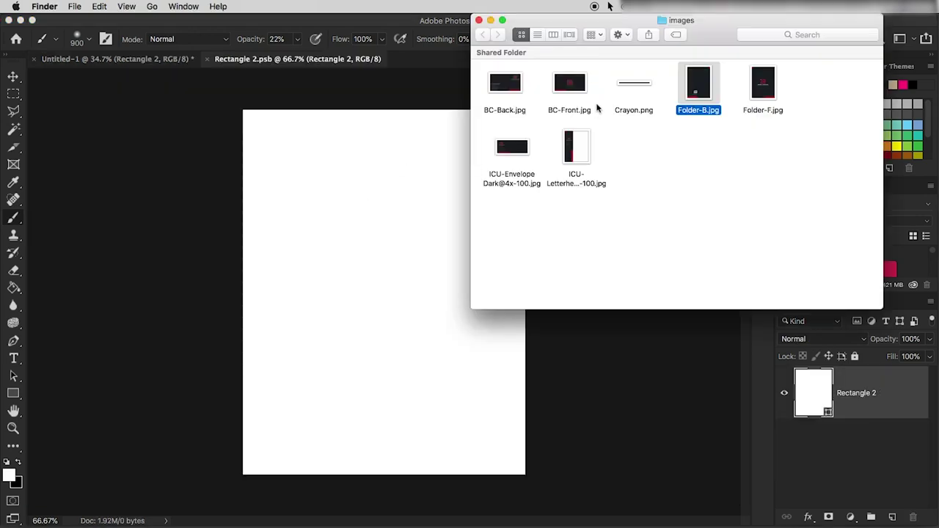
left_click_drag(574, 148, 396, 294)
left_click(516, 39)
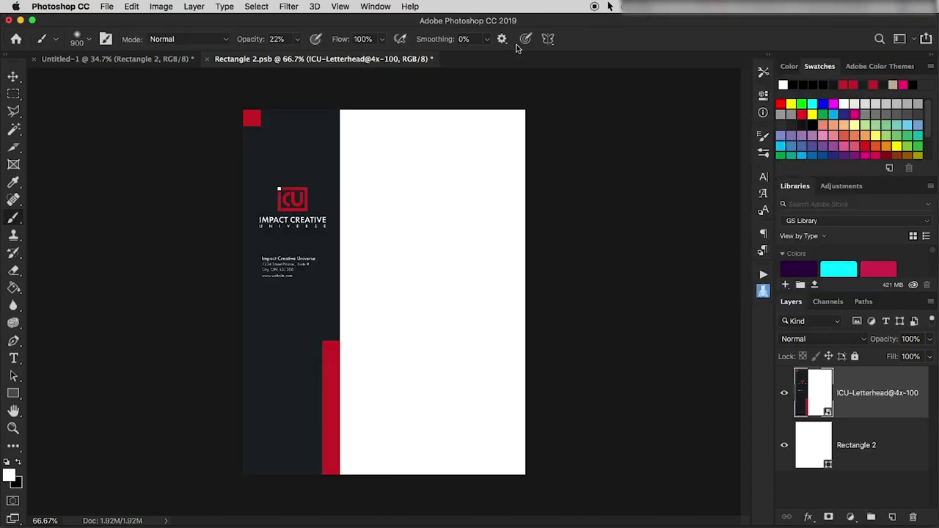
left_click(207, 59)
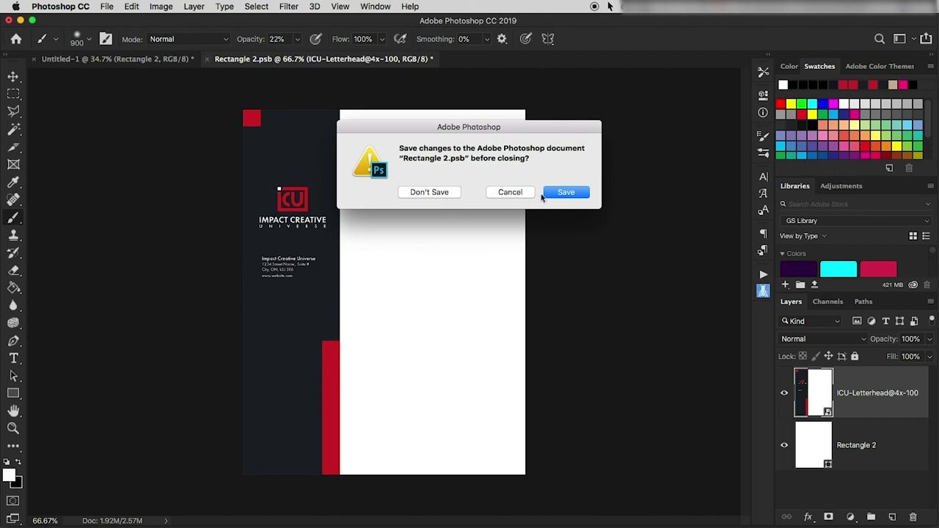
left_click(567, 193)
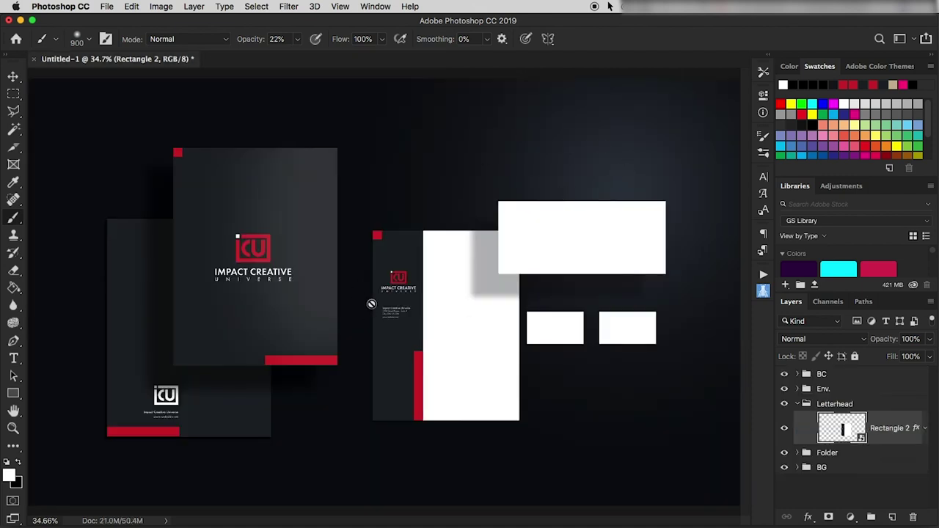
left_click(798, 406)
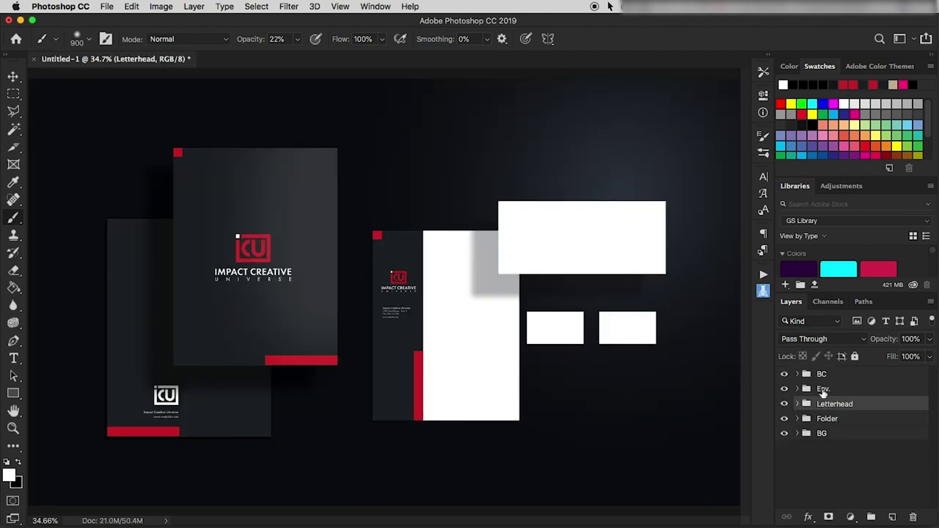
left_click(798, 389)
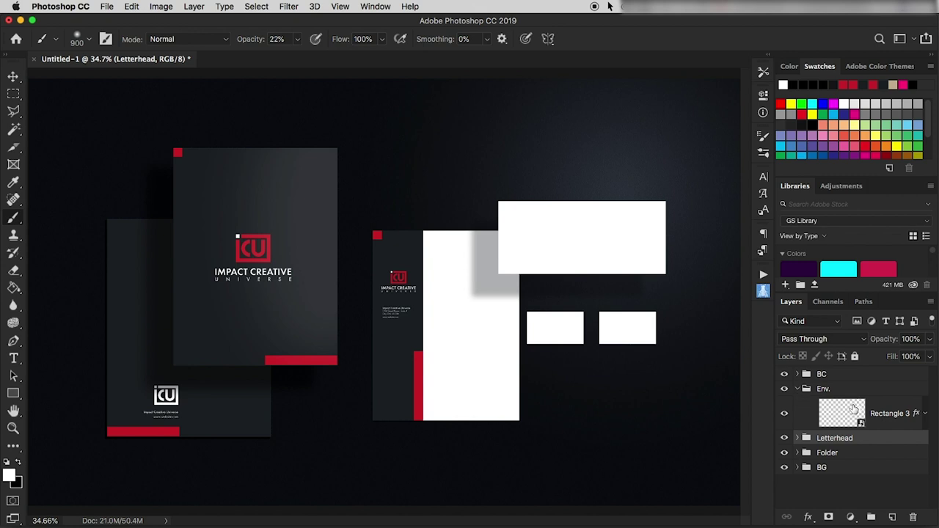
double_click(853, 409)
key("super+Tab")
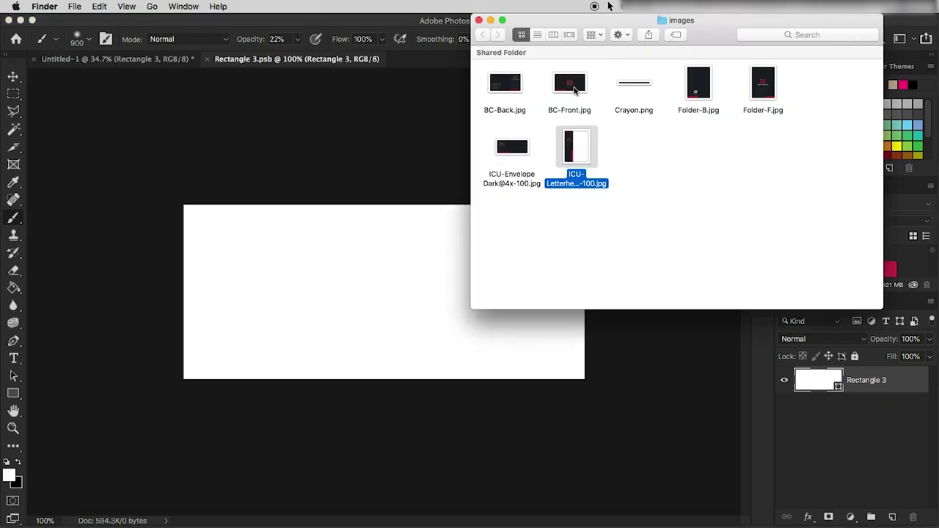
left_click_drag(514, 149, 387, 271)
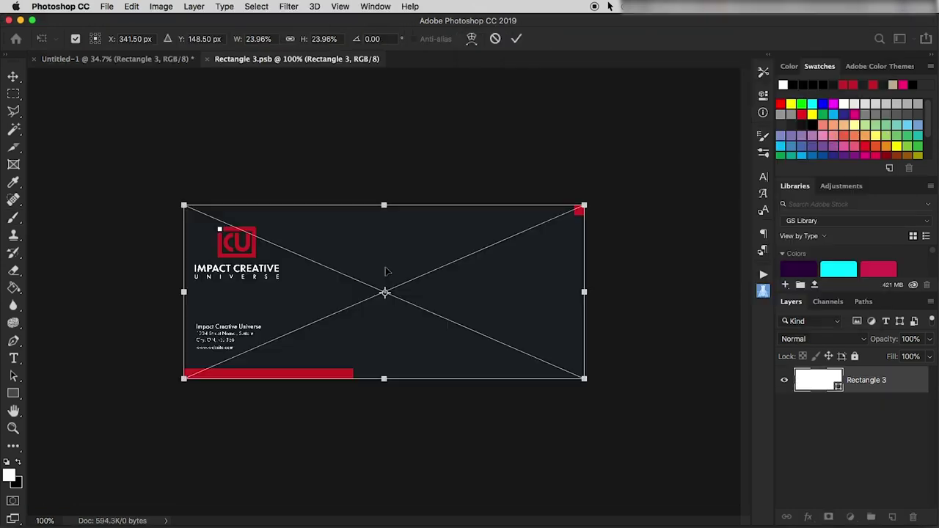
left_click(516, 40)
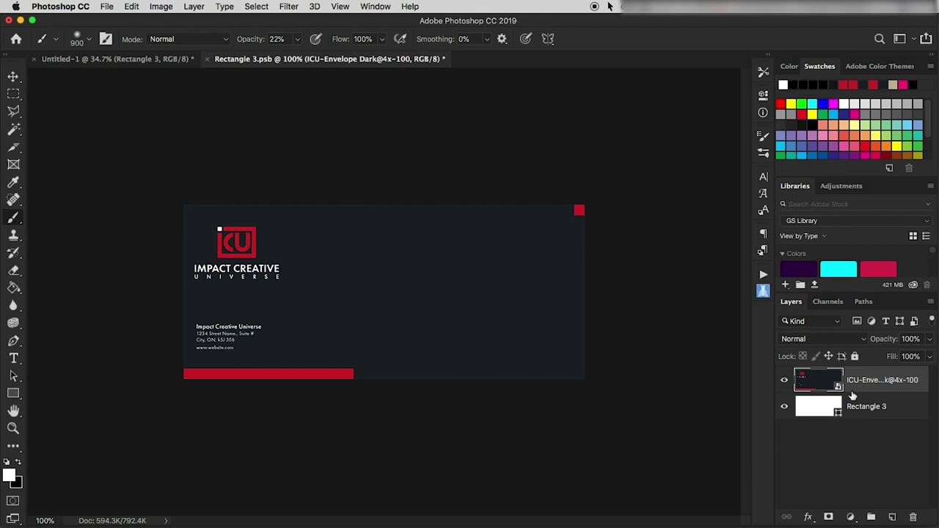
left_click(208, 60)
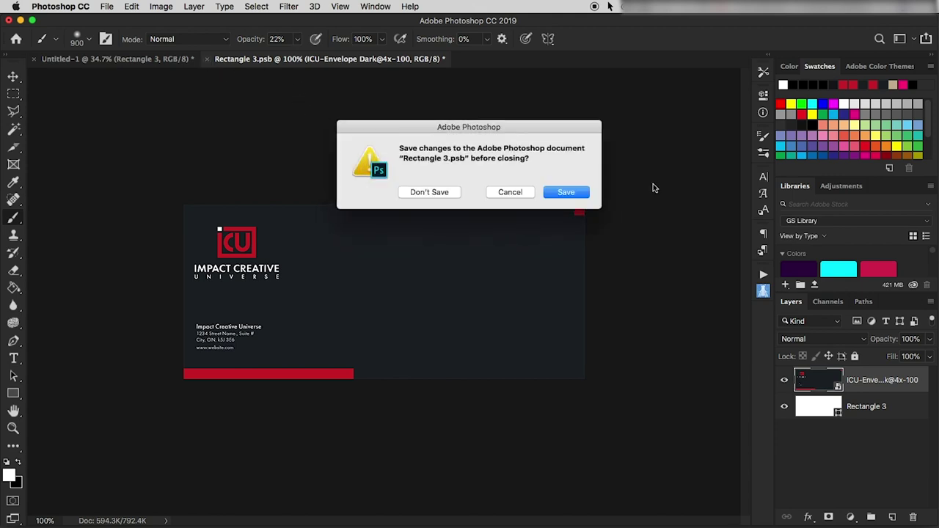
left_click(569, 193)
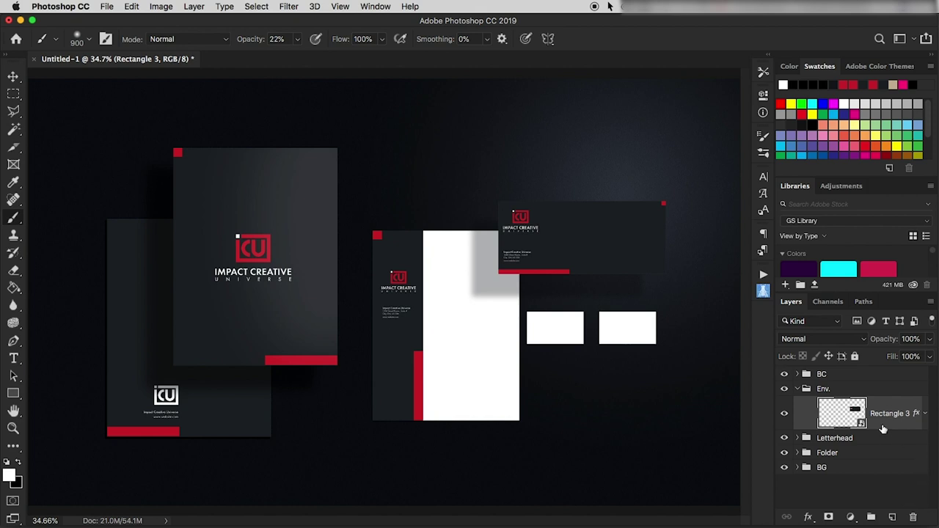
Step: On a new layer within the envelope selection, paint a soft white highlight at 86% fill
left_click(891, 518)
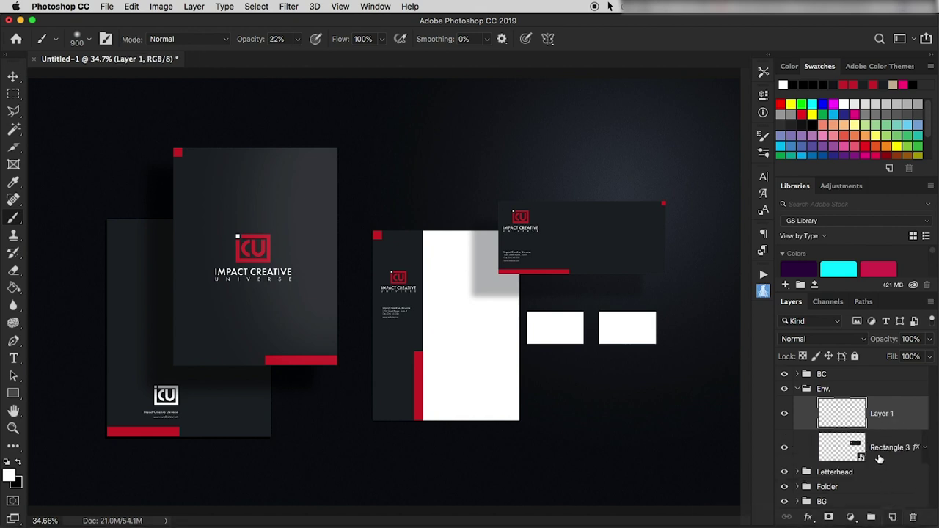
left_click(855, 449, "super")
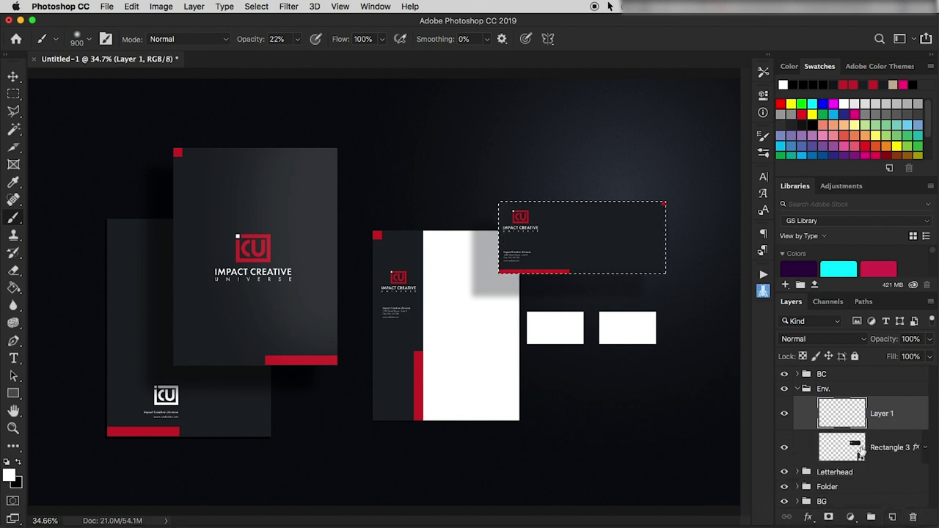
mouse_move(663, 168)
left_mouse_down()
mouse_move(591, 253)
mouse_move(556, 330)
left_mouse_up()
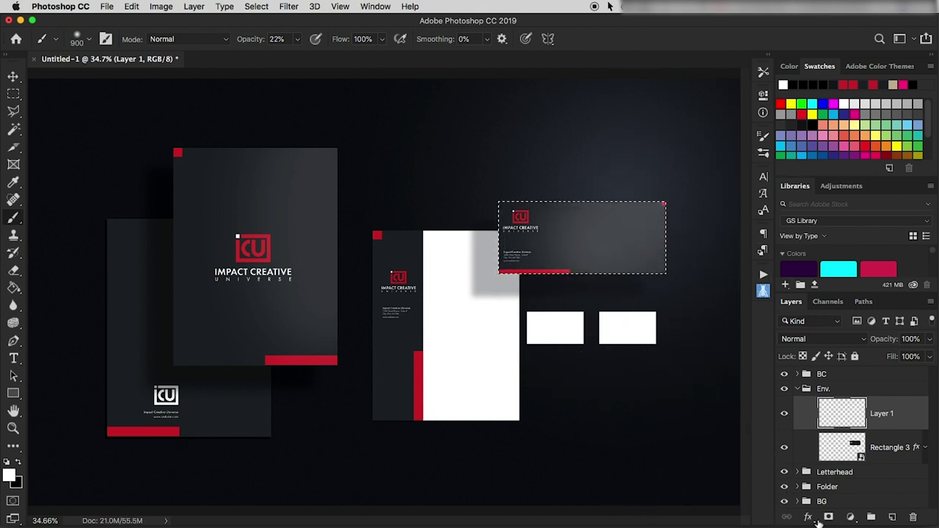
mouse_move(898, 352)
left_mouse_down()
mouse_move(886, 357)
mouse_move(890, 345)
left_mouse_up()
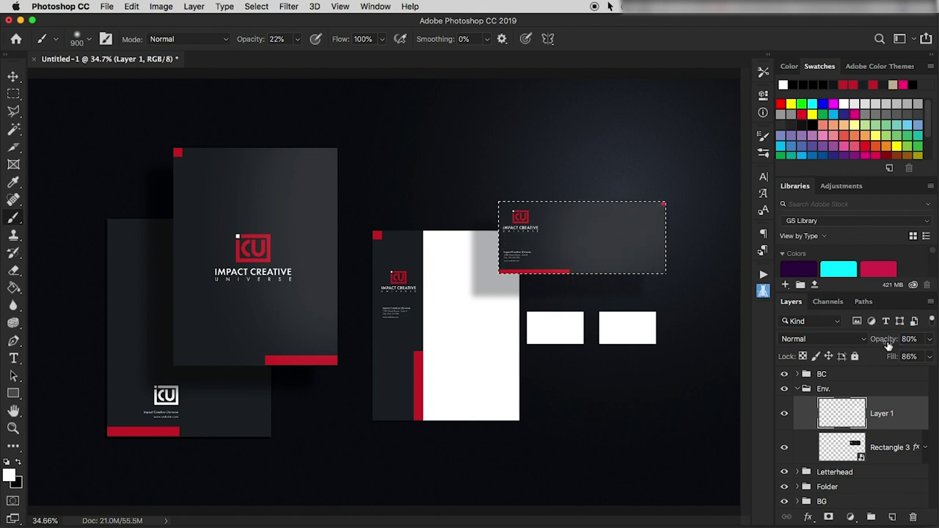
left_click(797, 389)
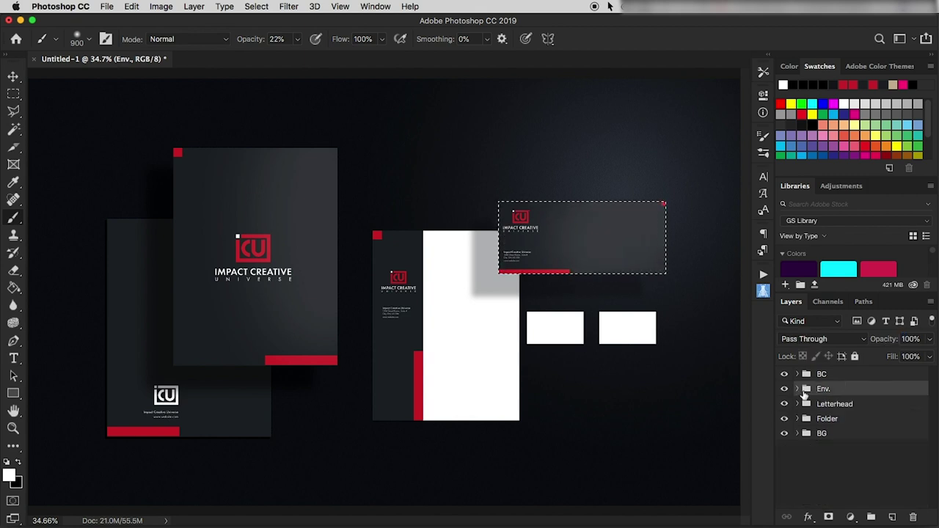
key("super+d")
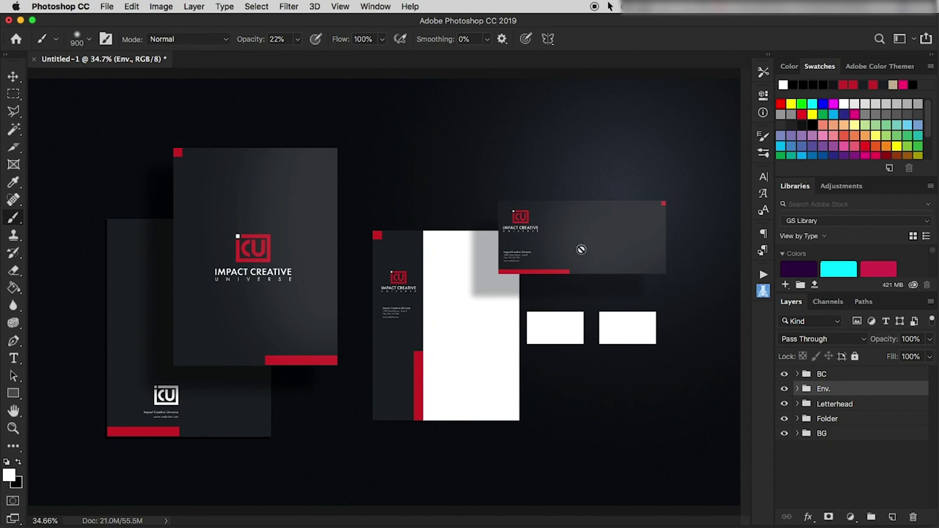
Step: Place BC-Front.jpg into the BC group's BC-Front smart object and save it
left_click(797, 374)
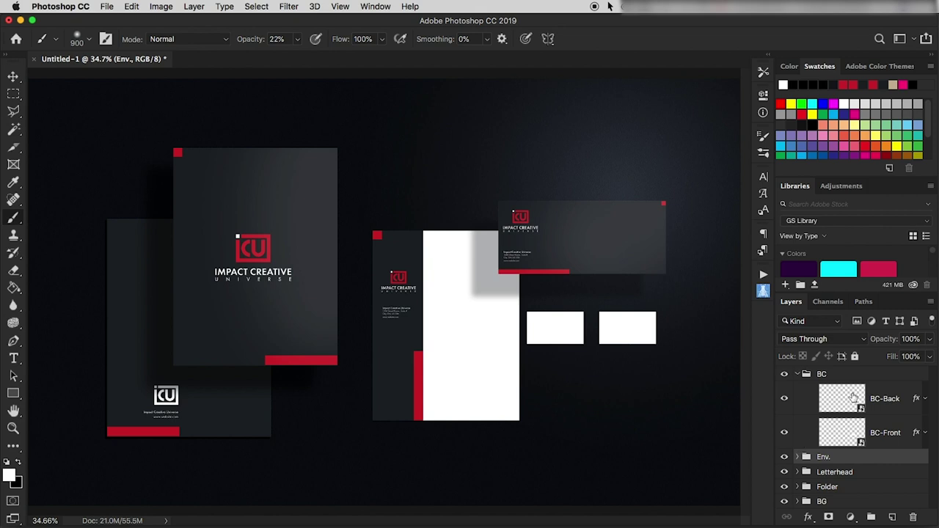
left_click(845, 439)
double_click(845, 440)
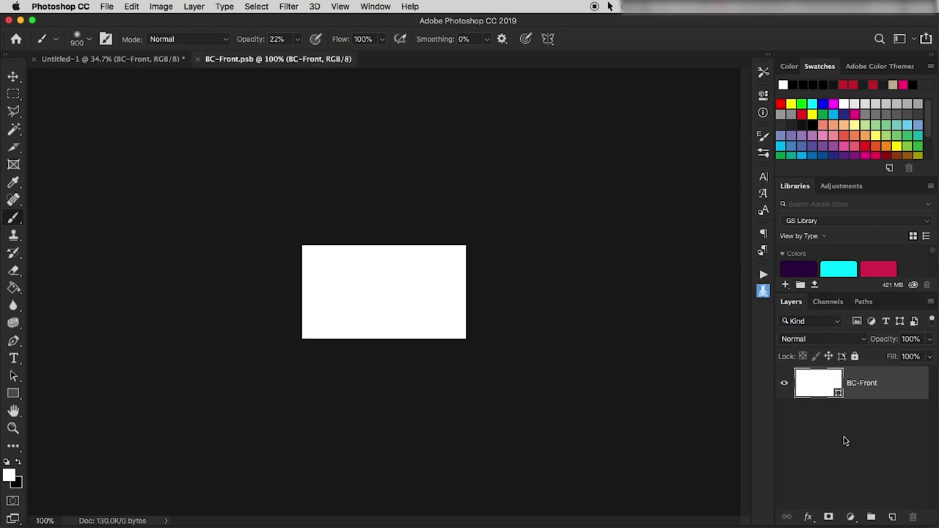
key("super+Tab")
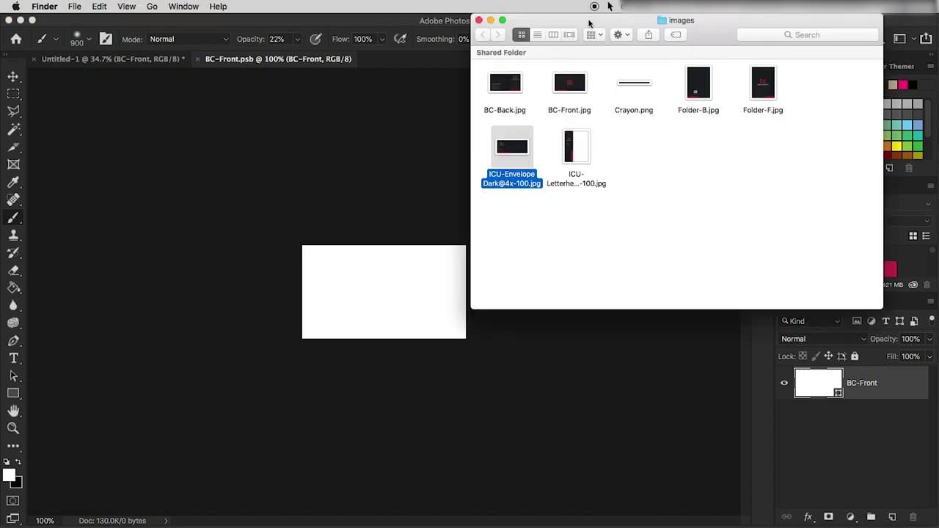
left_click_drag(571, 86, 384, 307)
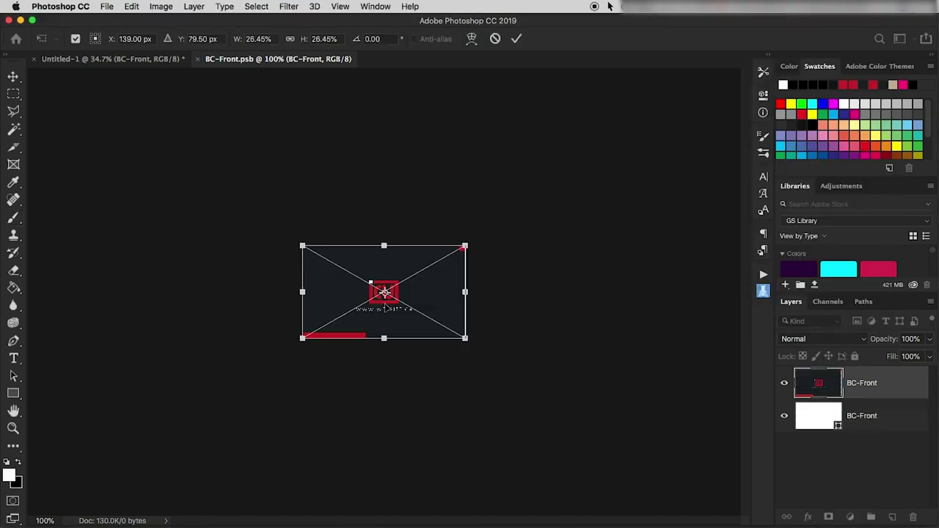
left_click(516, 41)
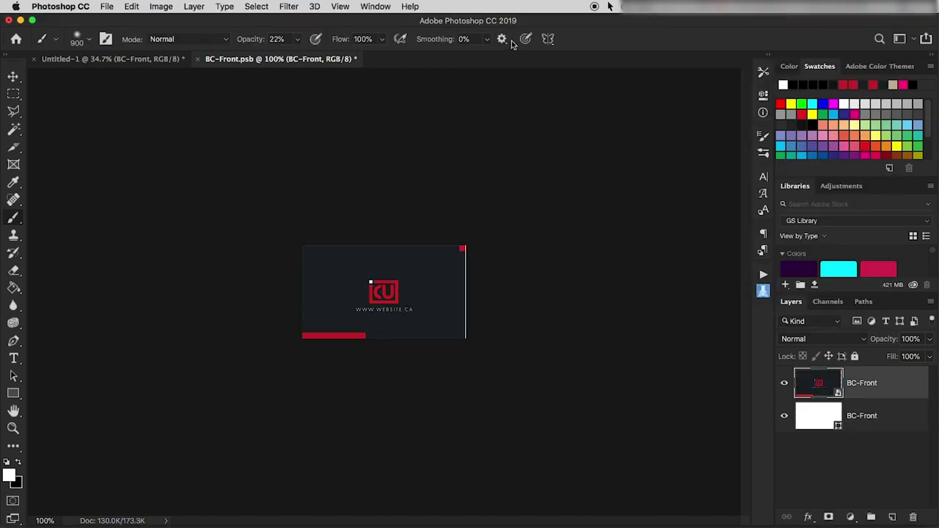
left_click(196, 60)
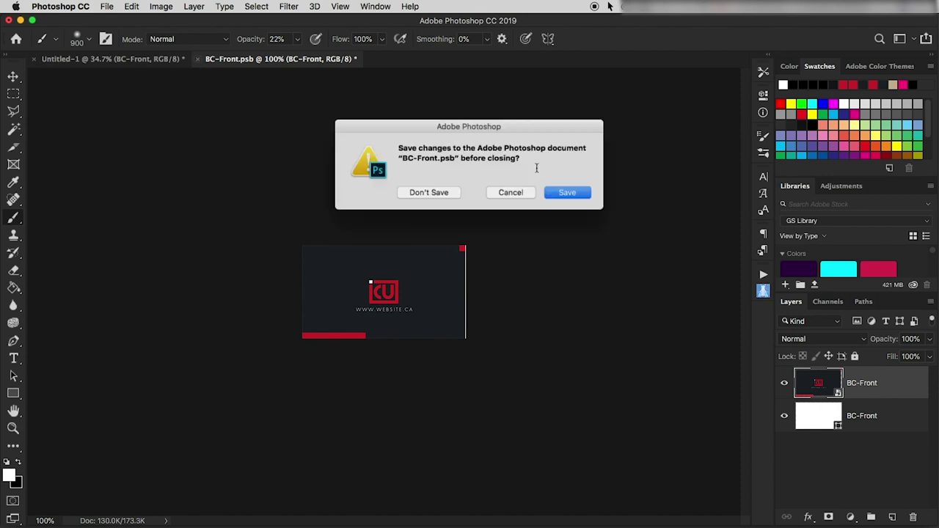
left_click(457, 192)
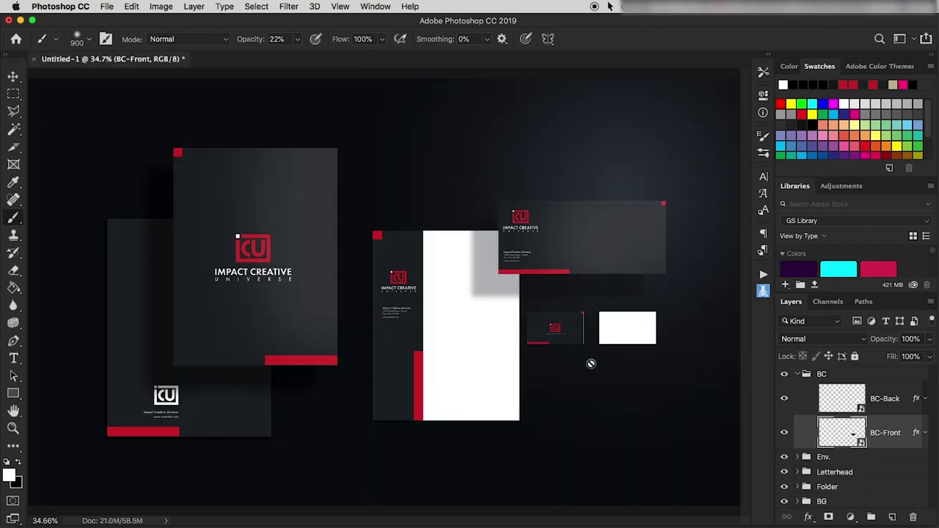
Step: Enlarge the front card artwork slightly to cover the card edges and save
double_click(850, 437)
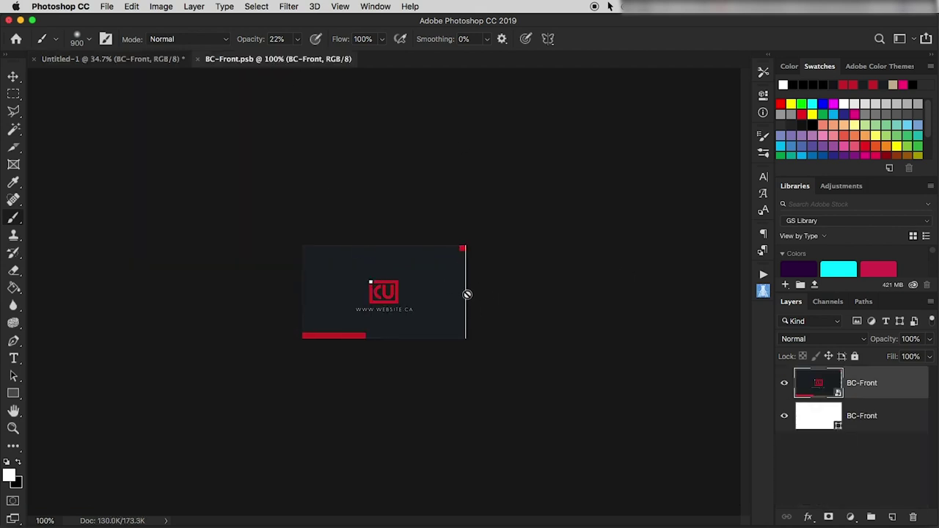
key("super+t")
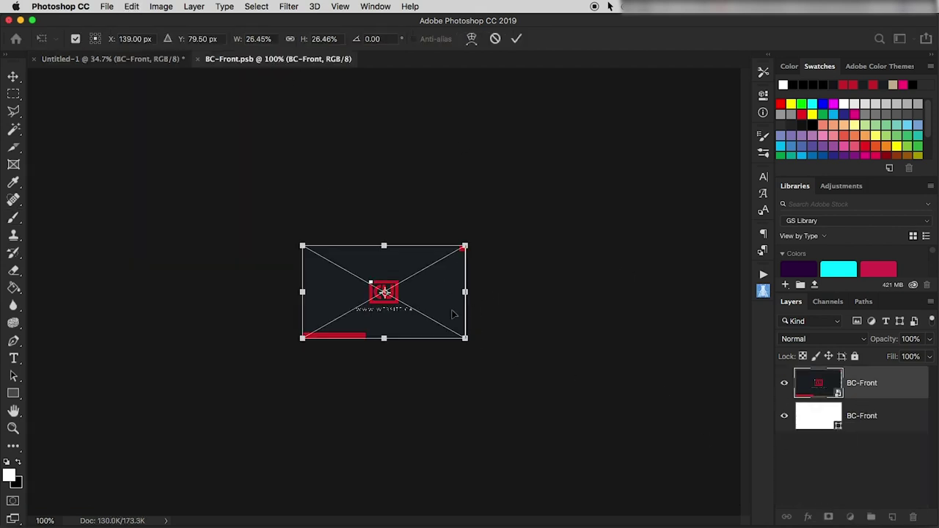
left_click_drag(466, 341, 473, 345)
key("super+plus")
key("Return")
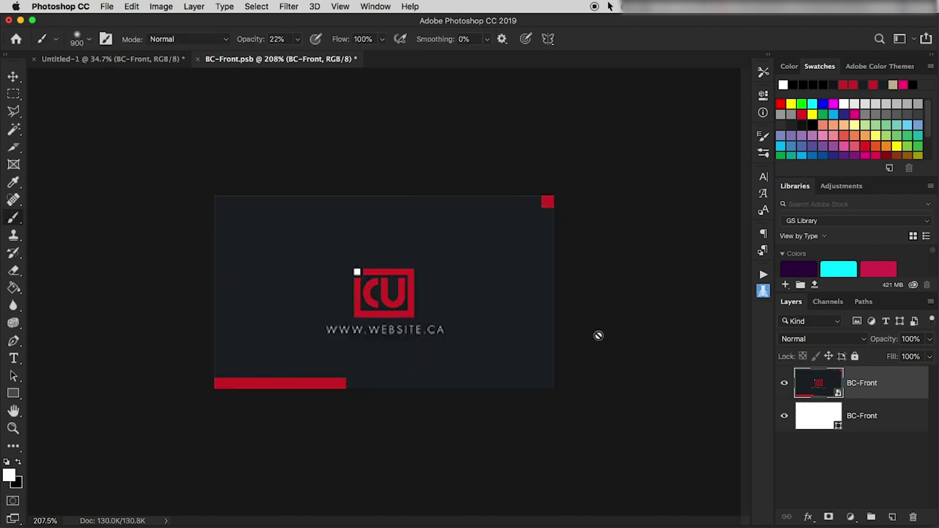
key("super+s")
key("super+w")
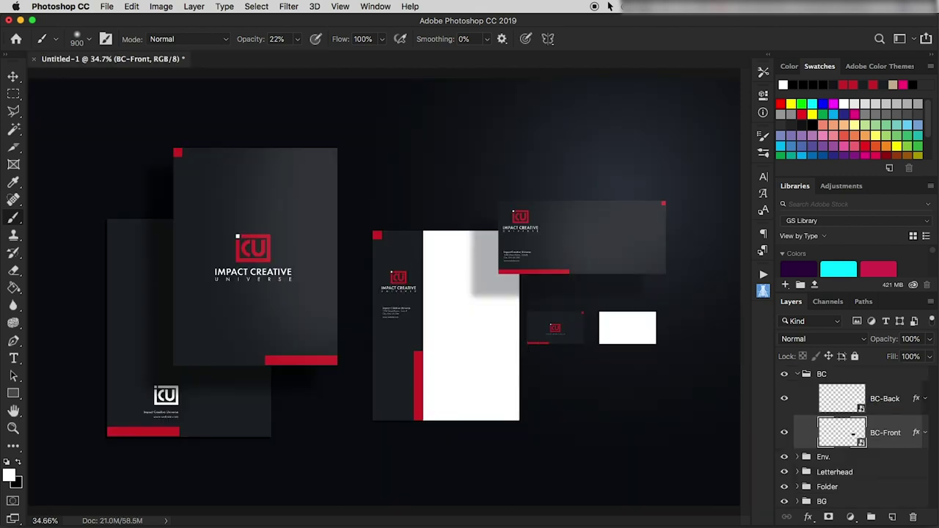
Step: Place BC-Back.jpg into the BC-Back smart object, save it, and collapse the BC group
double_click(841, 403)
key("super+Tab")
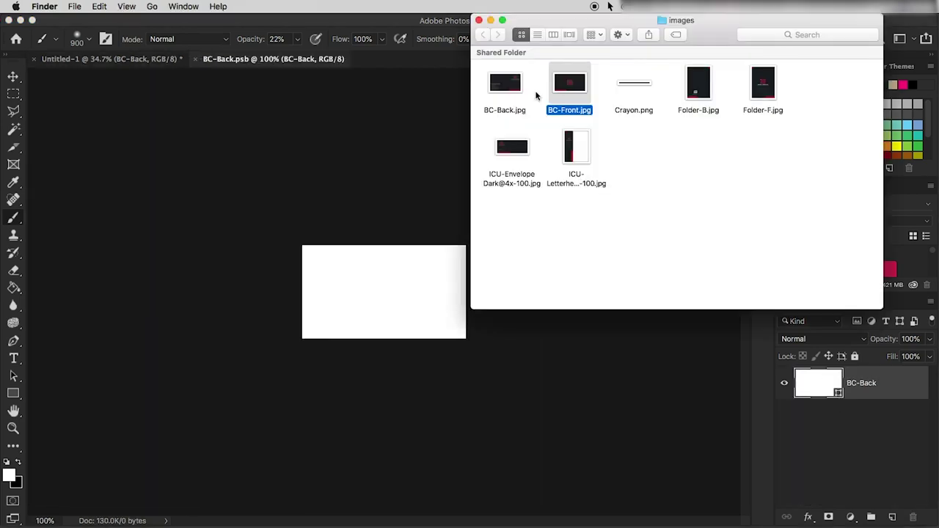
left_click_drag(502, 89, 411, 289)
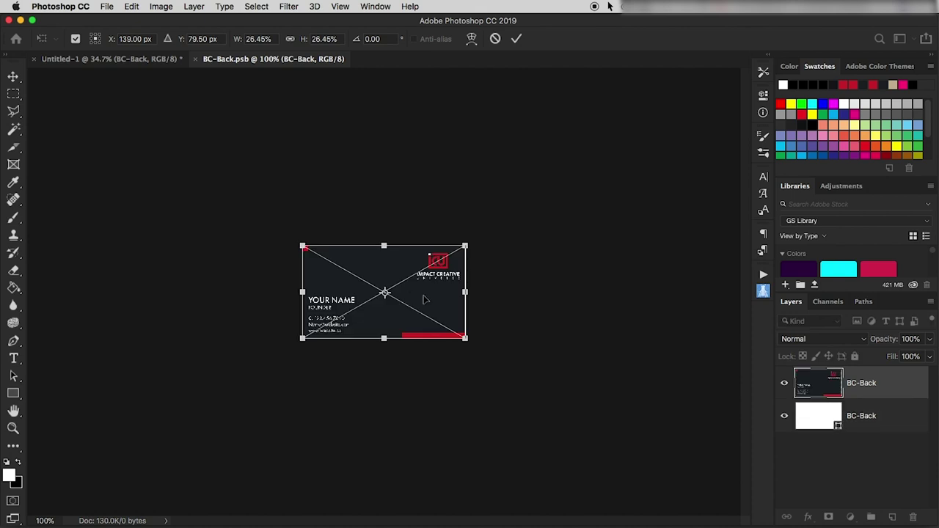
key("Return")
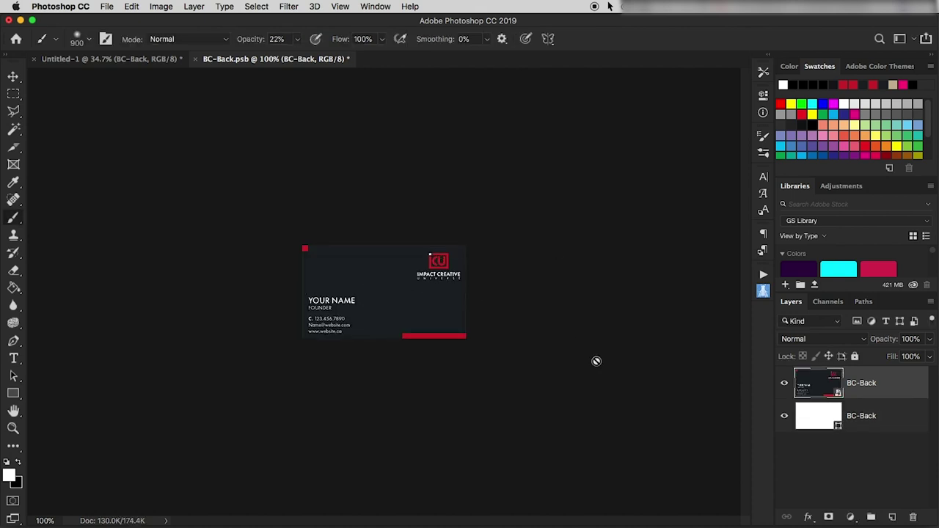
left_click(195, 59)
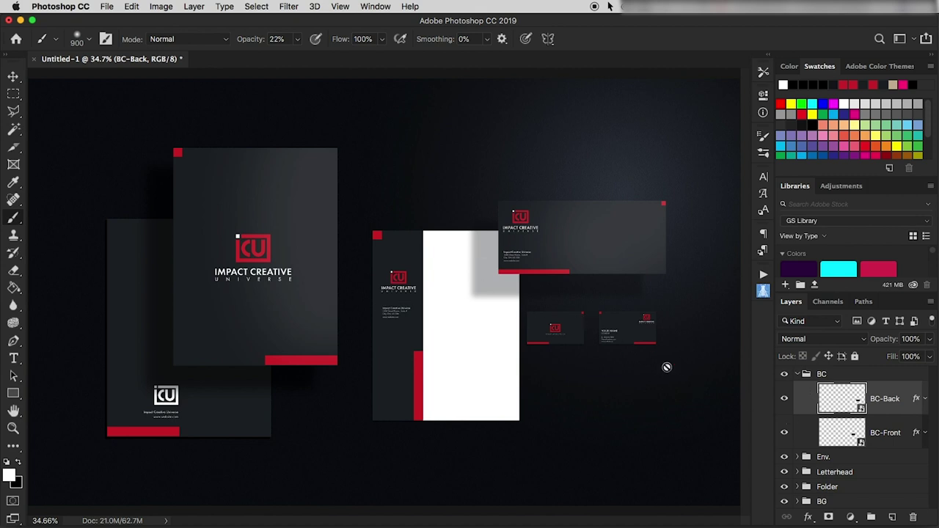
left_click(799, 375)
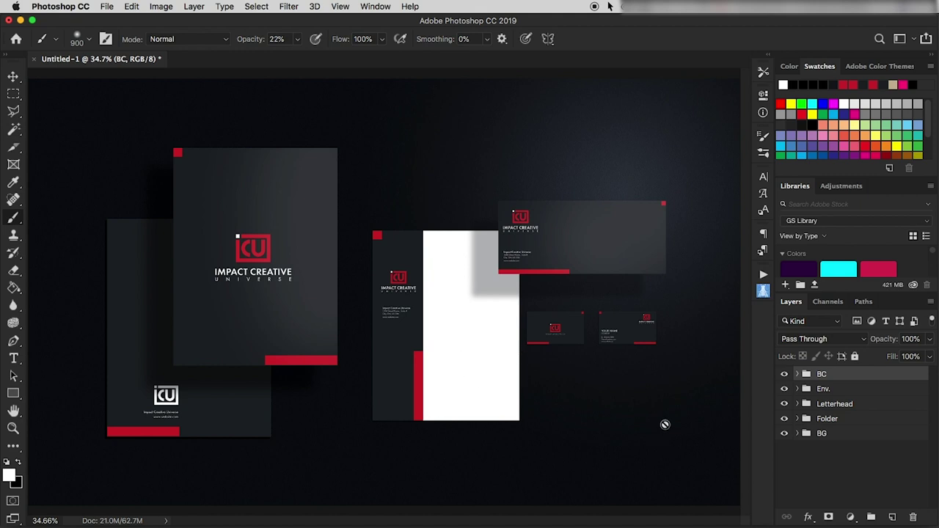
Step: Create a new layer group named P
left_click(872, 517)
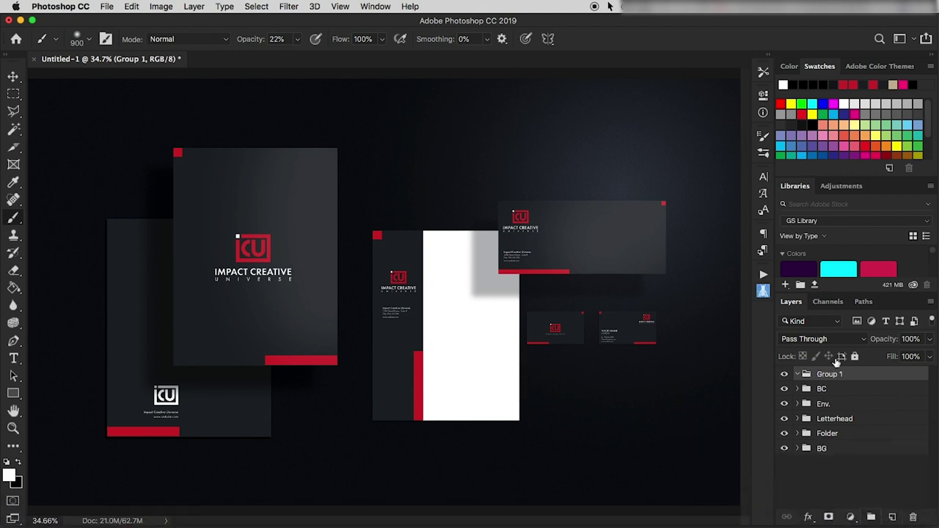
double_click(831, 375)
type("P")
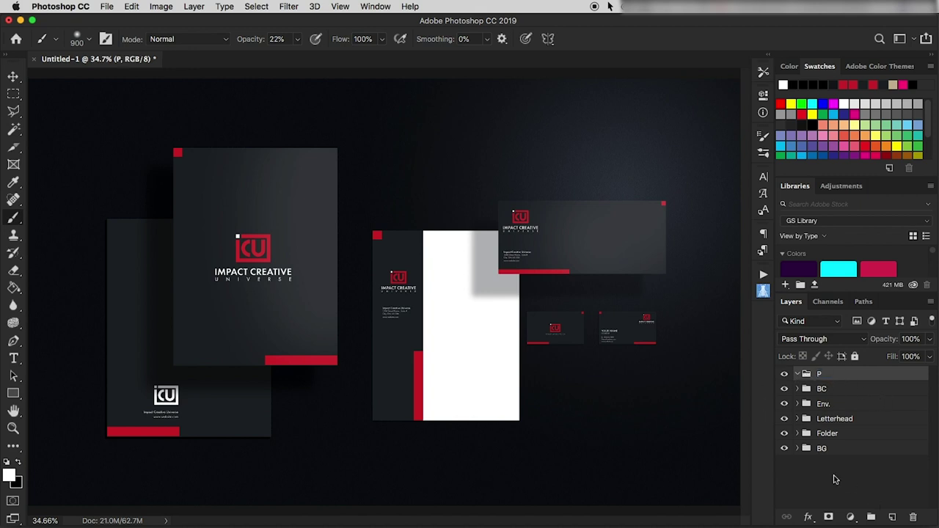
Step: Place Crayon.png below the business cards, scale it down, and move it into group P
key("super+Tab")
left_click_drag(640, 88, 603, 414)
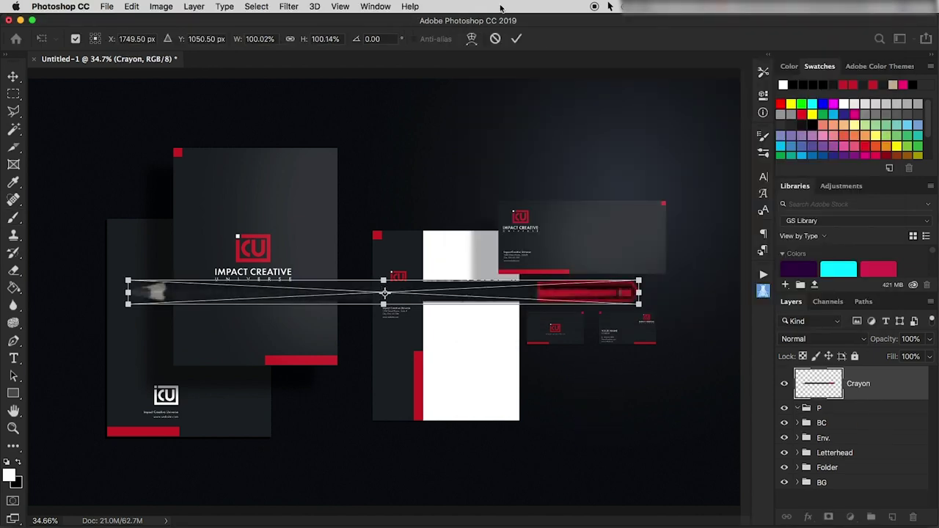
left_click_drag(638, 281, 626, 373)
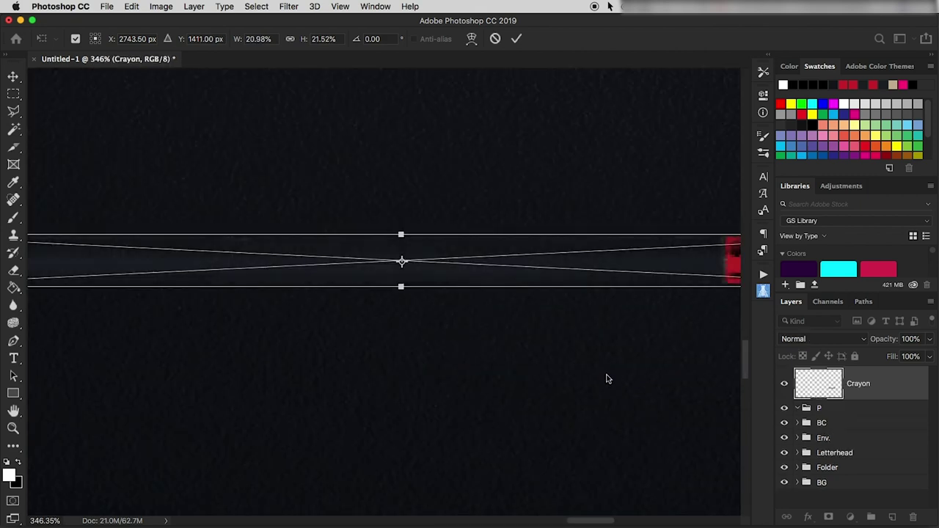
scroll(606, 380, "down", 3)
scroll(606, 380, "right", 5)
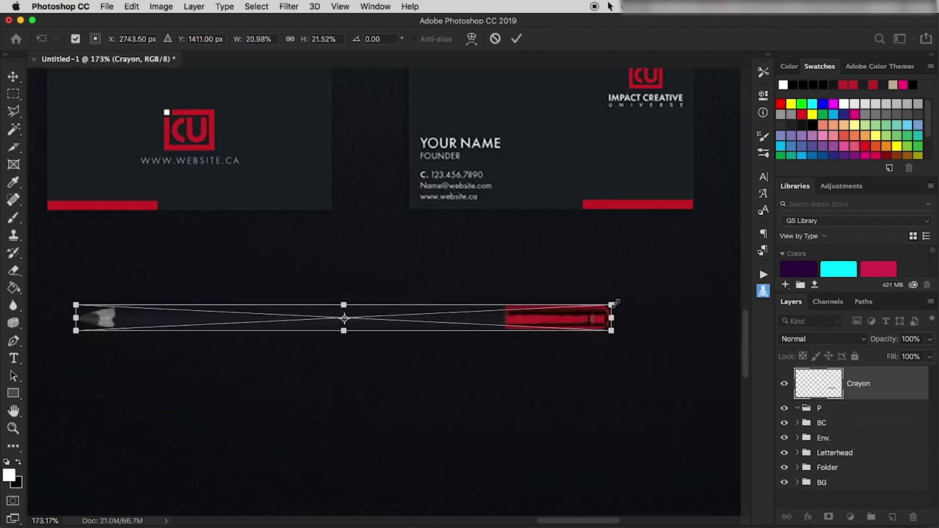
mouse_move(612, 303)
left_mouse_down()
mouse_move(578, 311)
mouse_move(612, 308)
mouse_move(549, 357)
mouse_move(564, 359)
left_mouse_up()
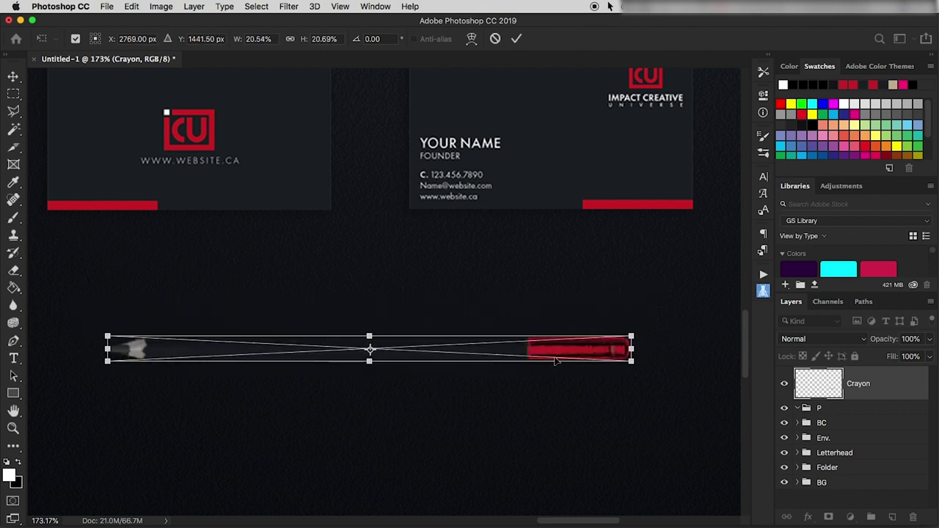
key("Return")
key("b")
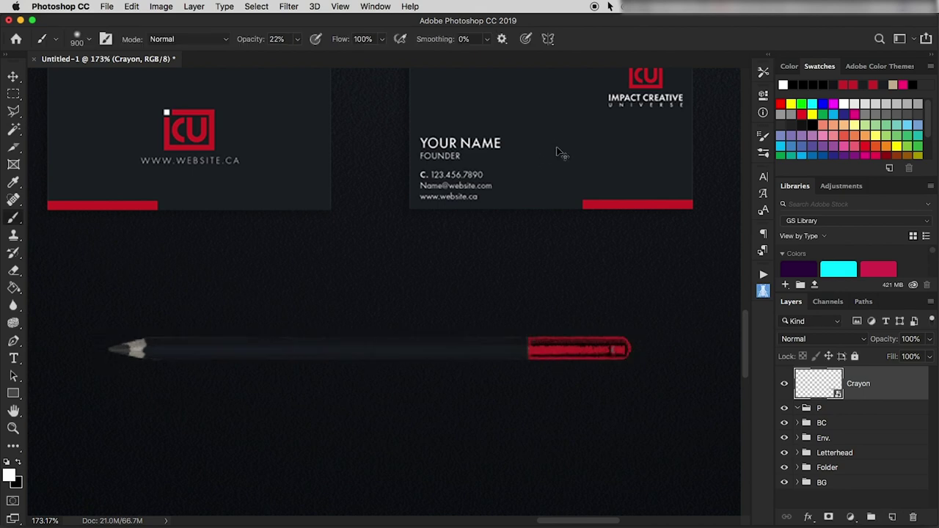
key("super+0")
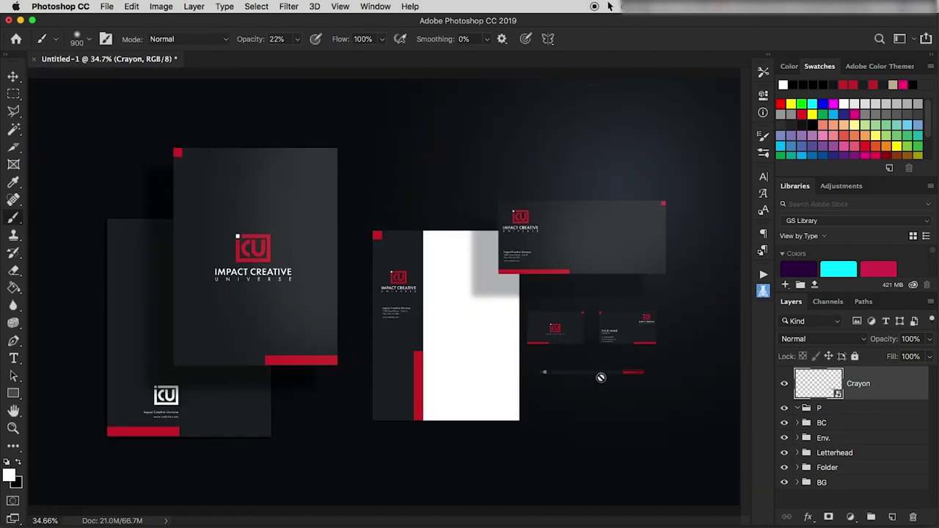
left_click_drag(881, 390, 873, 411)
Step: Move the P and BC groups (business cards and crayon) down about 20 px
left_click(797, 374)
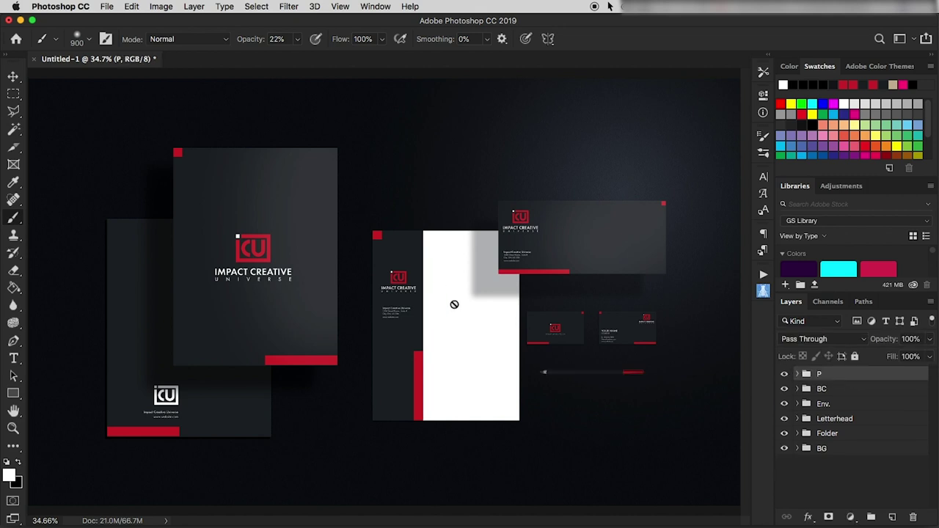
left_click(841, 394, "shift")
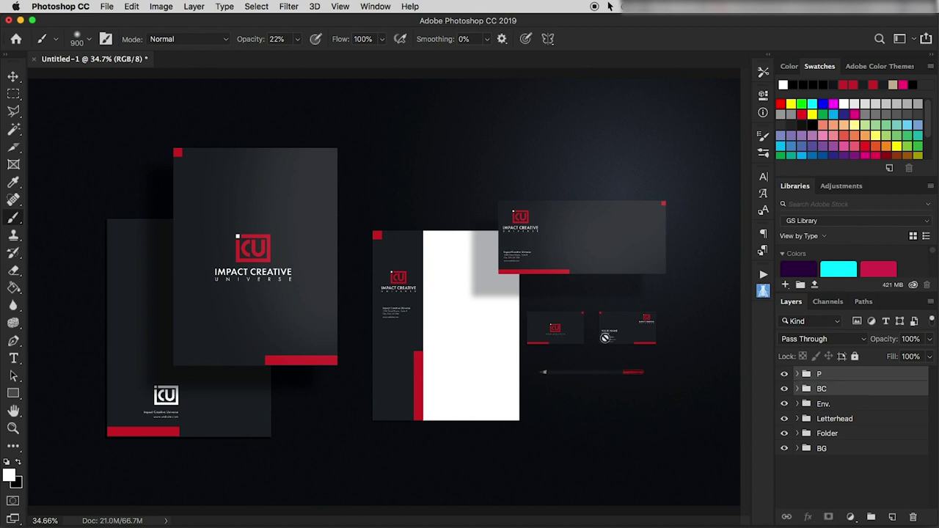
key("v")
left_click_drag(622, 339, 621, 349)
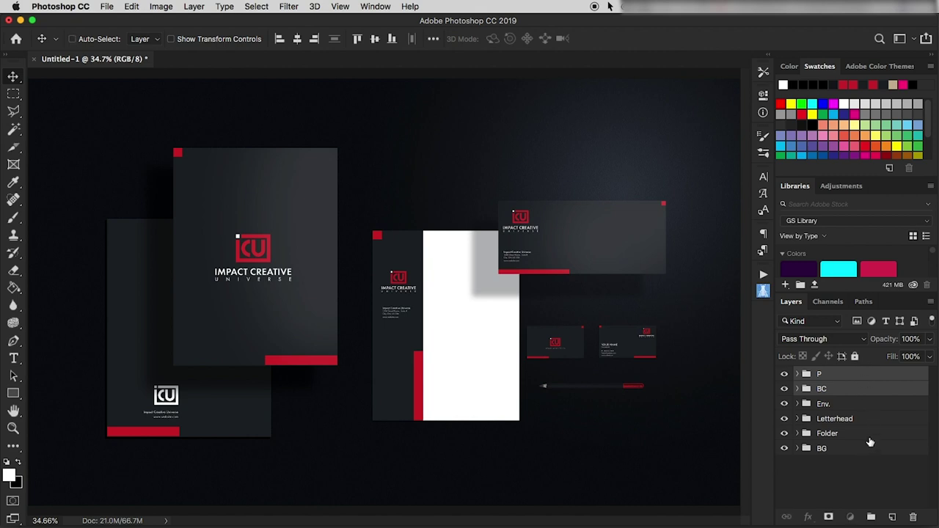
Step: Nudge the Env. group down slightly and reveal Rectangle 3's layer effects
left_click(851, 405)
left_click_drag(595, 232, 585, 243)
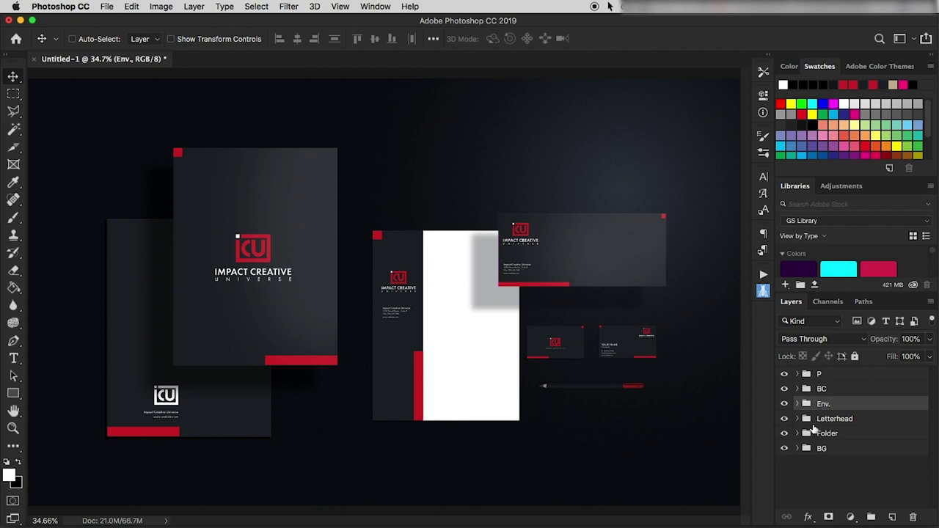
left_click(798, 404)
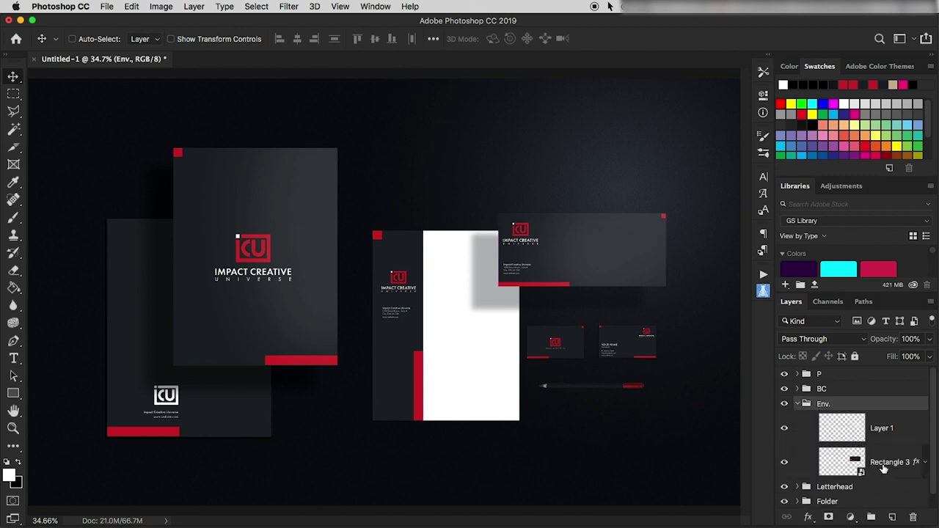
left_click(924, 462)
Step: Raise the Drop Shadow opacity on the envelope's Rectangle 3 from 29% to 74%
double_click(865, 498)
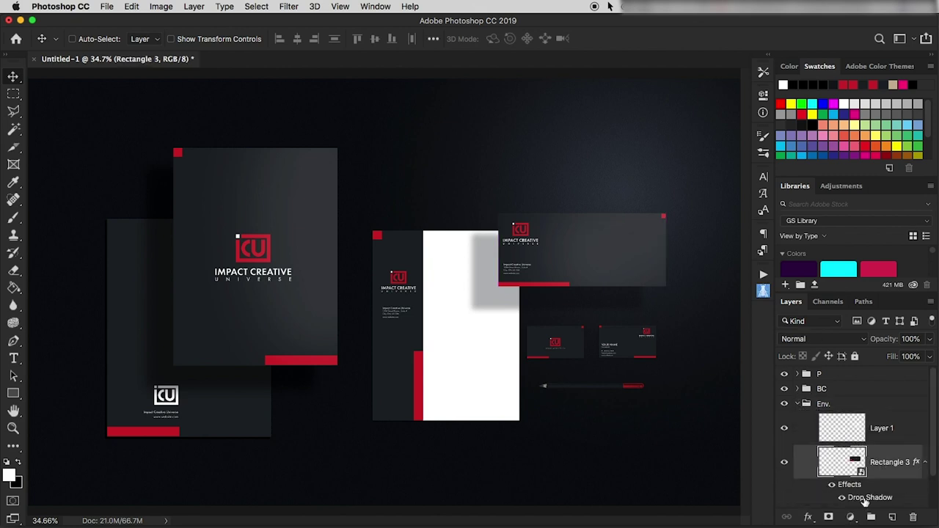
left_click_drag(631, 192, 219, 147)
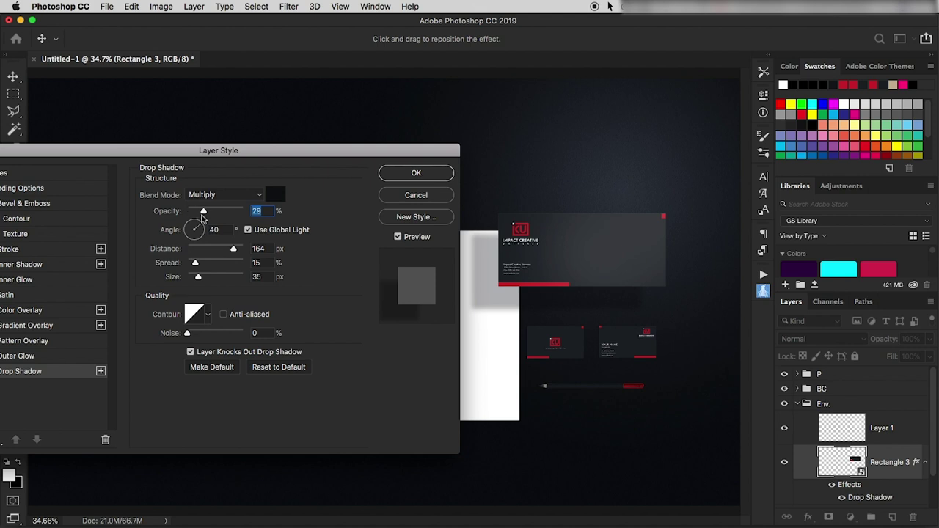
left_click_drag(204, 212, 229, 214)
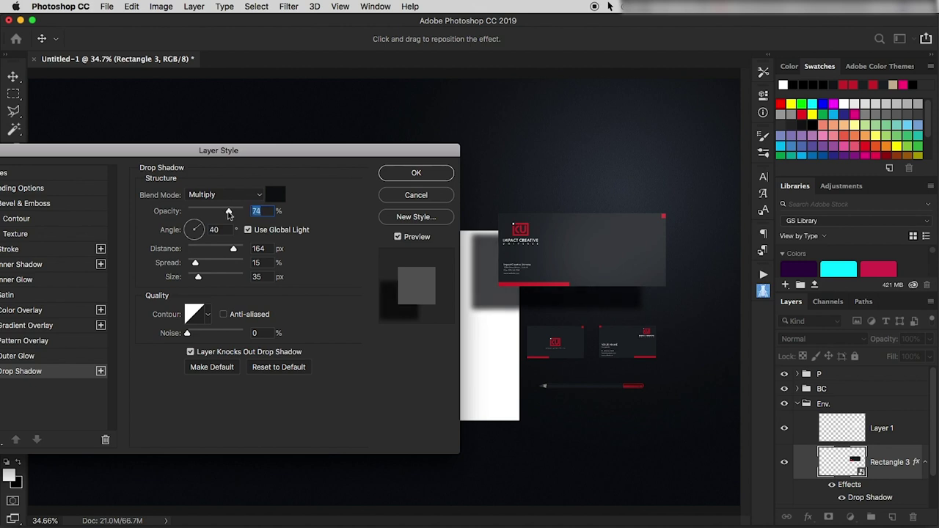
left_click(428, 178)
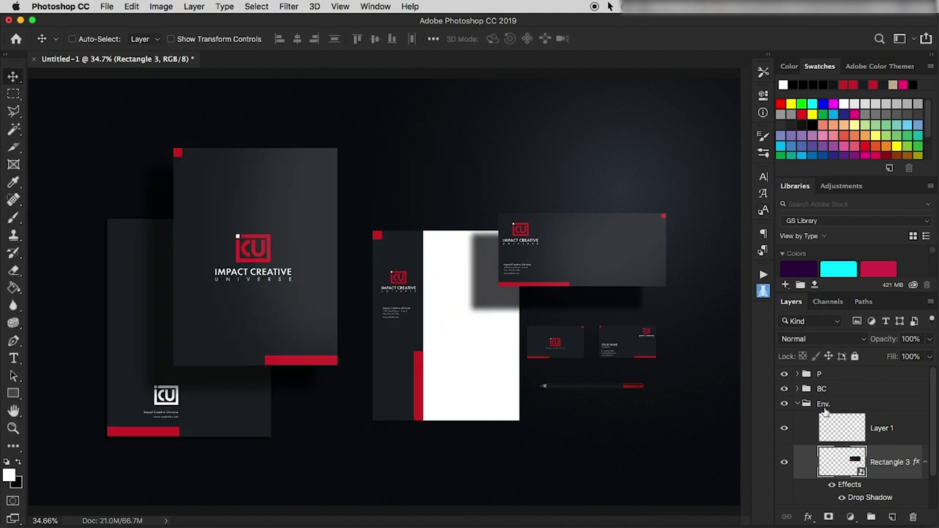
Step: Open the Letterhead group's Rectangle 2 smart object as its own .psb document
left_click(798, 405)
left_click(838, 375)
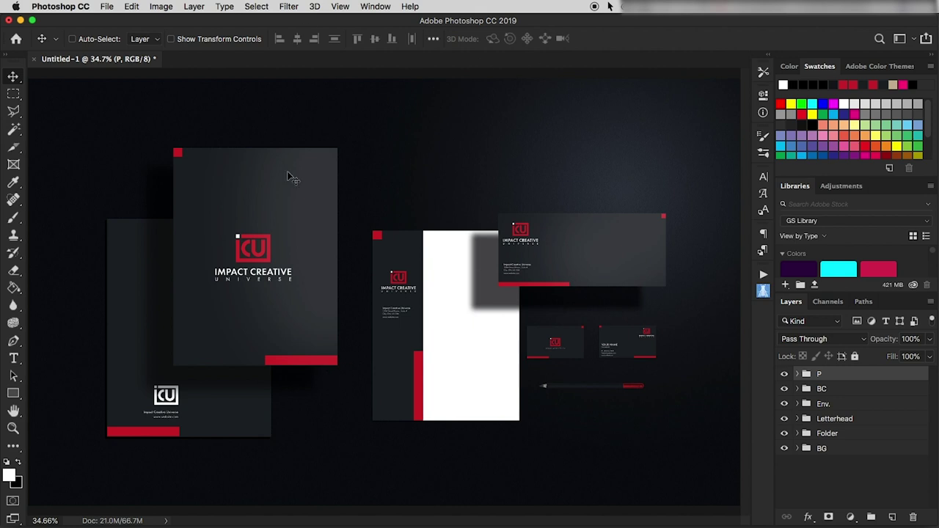
left_click(798, 419)
double_click(849, 444)
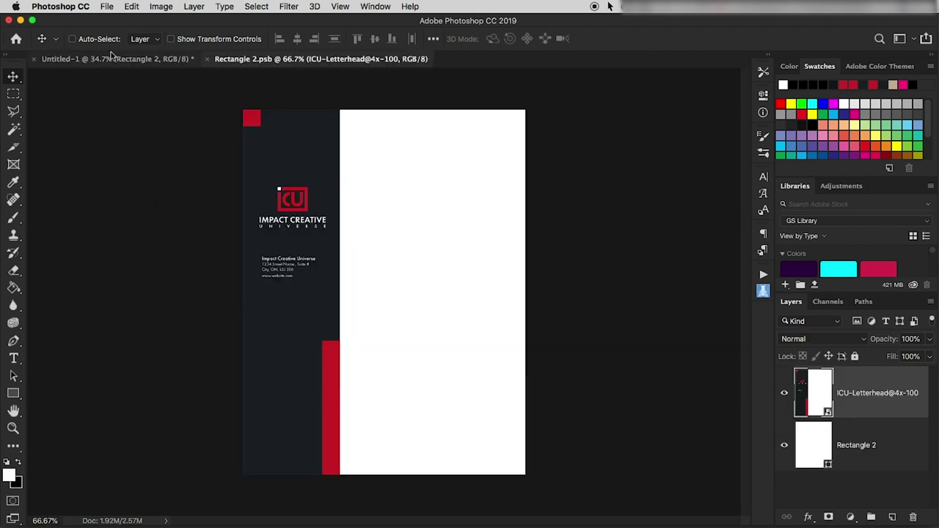
Step: Add a small Lorem ipsum placeholder text box on the letterhead's white area
left_click(13, 358)
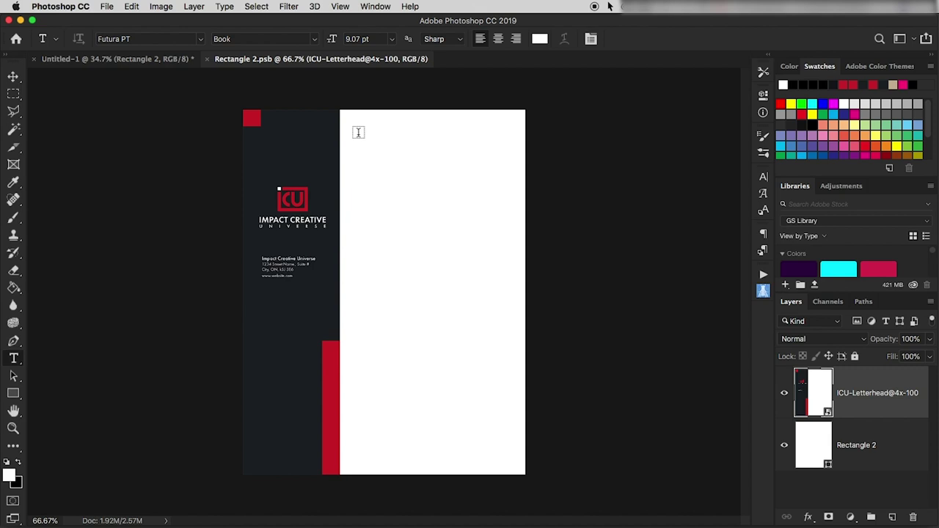
left_click_drag(358, 135, 413, 176)
key("Escape")
key("v")
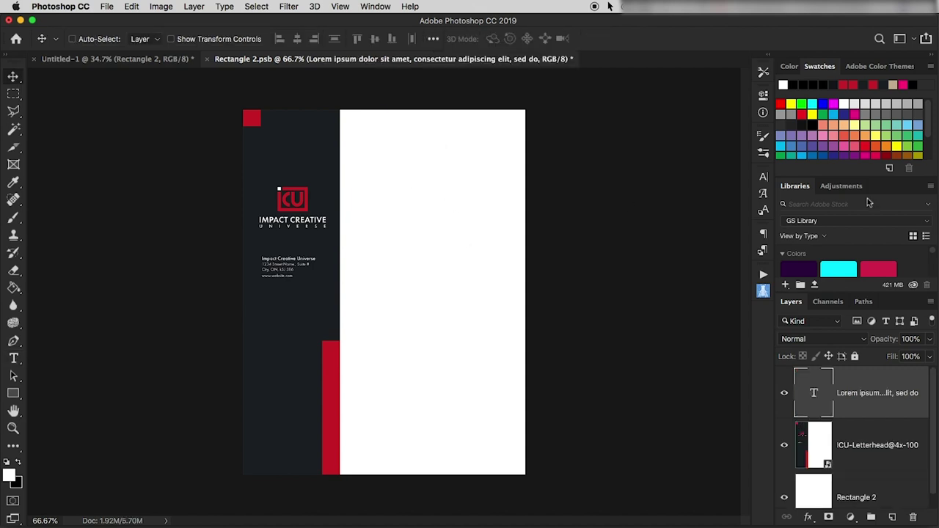
Step: Colour the paragraph with the dark sidebar colour #1d2126 and shrink it to 3.01 pt
left_click(764, 175)
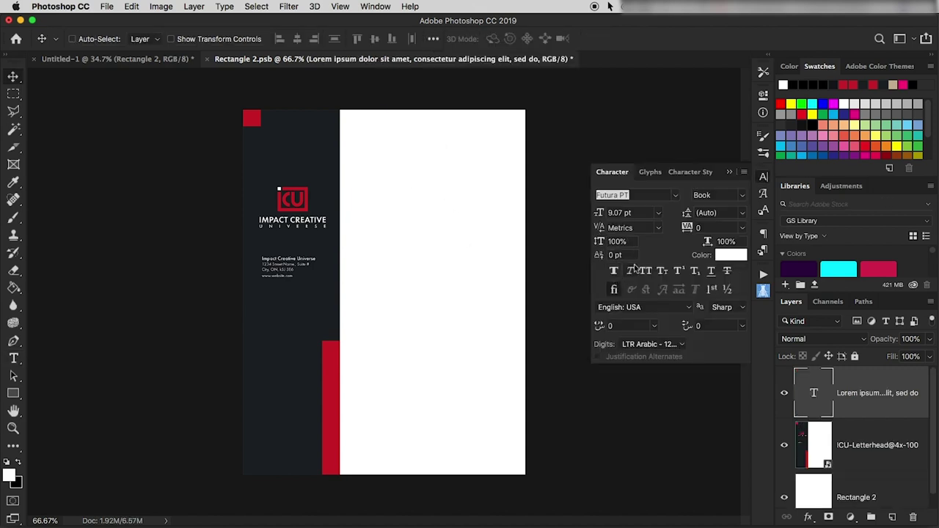
left_click(726, 256)
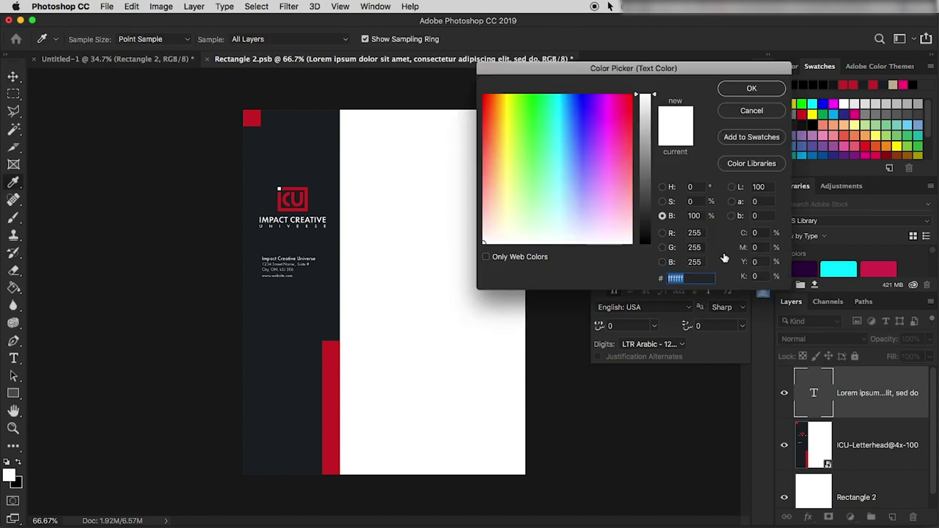
left_click(303, 283)
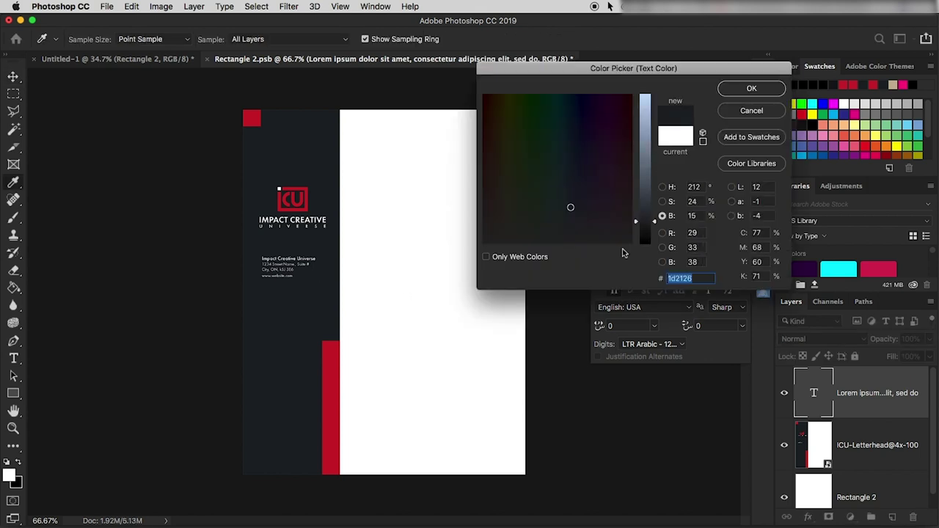
left_click(750, 88)
left_click_drag(606, 214, 599, 215)
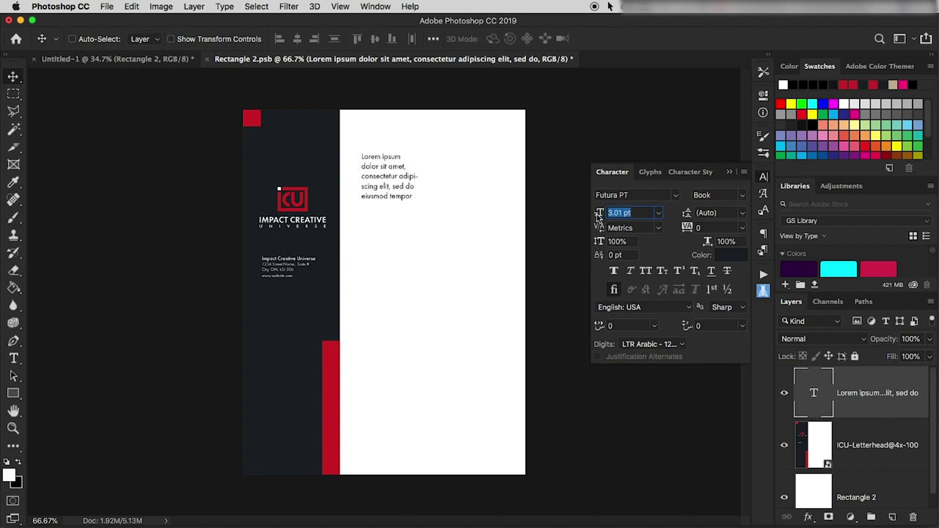
Step: Trim the paragraph to five lines and shift it slightly down the page
double_click(360, 179)
key("BackSpace")
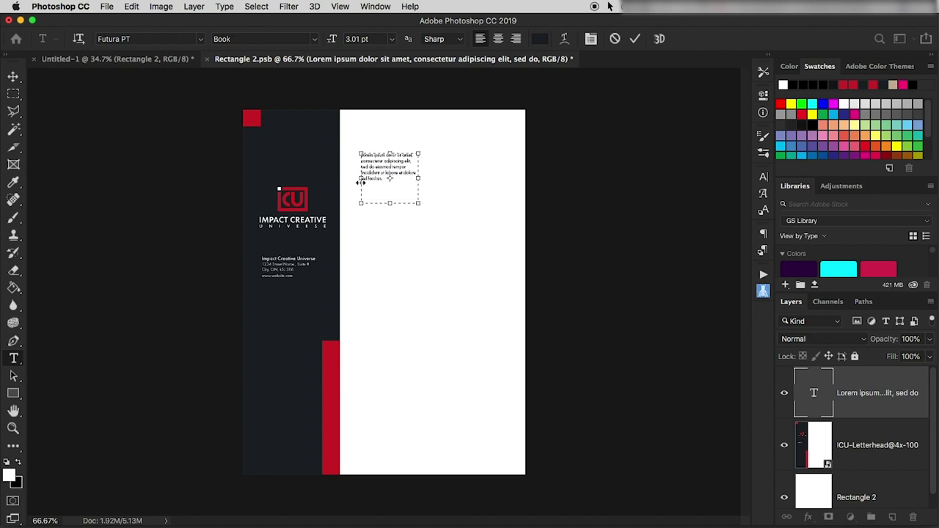
left_click(13, 76)
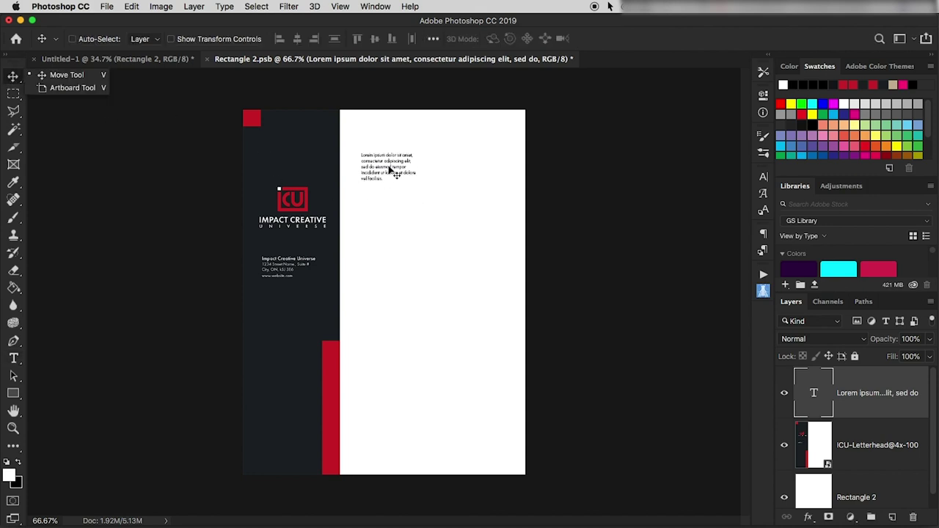
left_click_drag(381, 173, 381, 182)
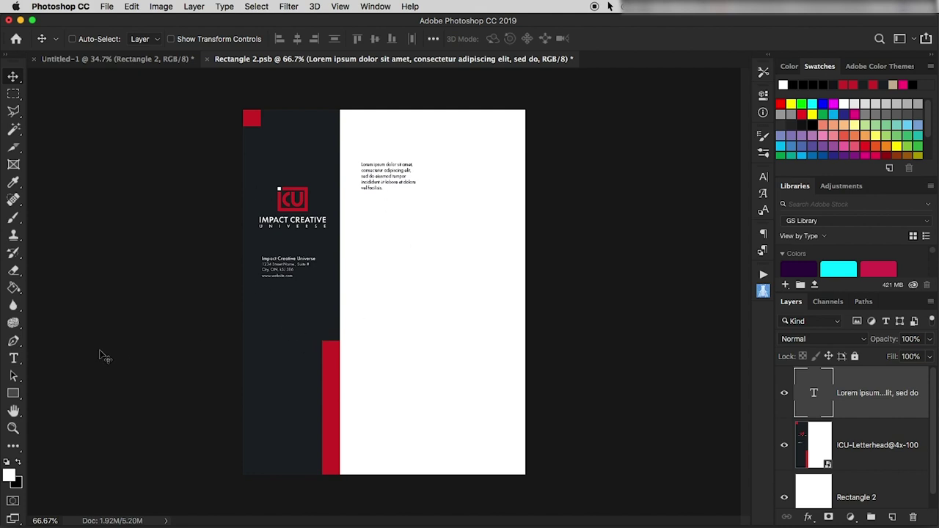
left_click(13, 358)
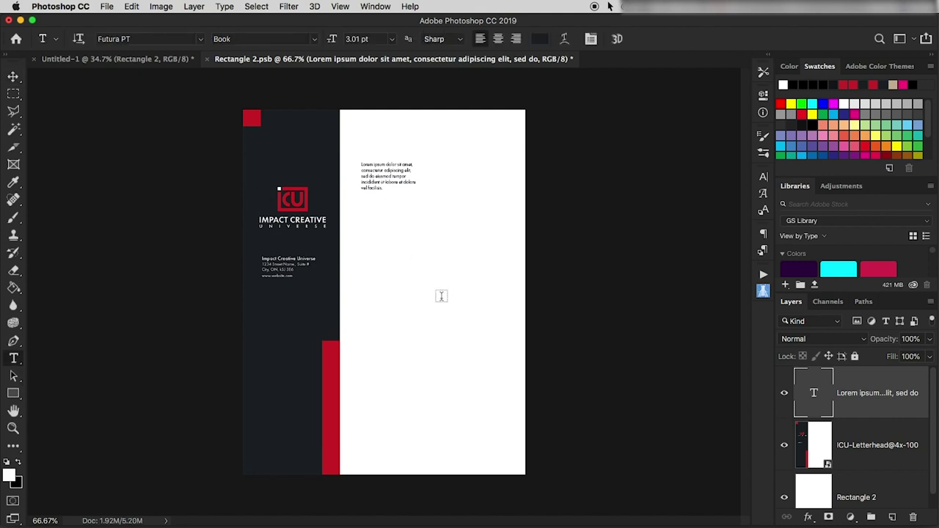
Step: Fill a tall text frame below the short paragraph with two rounds of Lorem ipsum
left_click_drag(368, 235, 509, 397)
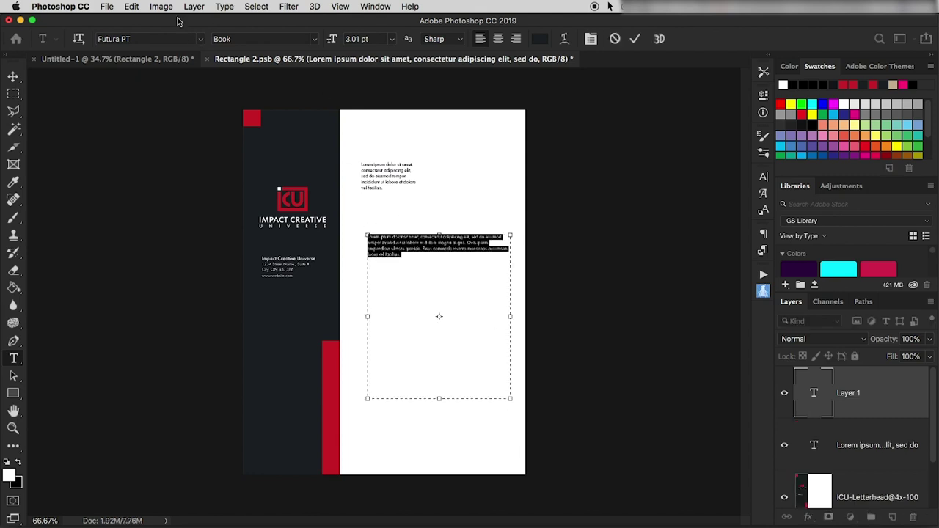
left_click(224, 6)
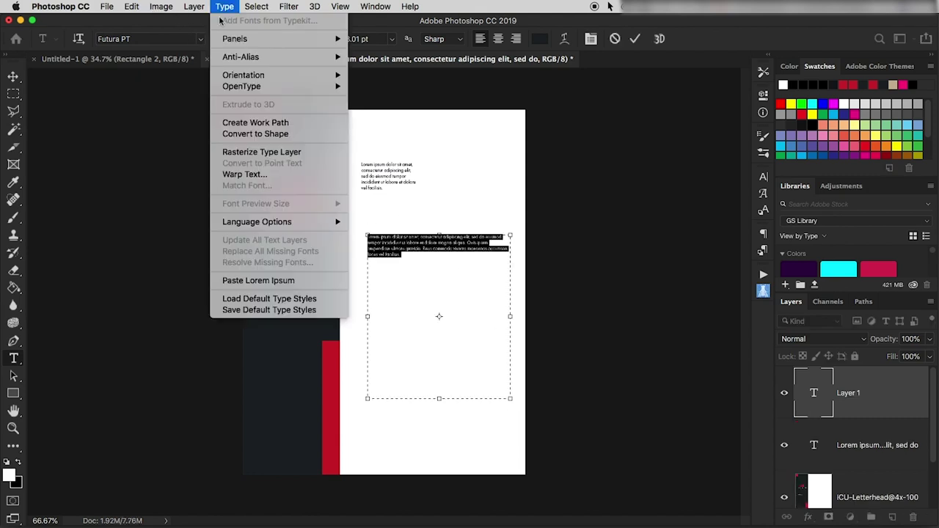
left_click(250, 281)
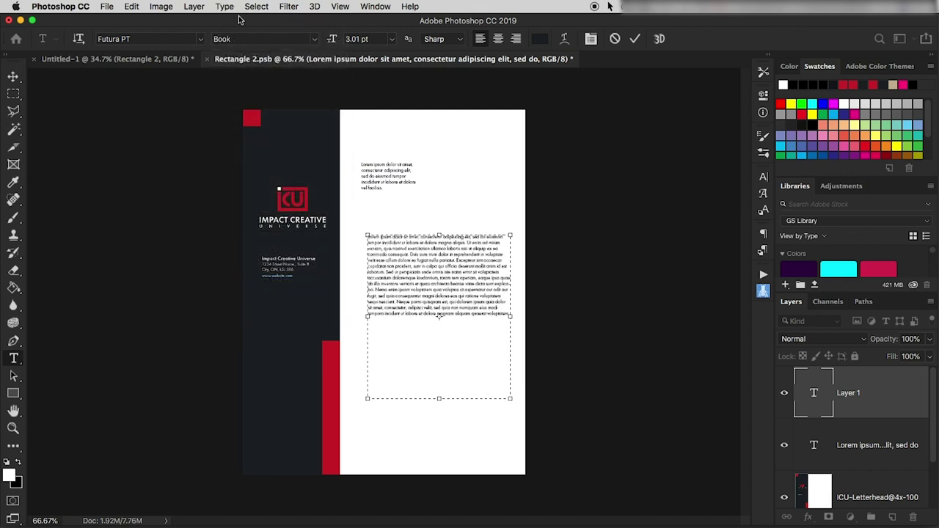
left_click(224, 6)
left_click(252, 282)
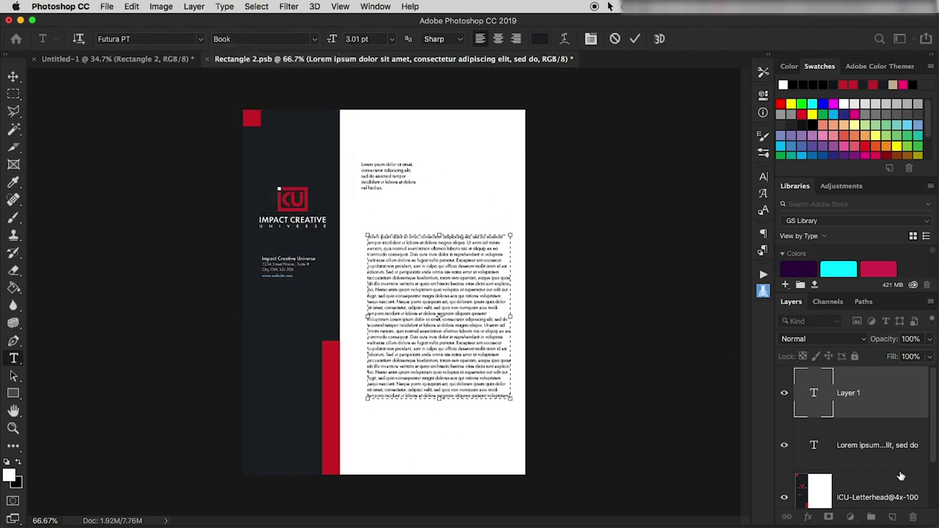
left_click(851, 447)
left_click(843, 411)
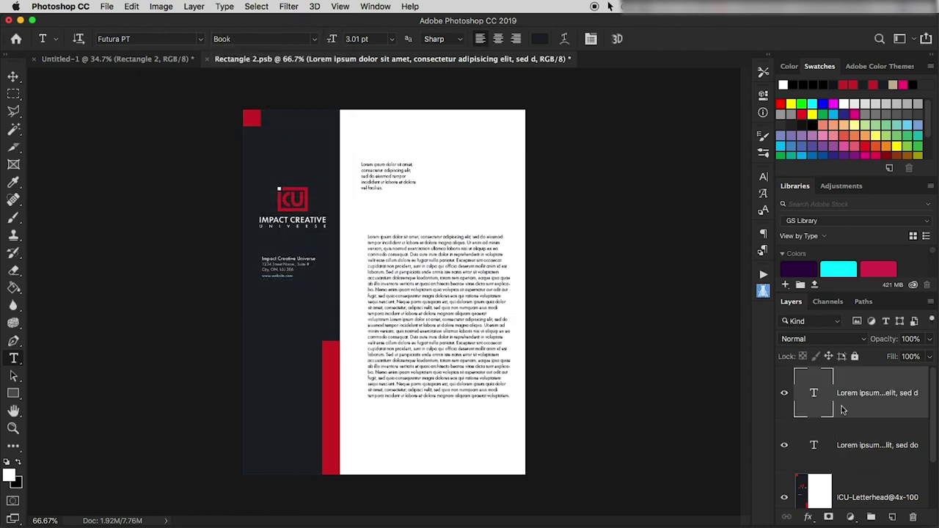
left_click(824, 451)
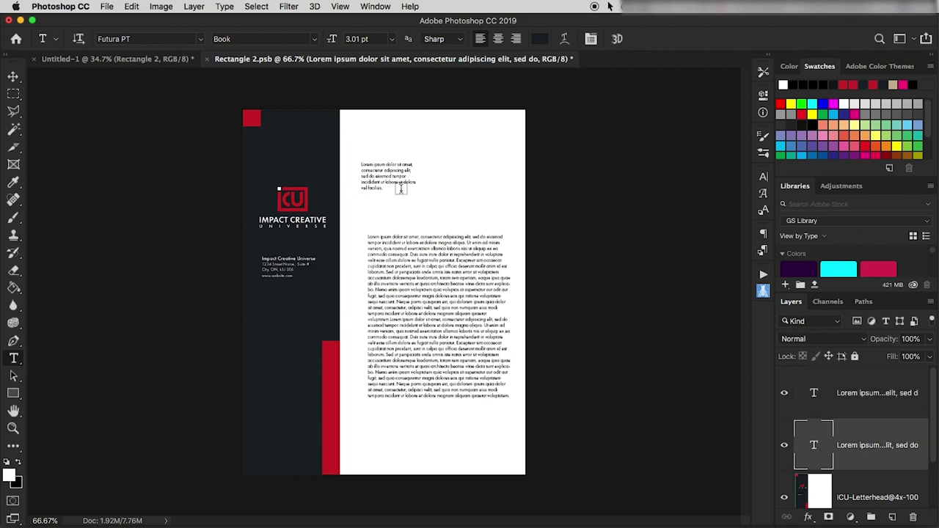
left_click(13, 79)
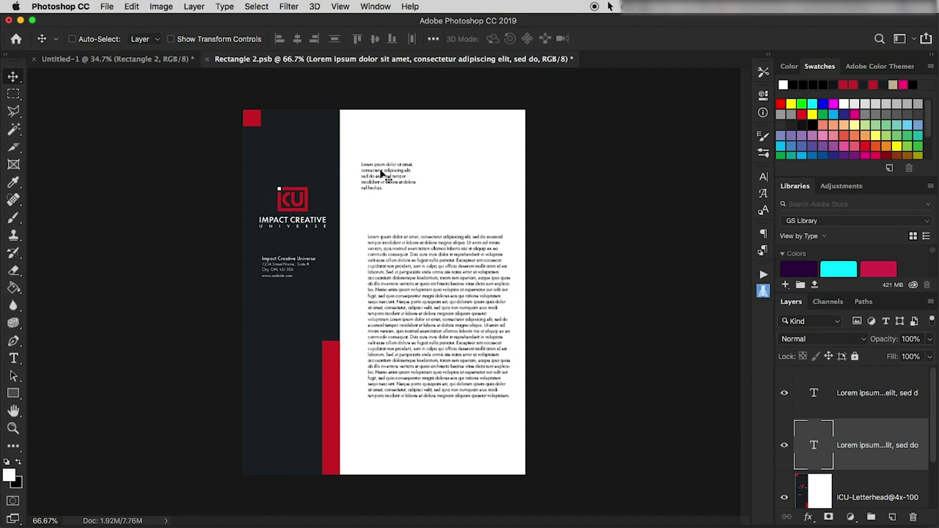
Step: Duplicate the short paragraph to the page bottom and cut it to two lines
left_click_drag(383, 178, 406, 430)
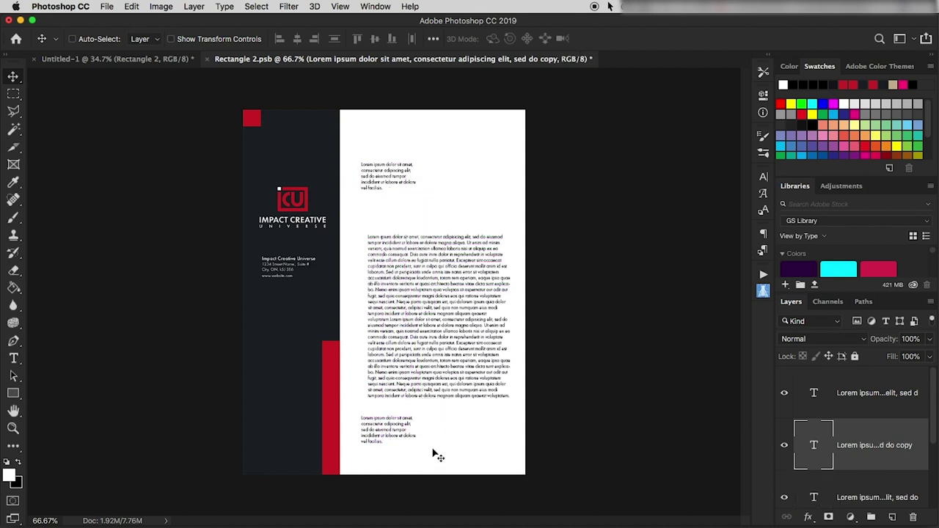
double_click(821, 447)
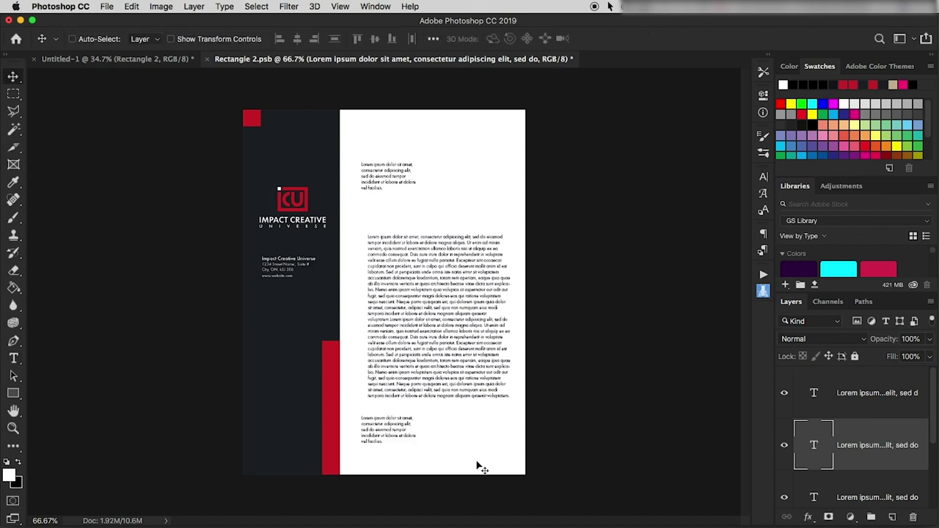
double_click(822, 448)
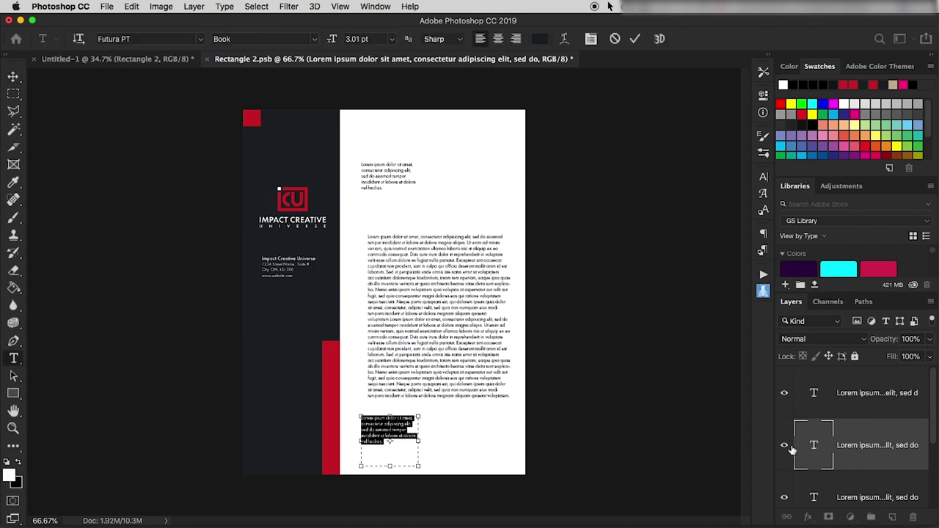
left_click(390, 441)
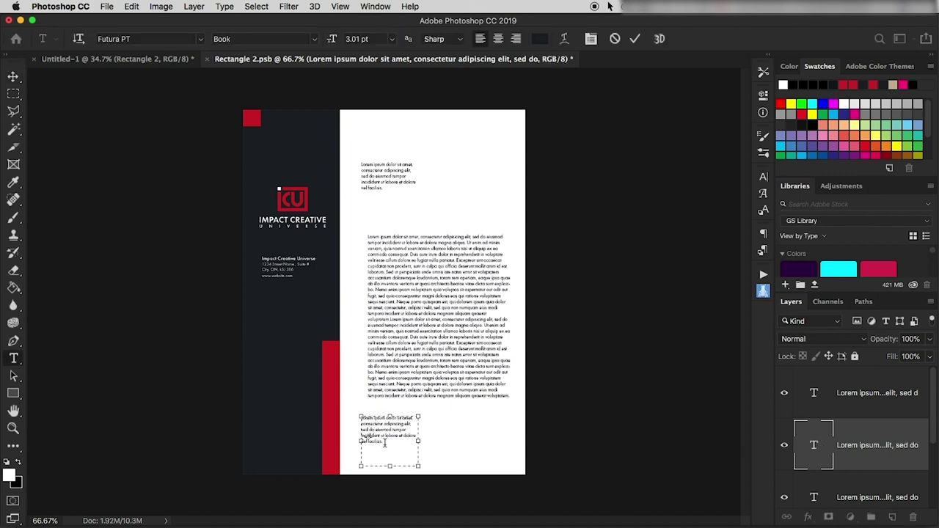
left_click_drag(386, 443, 355, 430)
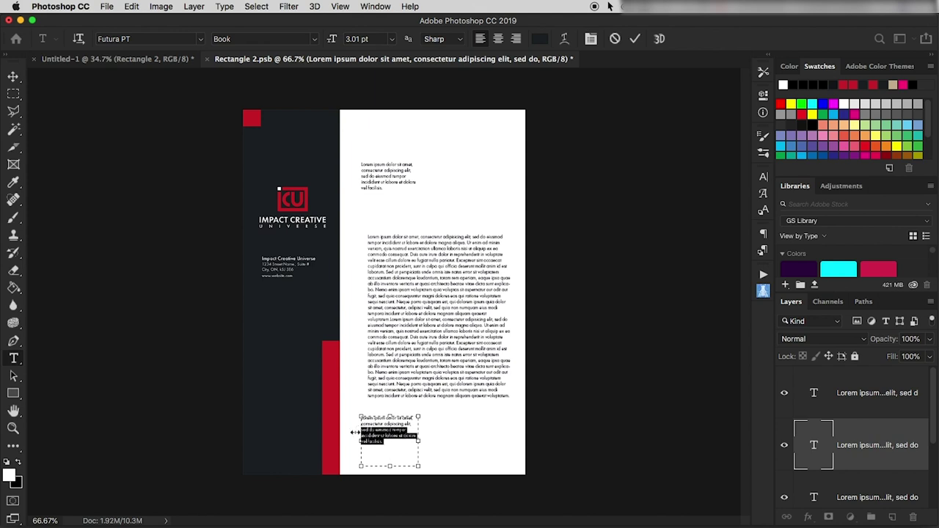
key("BackSpace")
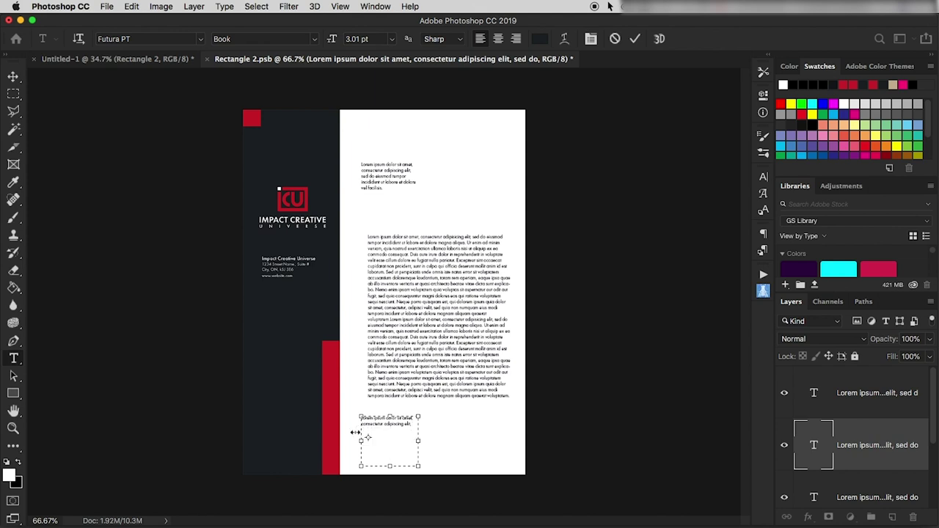
left_click(13, 76)
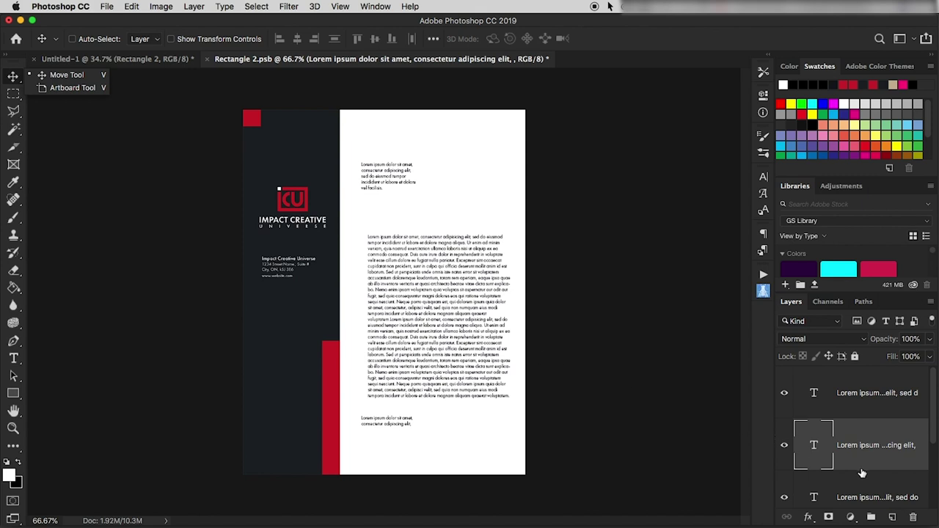
left_click(364, 467)
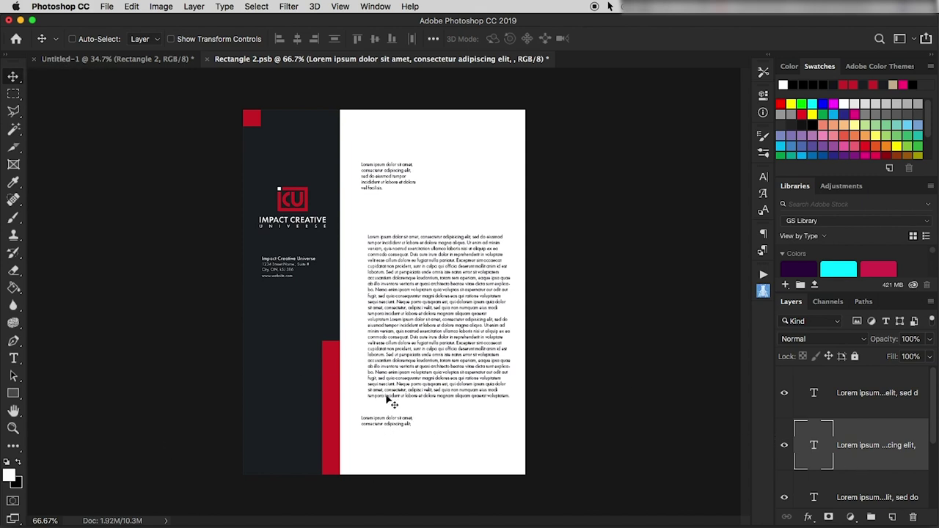
Step: Move the body text 23 px left, then save and close the letterhead
left_click(833, 395)
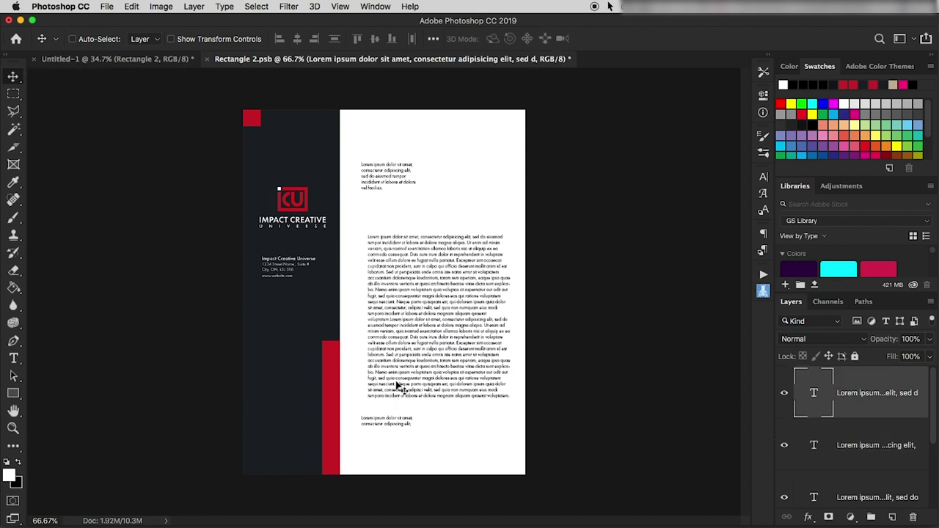
left_click_drag(413, 376, 405, 372)
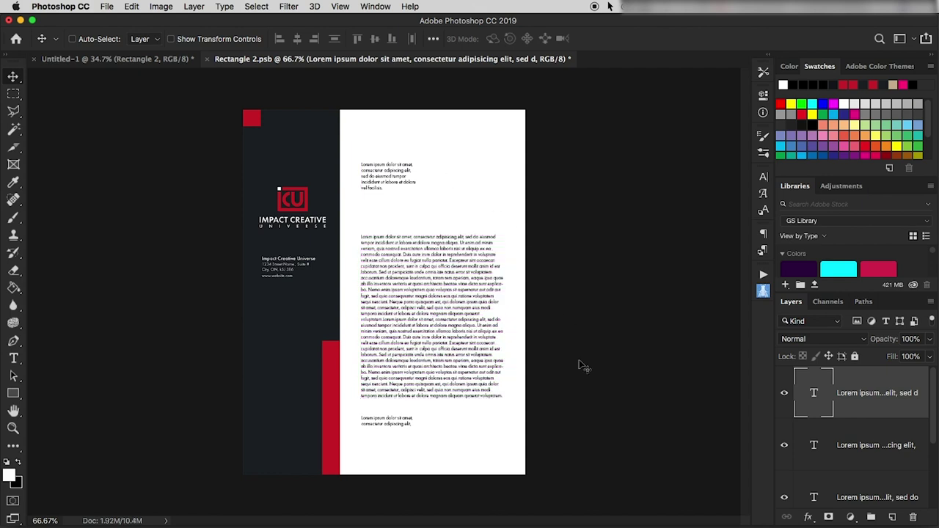
key("super+s")
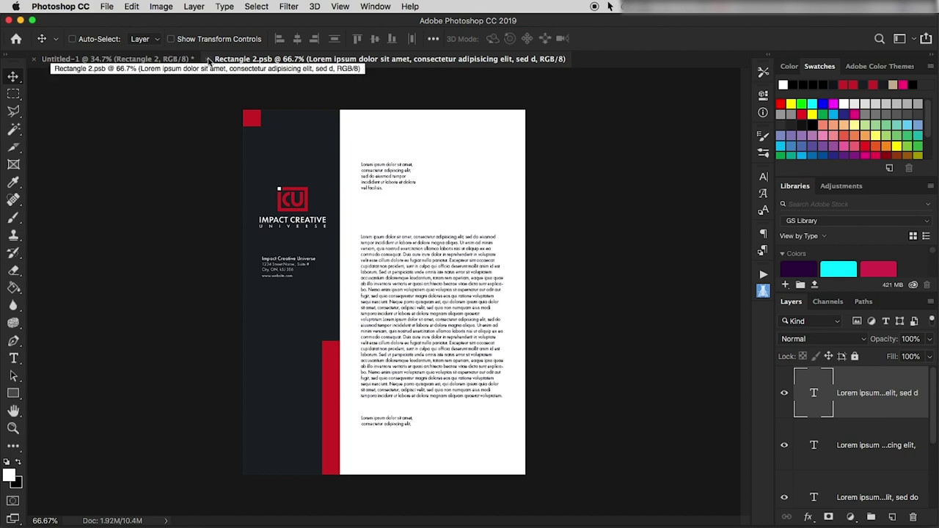
key("super+w")
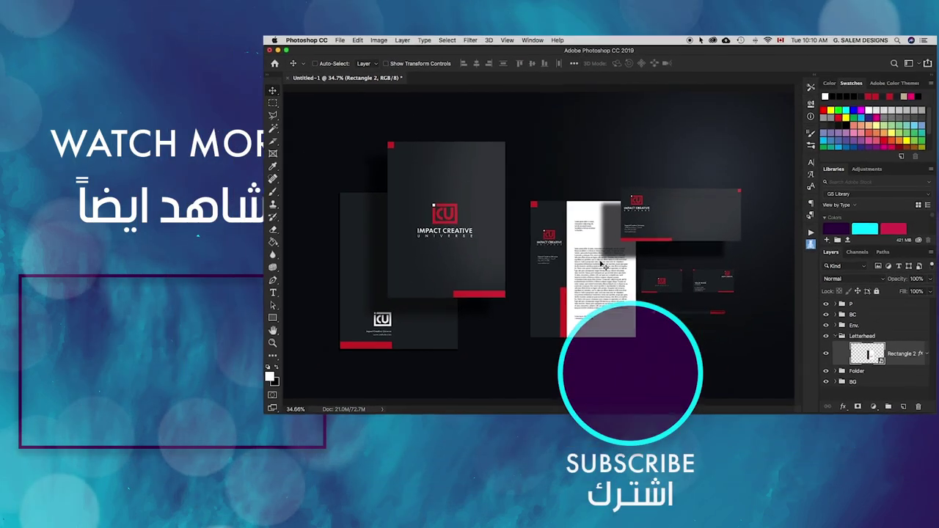
Step: Collapse the Letterhead group in the Layers panel of the finished mockup
left_click(835, 336)
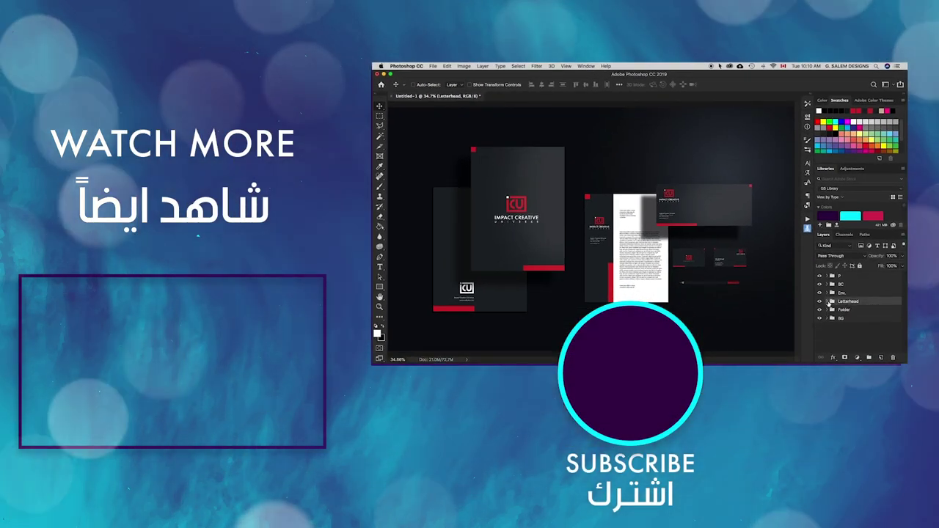